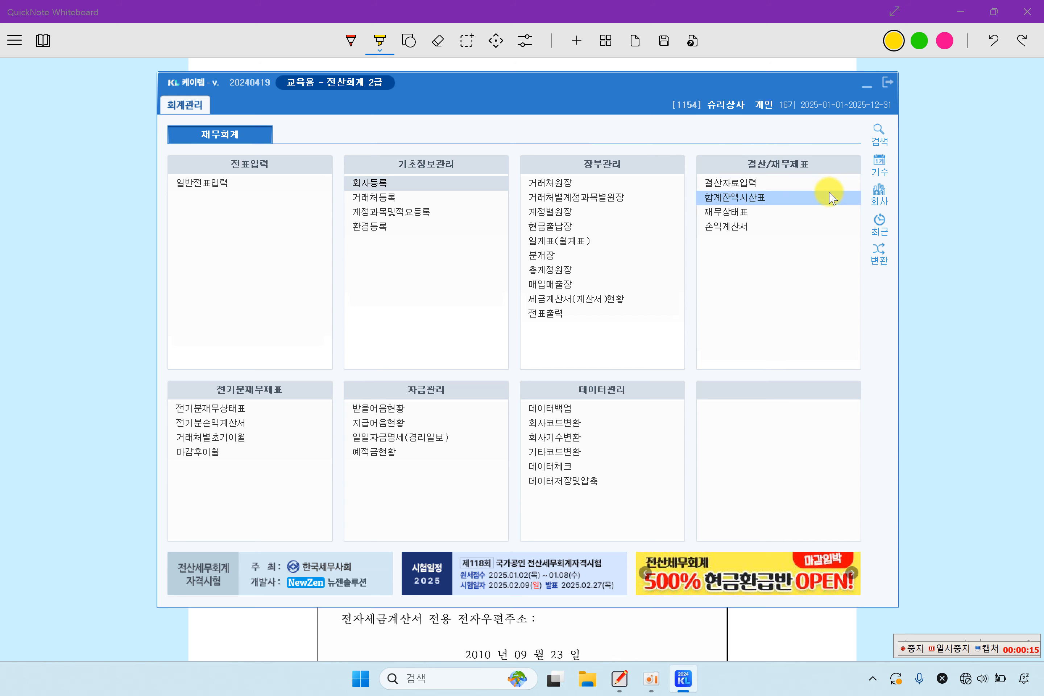
Step: Switch the working company to 1154 슈리상사
{"action": "left_click", "coordinate": [876, 196]}
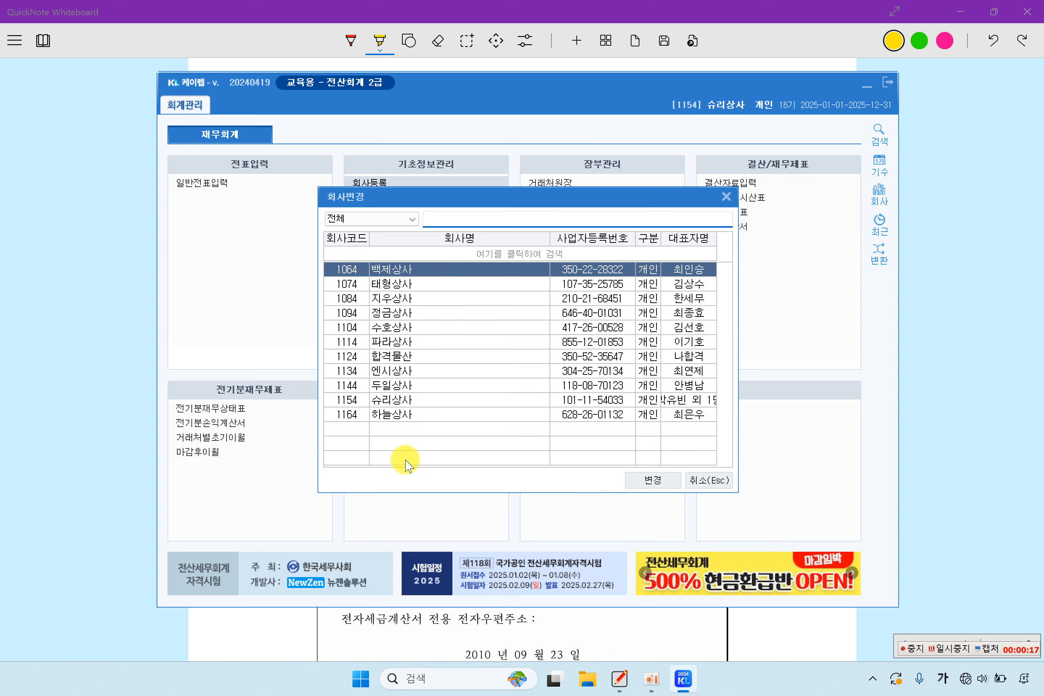
{"action": "left_click", "coordinate": [421, 399]}
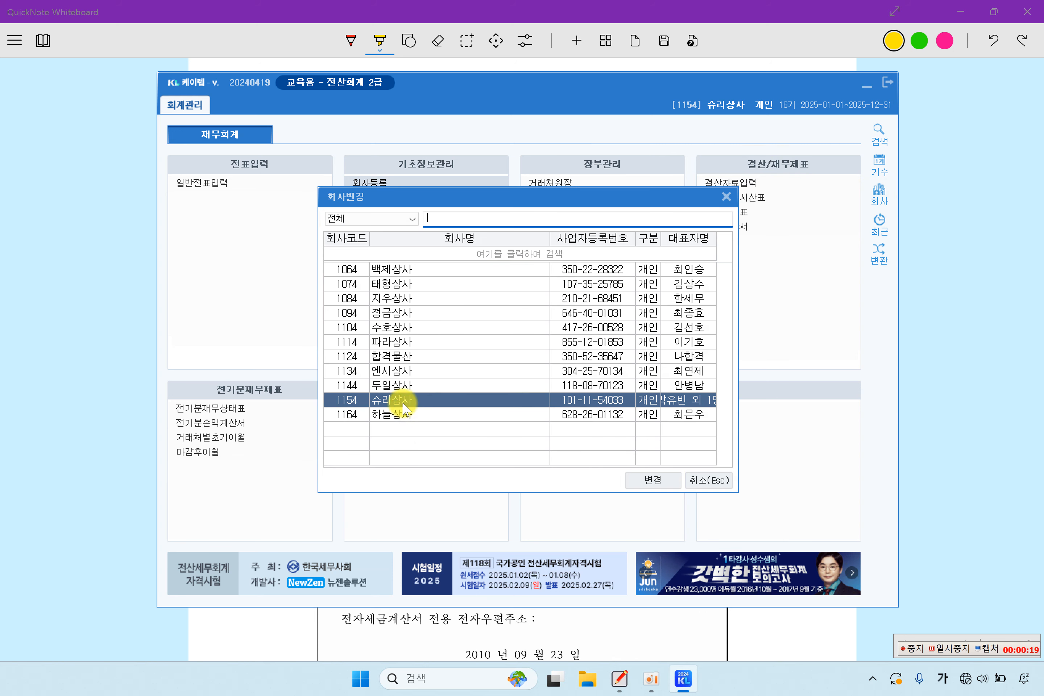
{"action": "double_click", "coordinate": [429, 402]}
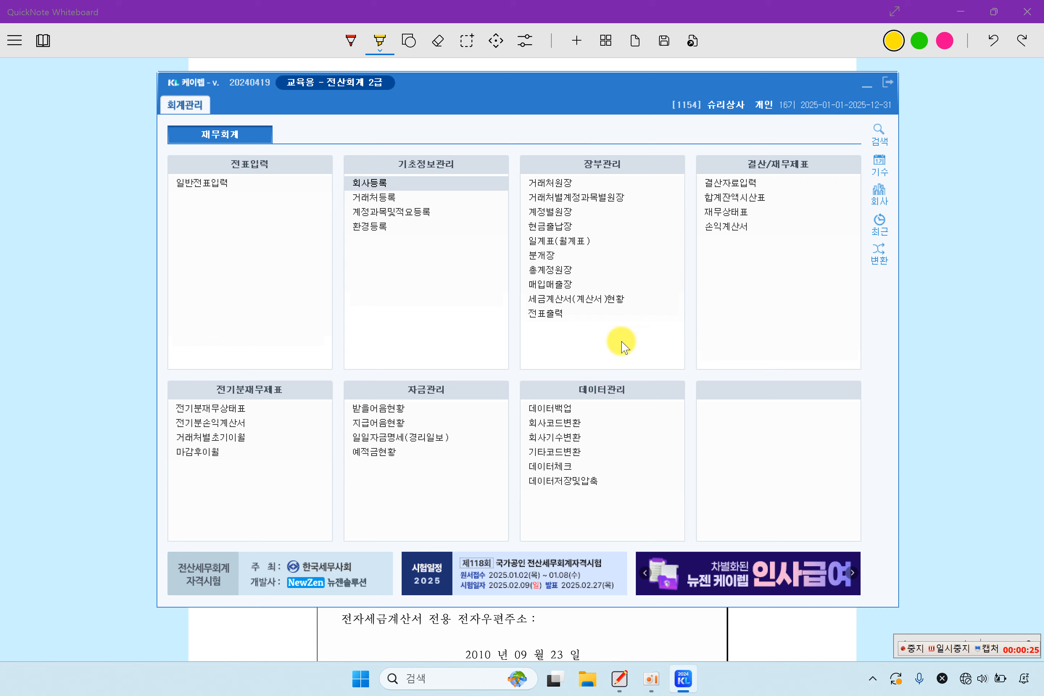
Step: Switch to QuickNote Whiteboard and highlight the 문제1 instructions about adding missing entries and correcting wrong ones
{"action": "left_click", "coordinate": [949, 324]}
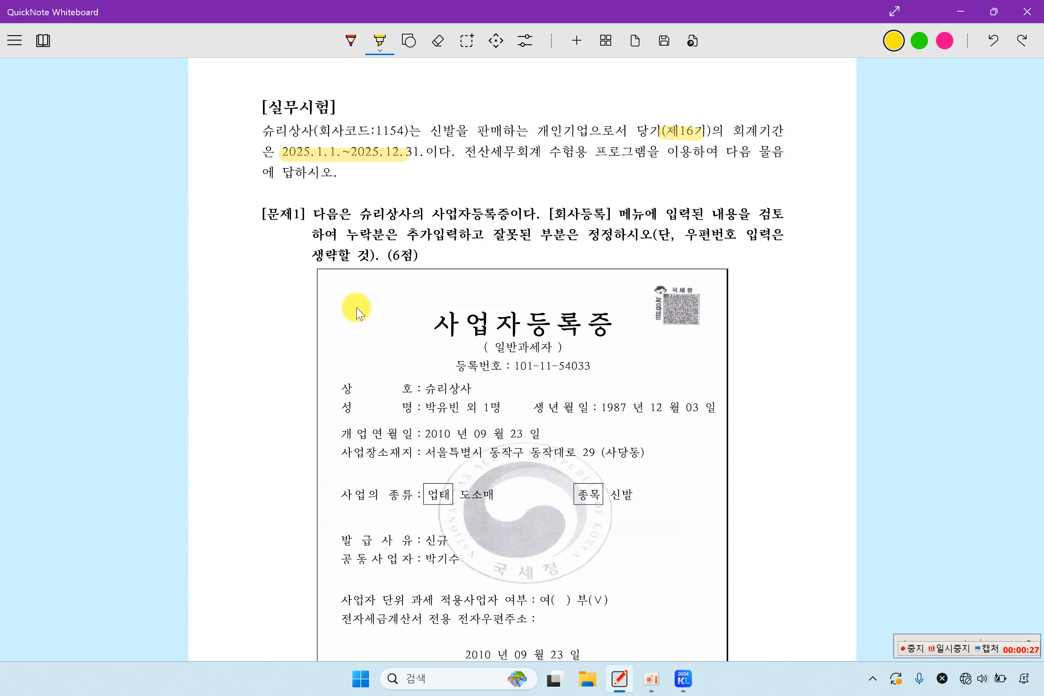
{"action": "scroll", "coordinate": [356, 305], "scroll_direction": "down", "scroll_amount": 2}
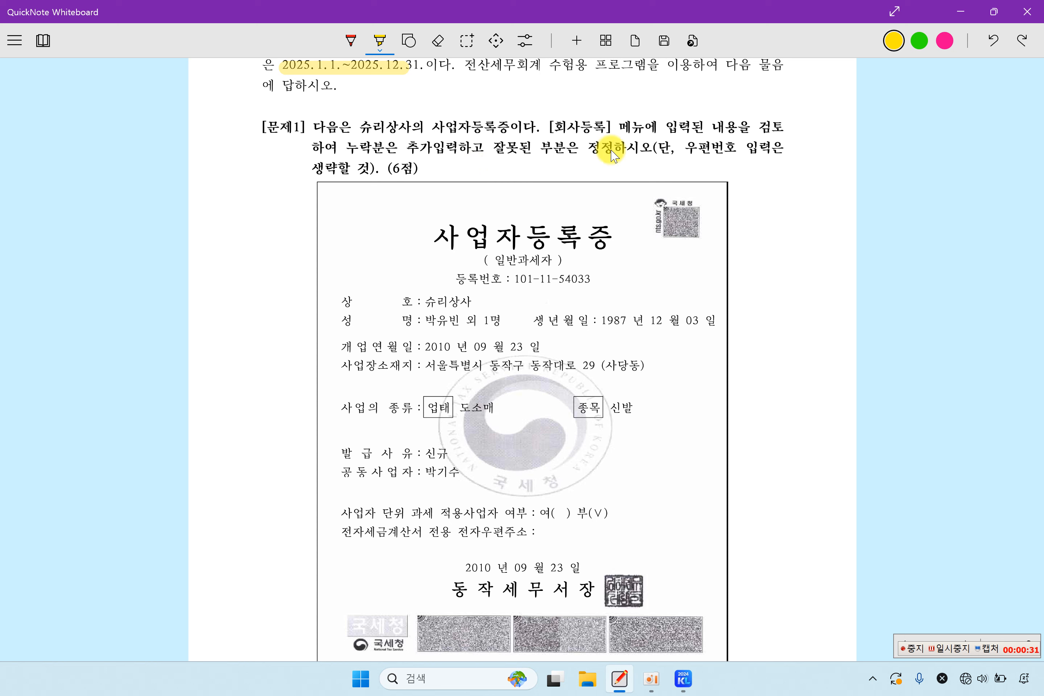
{"action": "left_click_drag", "start_coordinate": [359, 146], "coordinate": [600, 149]}
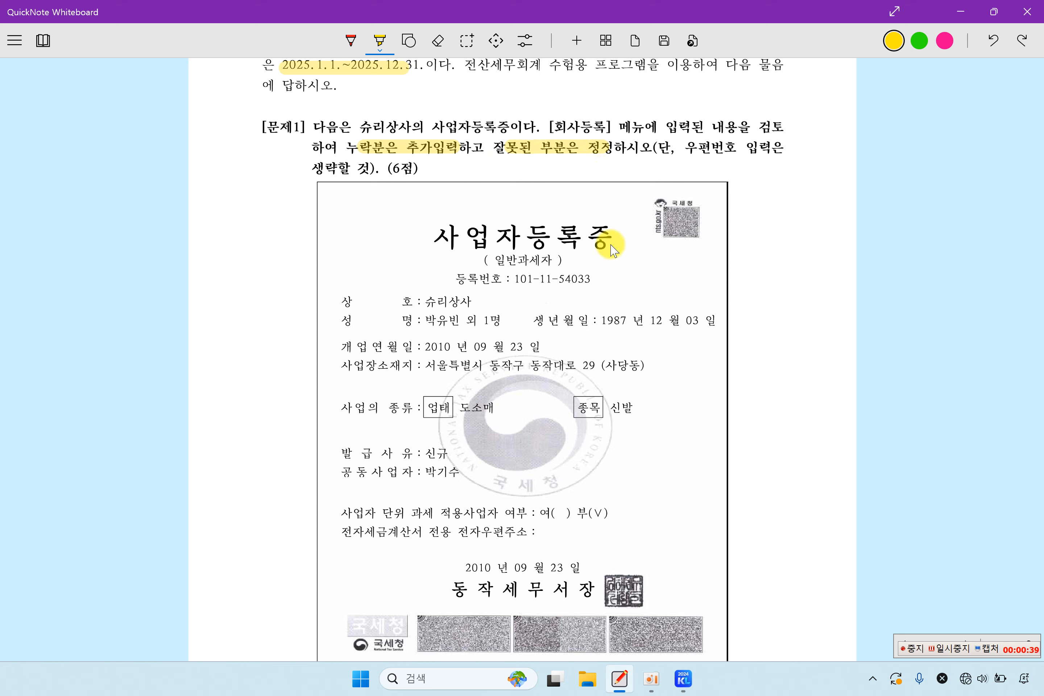
Step: Switch to KcLep, open 회사등록, highlight 도소매 on the whiteboard's business certificate, and set 슈리상사's 업태 to 도소매
{"action": "left_click", "coordinate": [683, 679]}
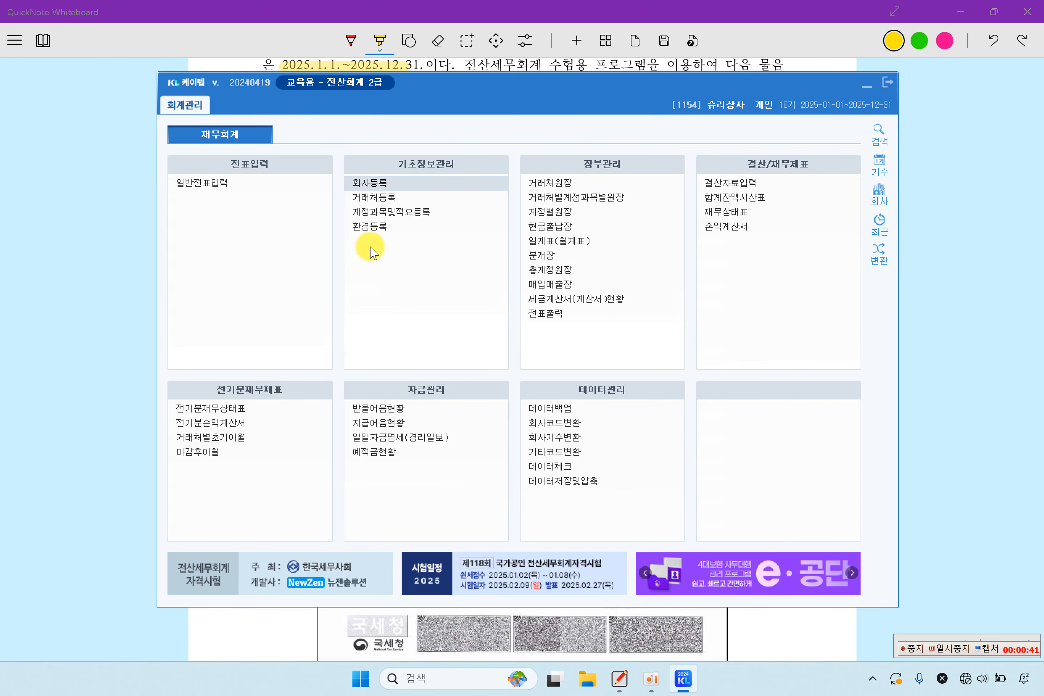
{"action": "left_click", "coordinate": [372, 182]}
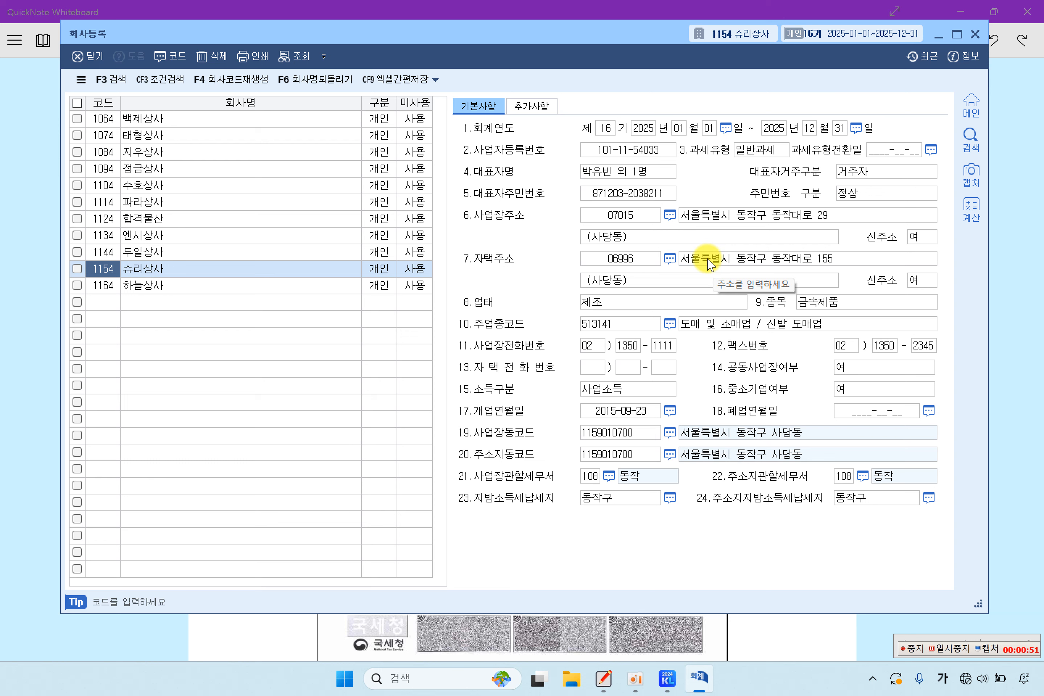
{"action": "left_click", "coordinate": [631, 301]}
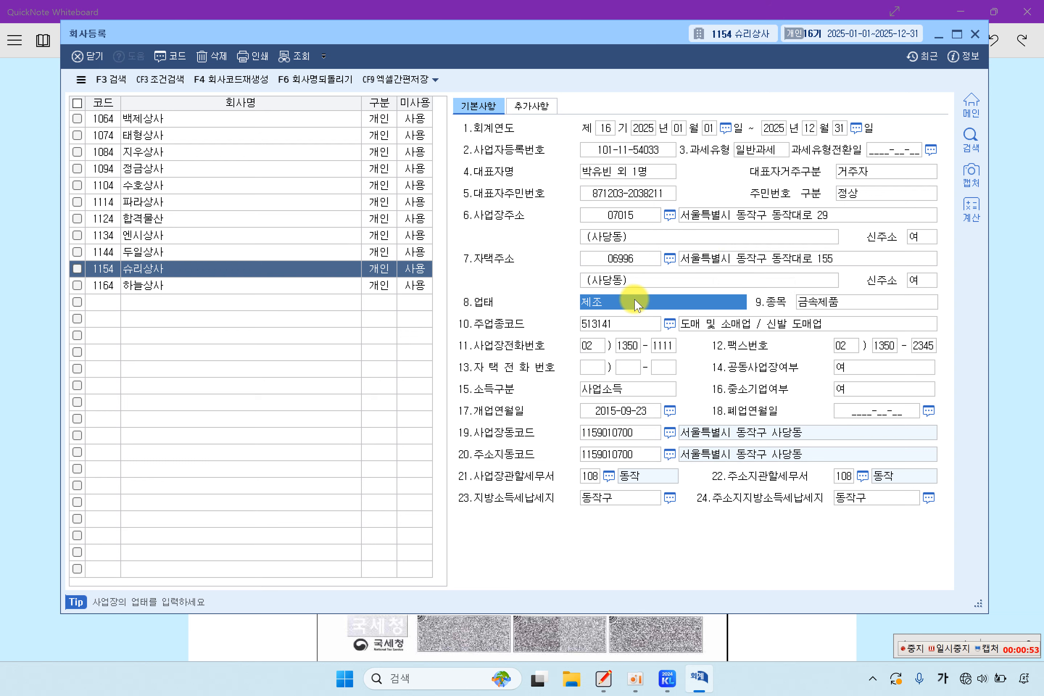
{"action": "left_click", "coordinate": [275, 649]}
{"action": "left_click_drag", "start_coordinate": [460, 408], "coordinate": [504, 408]}
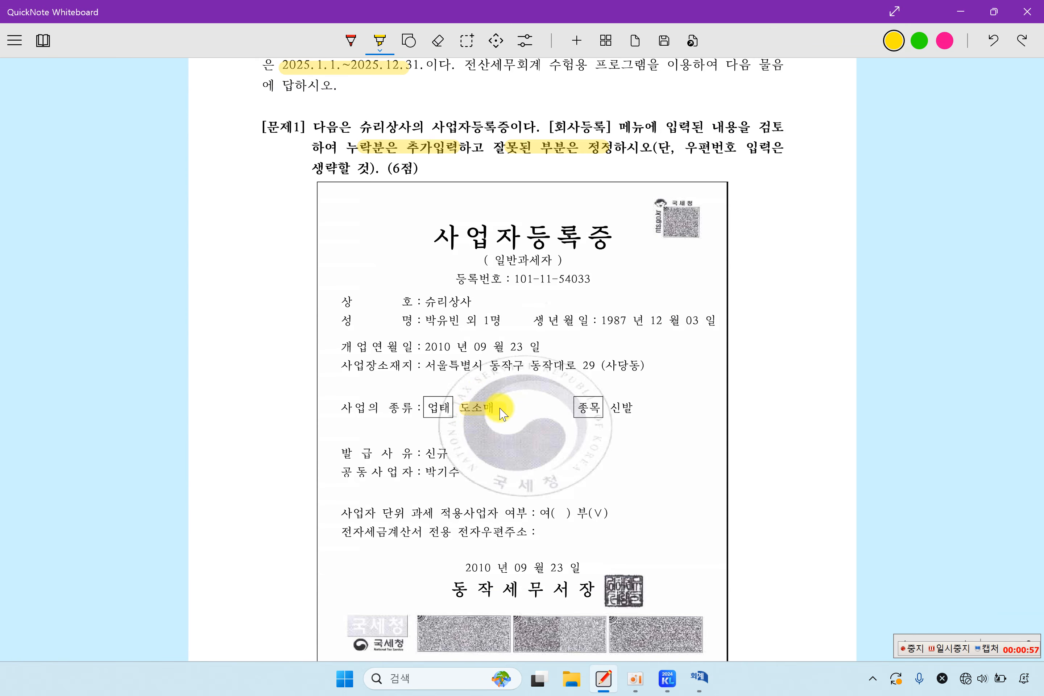
{"action": "left_click", "coordinate": [700, 679]}
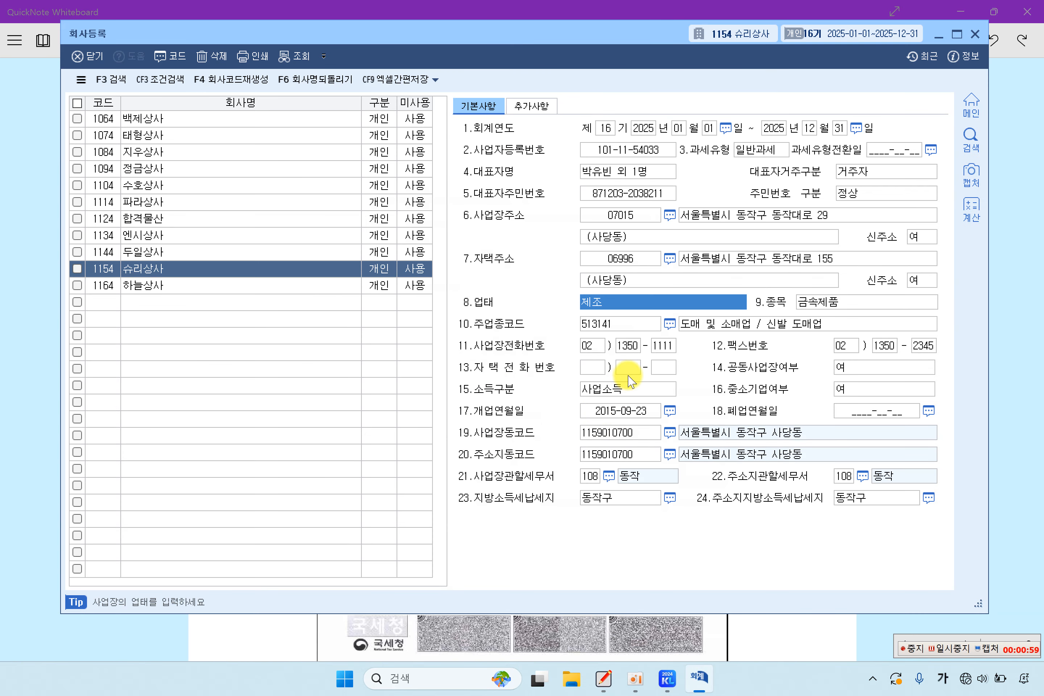
{"action": "type", "text": "ㄷ"}
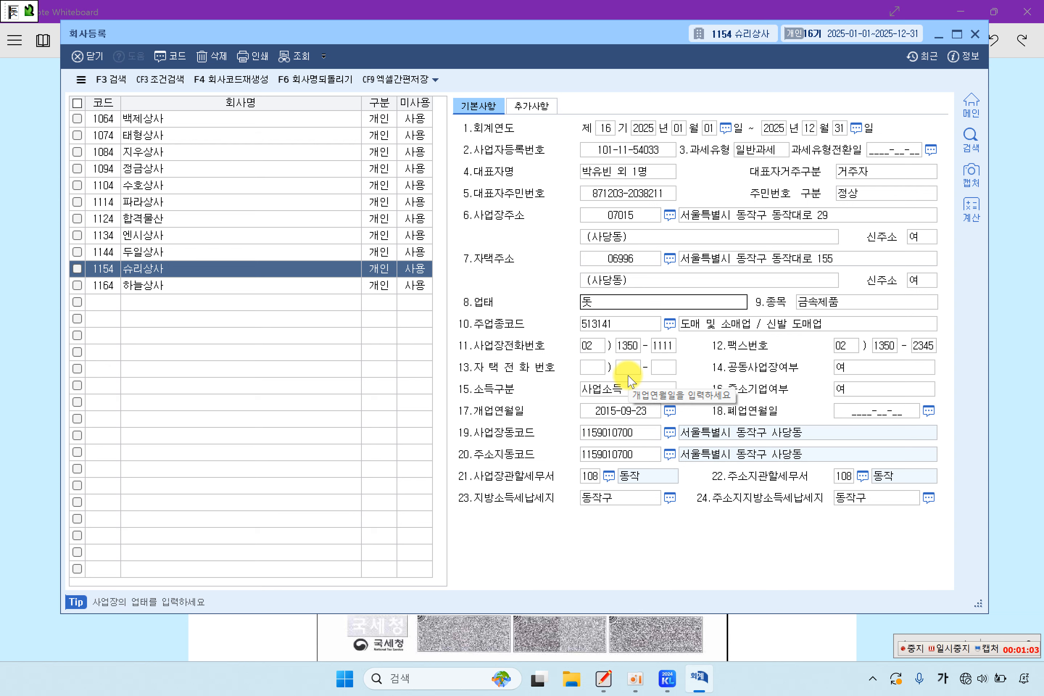
{"action": "key", "text": "Return"}
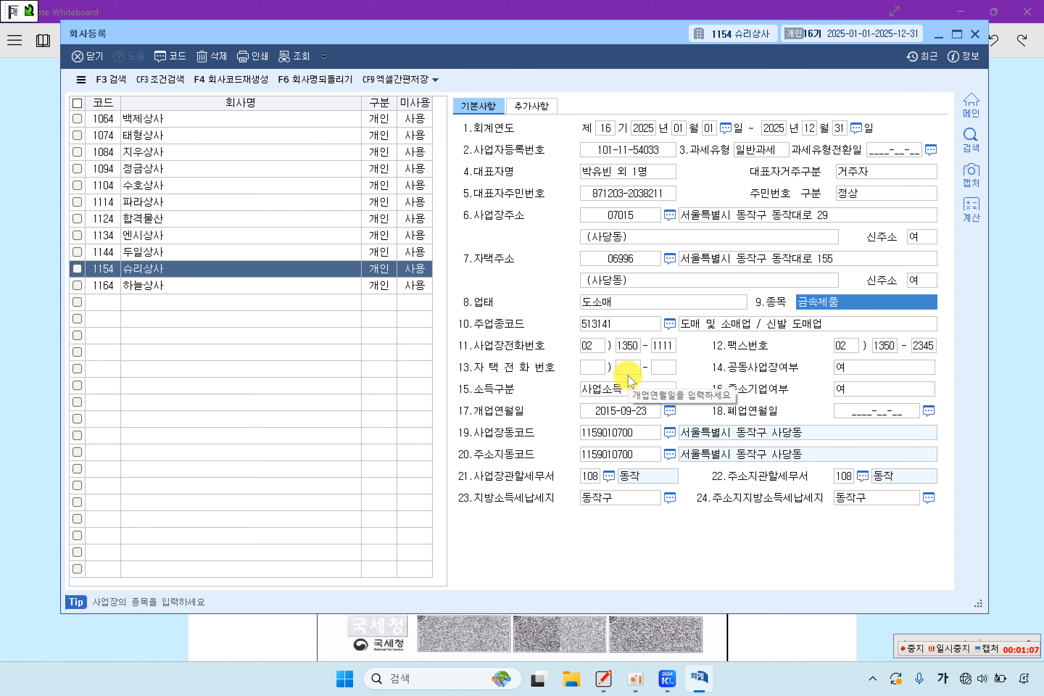
Step: Highlight the 종목 entry 신발 on the whiteboard's certificate and set 종목 to 신발 in 회사등록
{"action": "left_click", "coordinate": [22, 411]}
{"action": "left_click_drag", "start_coordinate": [594, 411], "coordinate": [636, 409]}
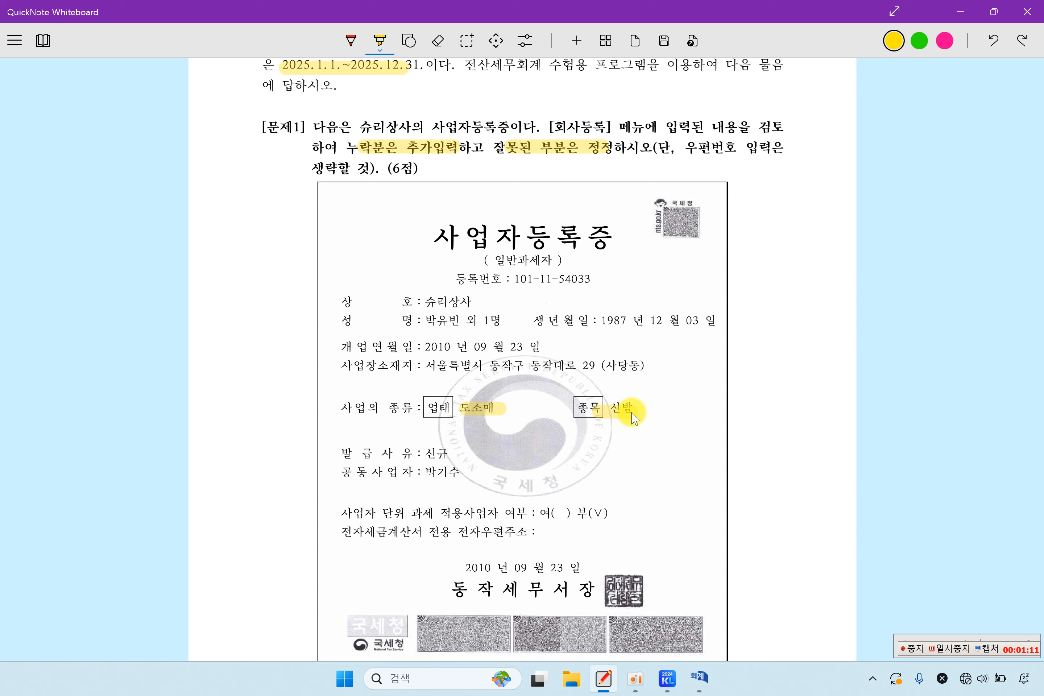
{"action": "left_click", "coordinate": [713, 678]}
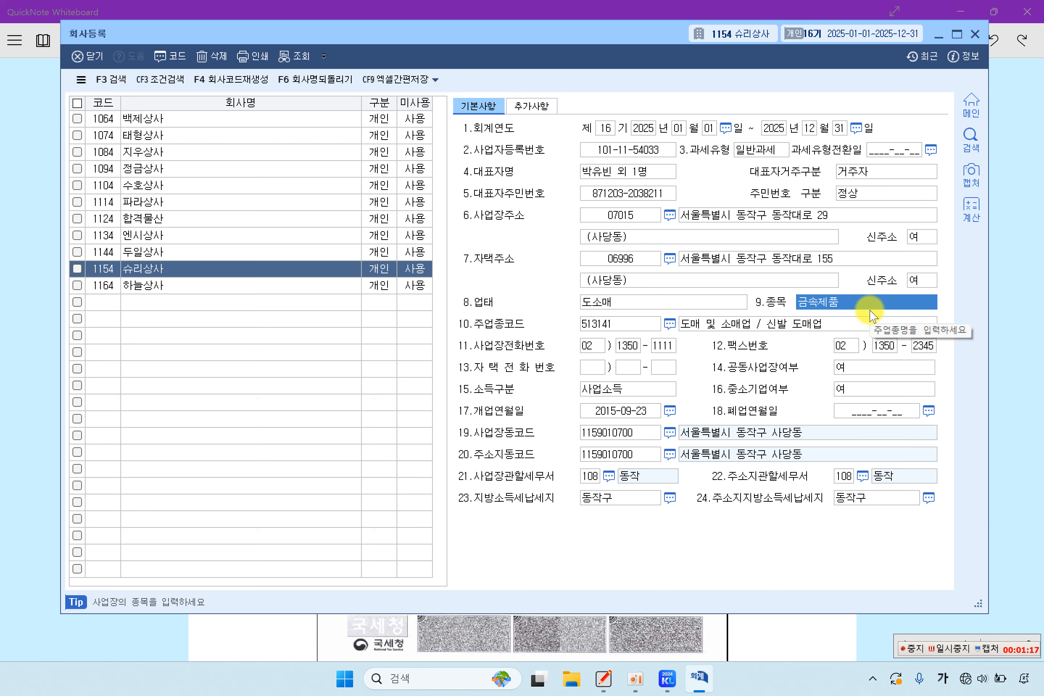
{"action": "type", "text": "ㅅㅣㄴㅂ"}
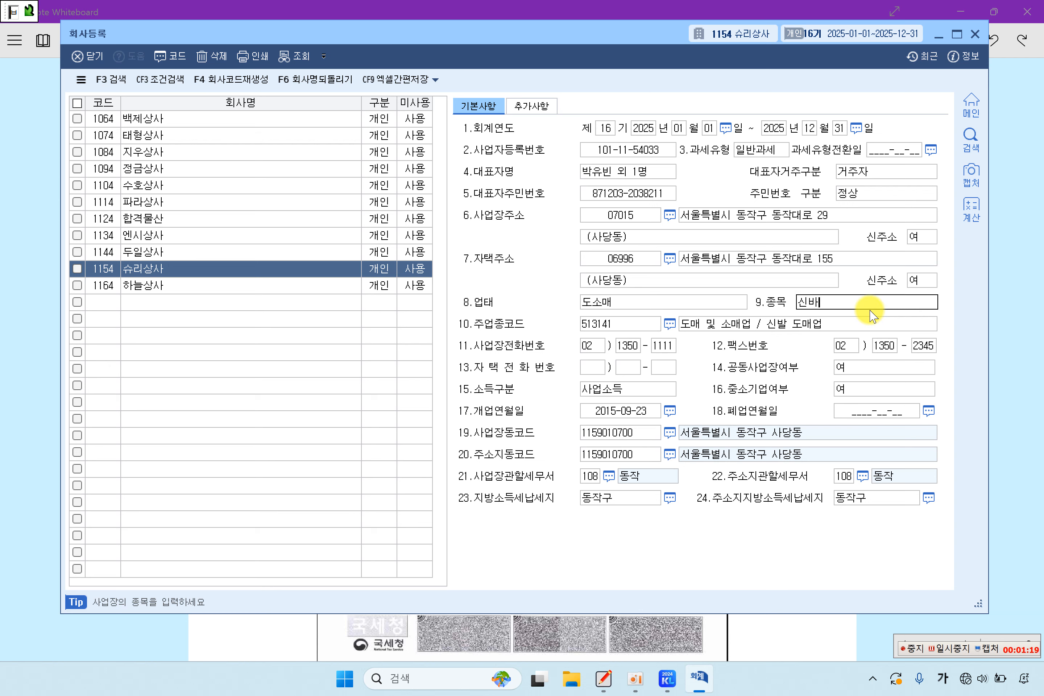
{"action": "type", "text": "ㅏㄹ"}
{"action": "key", "text": "Return"}
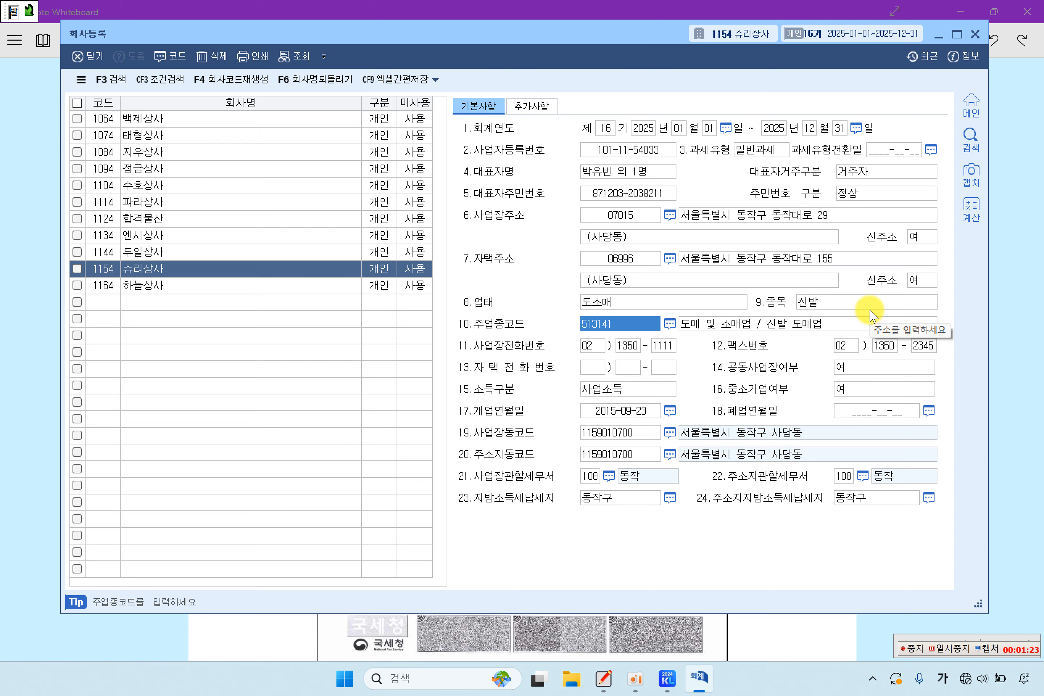
Step: Highlight the opening date on the whiteboard's certificate, set 개업연월일 to 2010-09-23 in 회사등록, and close the form
{"action": "left_click", "coordinate": [31, 264]}
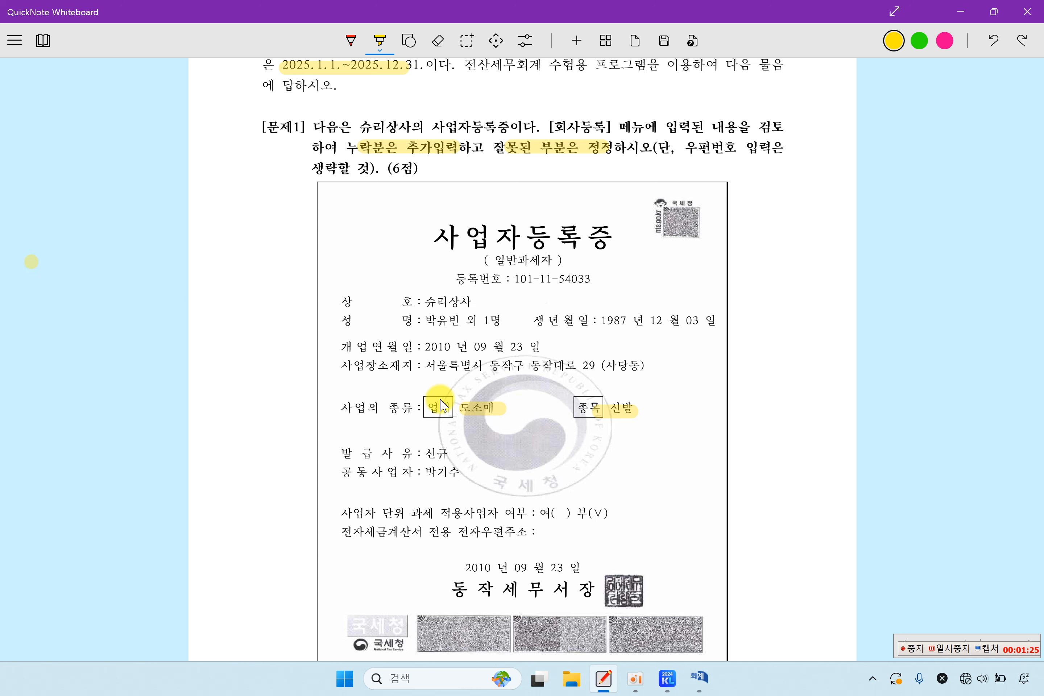
{"action": "left_click_drag", "start_coordinate": [416, 346], "coordinate": [540, 358]}
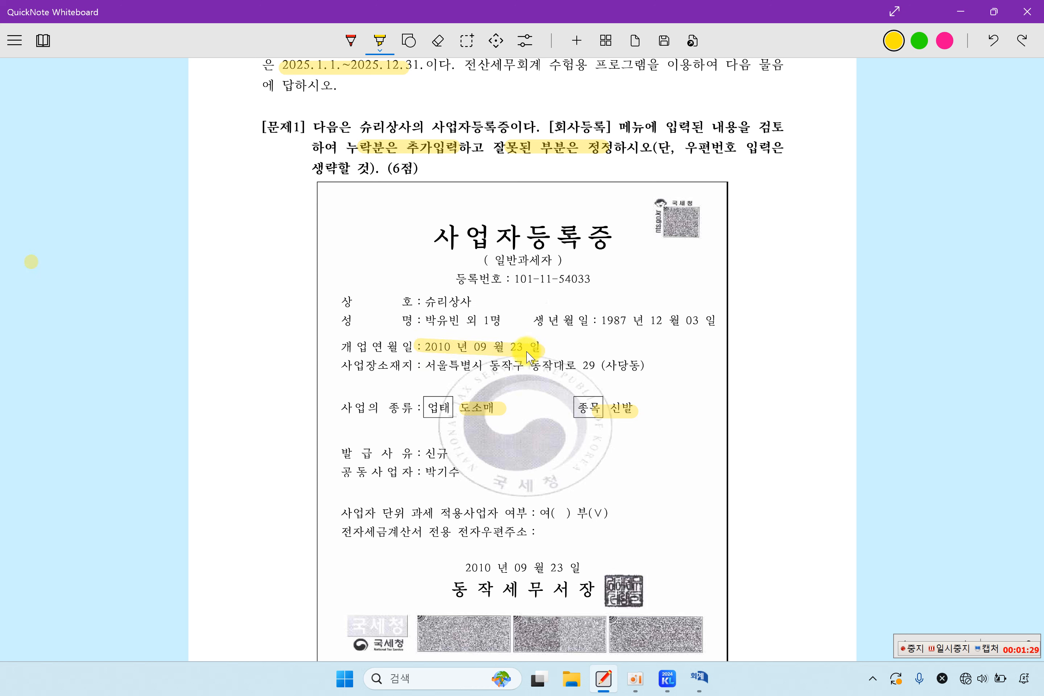
{"action": "left_click", "coordinate": [700, 678]}
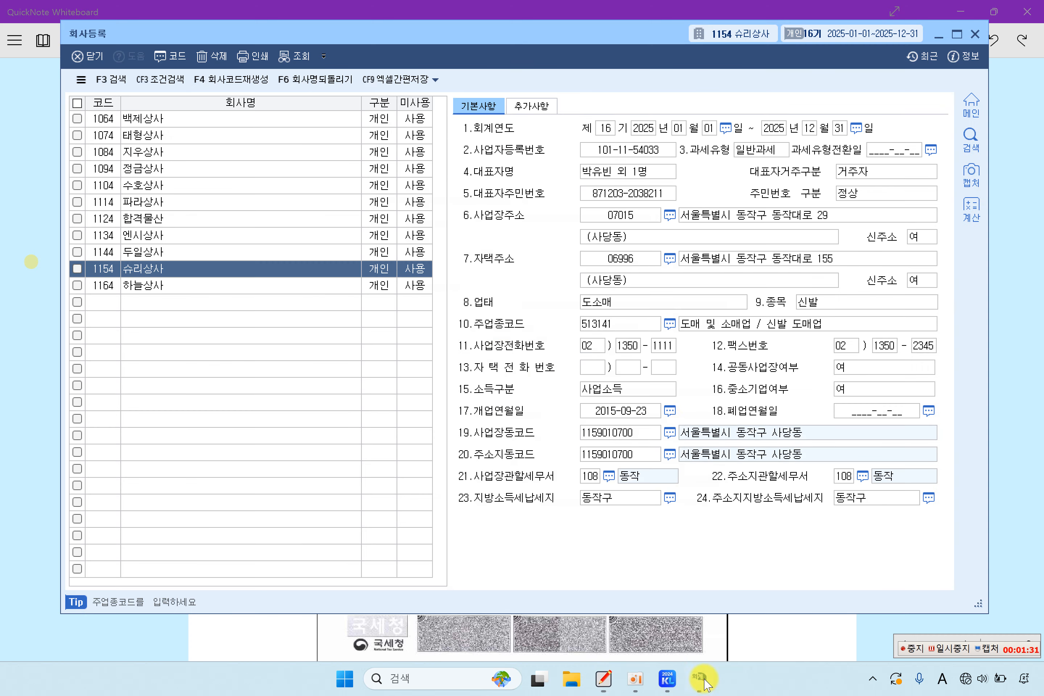
{"action": "left_click", "coordinate": [619, 412]}
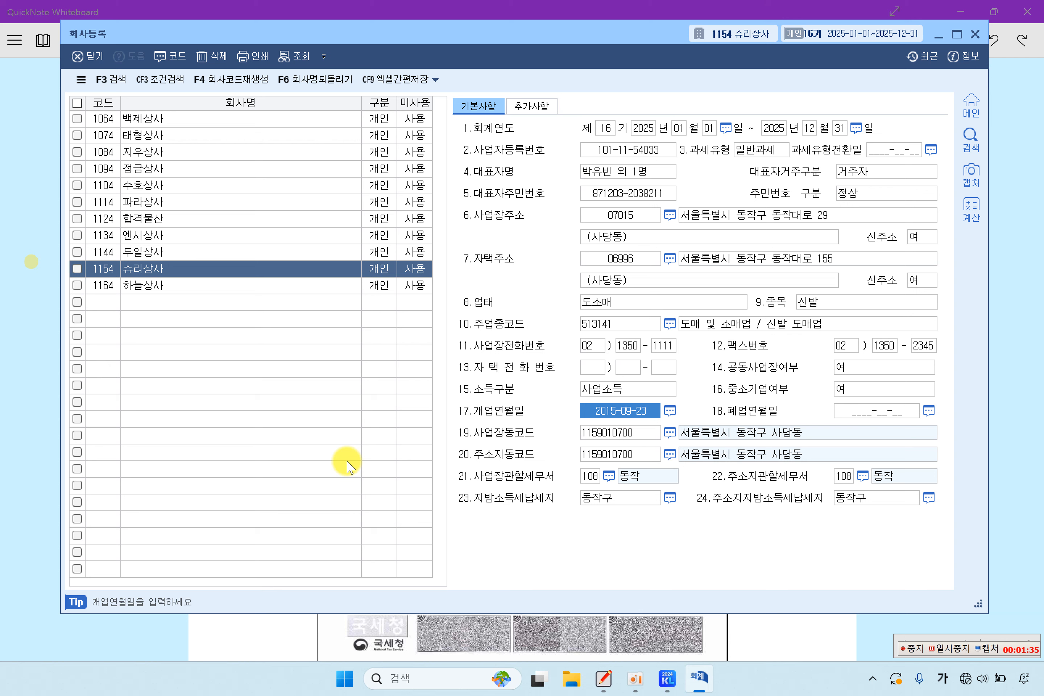
{"action": "type", "text": "2"}
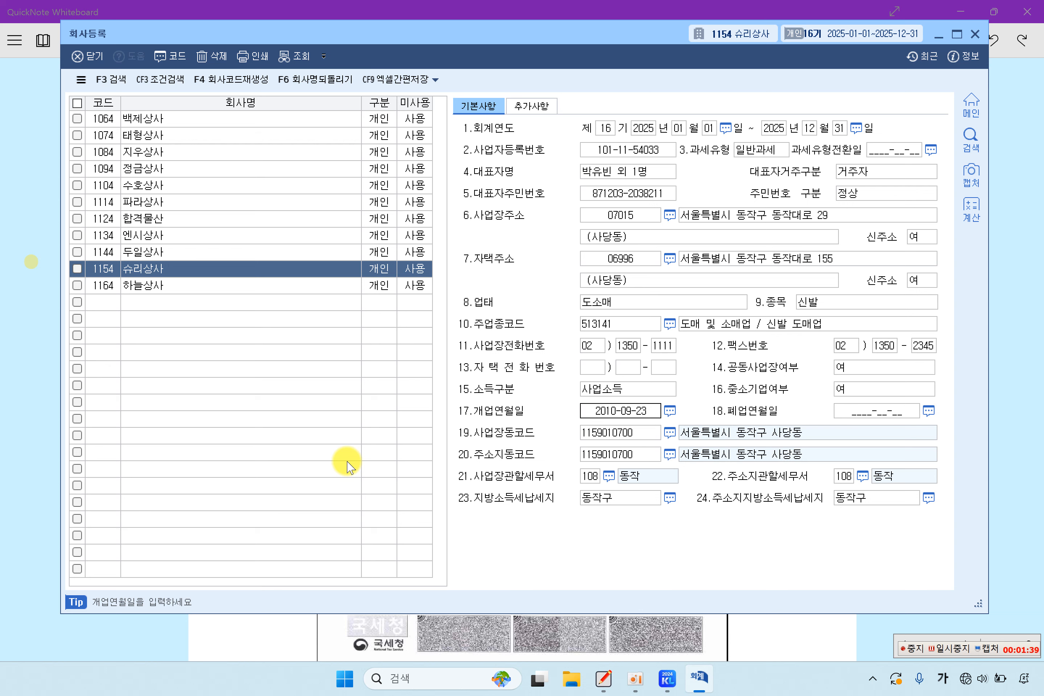
{"action": "type", "text": "010-09-23"}
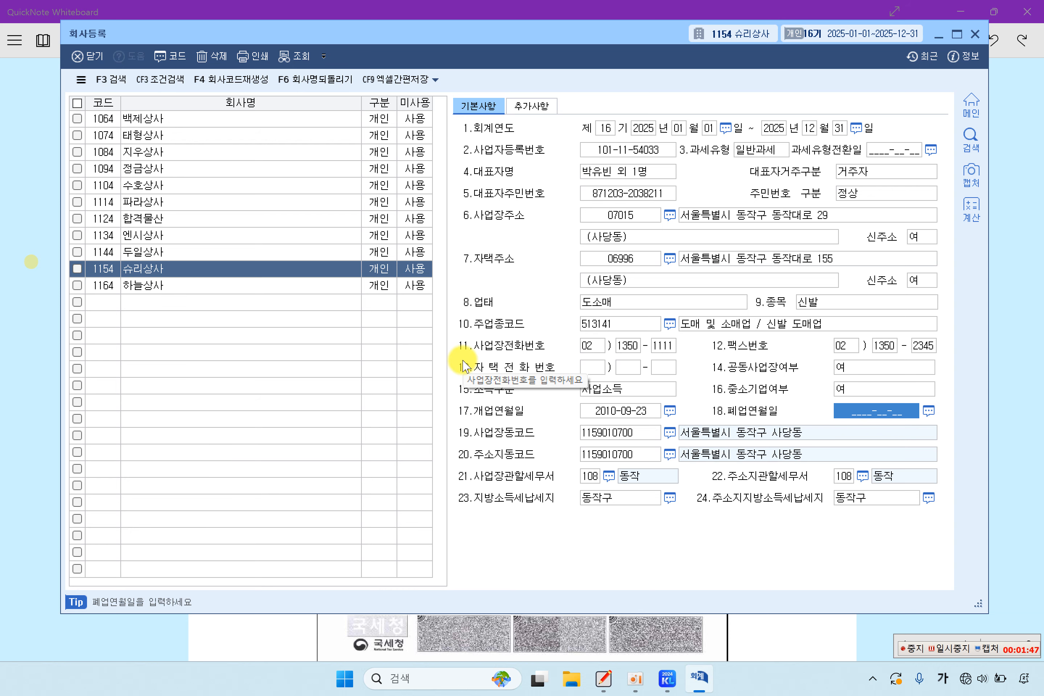
{"action": "left_click", "coordinate": [975, 34]}
Step: Highlight 전기분 손익계산서 and the correct-errors and add-omissions phrases in the 문제2 instructions on the whiteboard
{"action": "scroll", "coordinate": [732, 337], "scroll_direction": "down", "scroll_amount": 10}
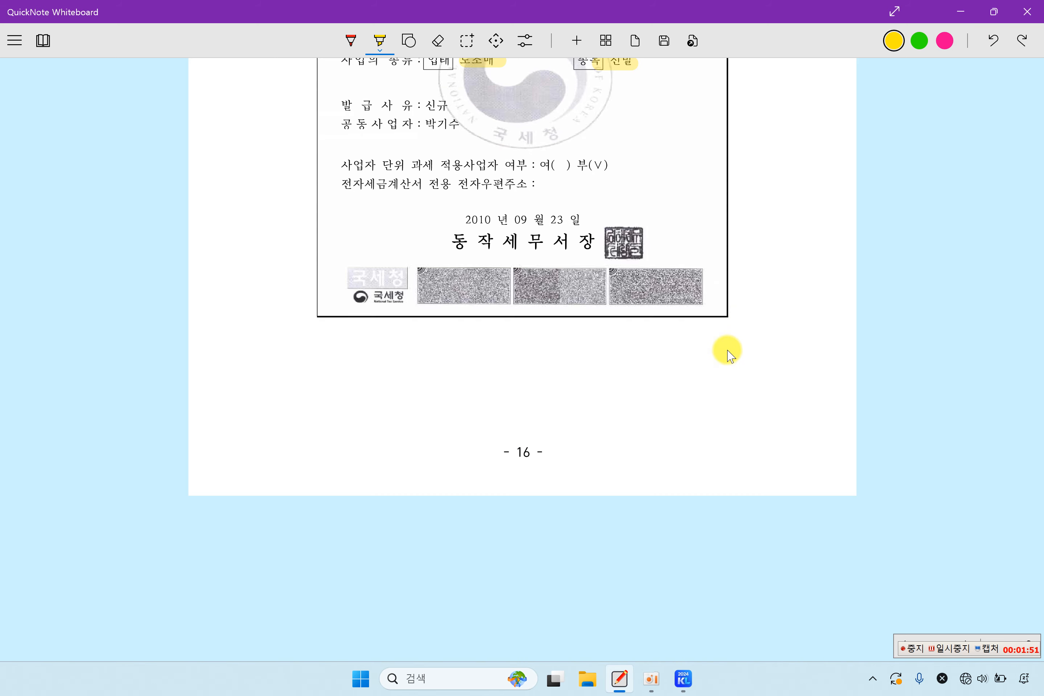
{"action": "scroll", "coordinate": [729, 357], "scroll_direction": "down", "scroll_amount": 2}
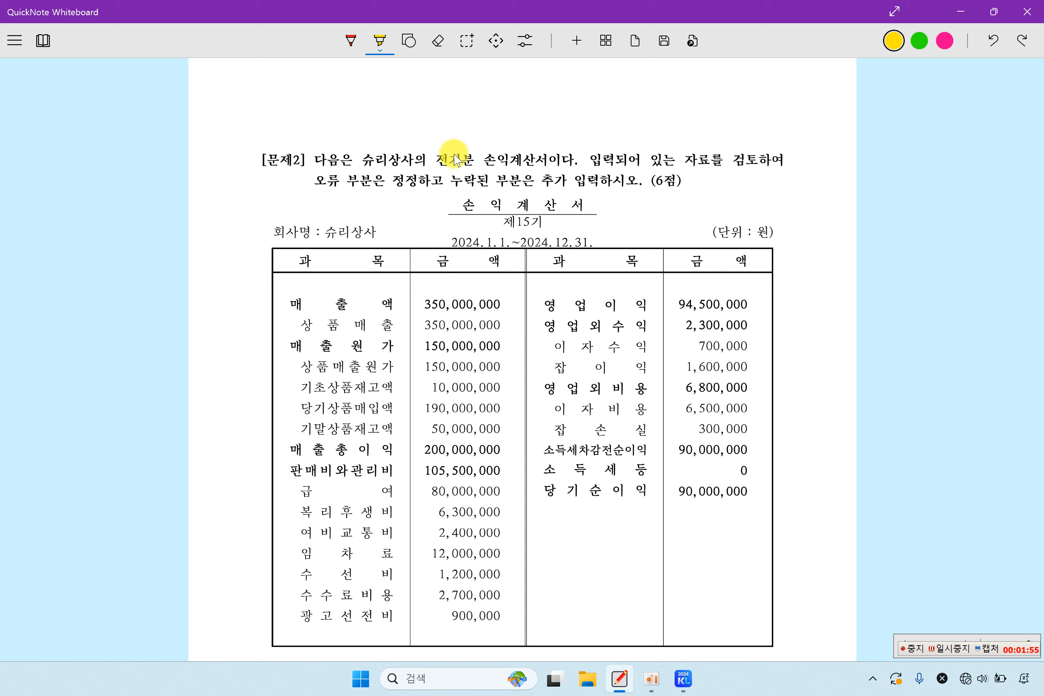
{"action": "left_click_drag", "start_coordinate": [451, 160], "coordinate": [546, 158]}
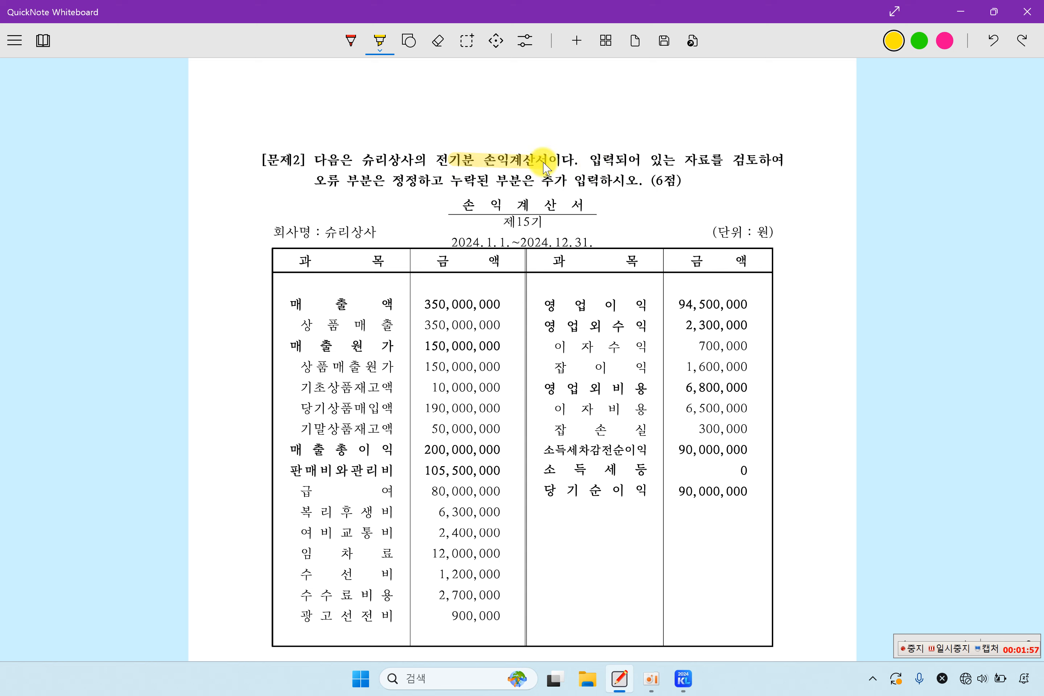
{"action": "left_click_drag", "start_coordinate": [322, 181], "coordinate": [399, 181]}
{"action": "left_click_drag", "start_coordinate": [471, 181], "coordinate": [597, 181]}
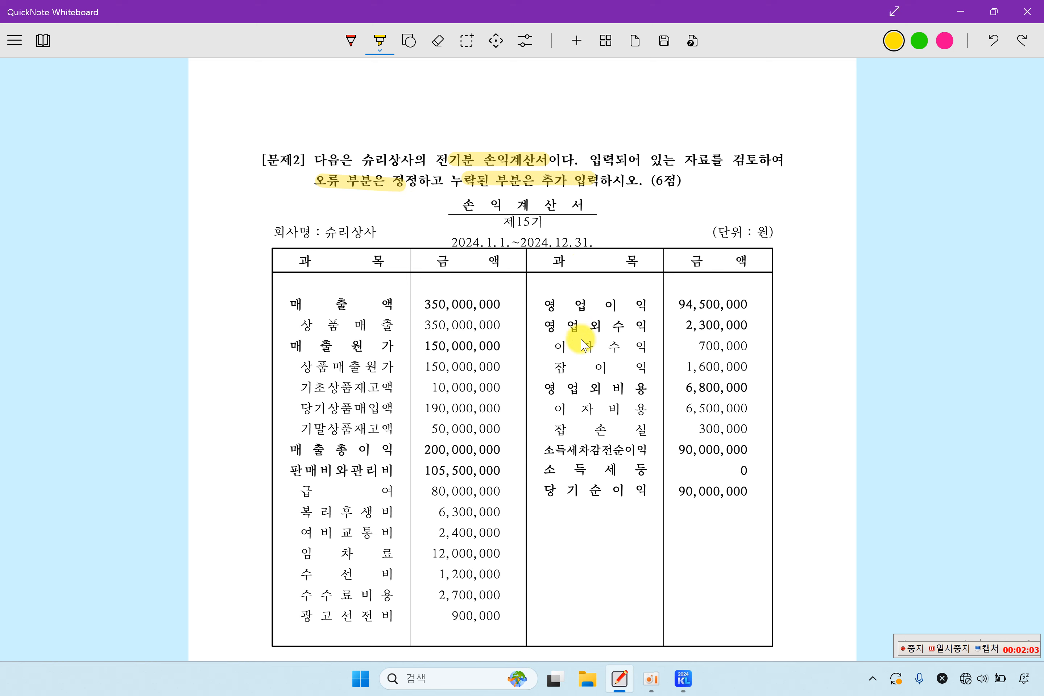
Step: Open 전기분손익계산서 in KcLep and highlight the 상품매출원가 amount 150,000,000 in the whiteboard's 문제2 income statement
{"action": "left_click", "coordinate": [683, 678]}
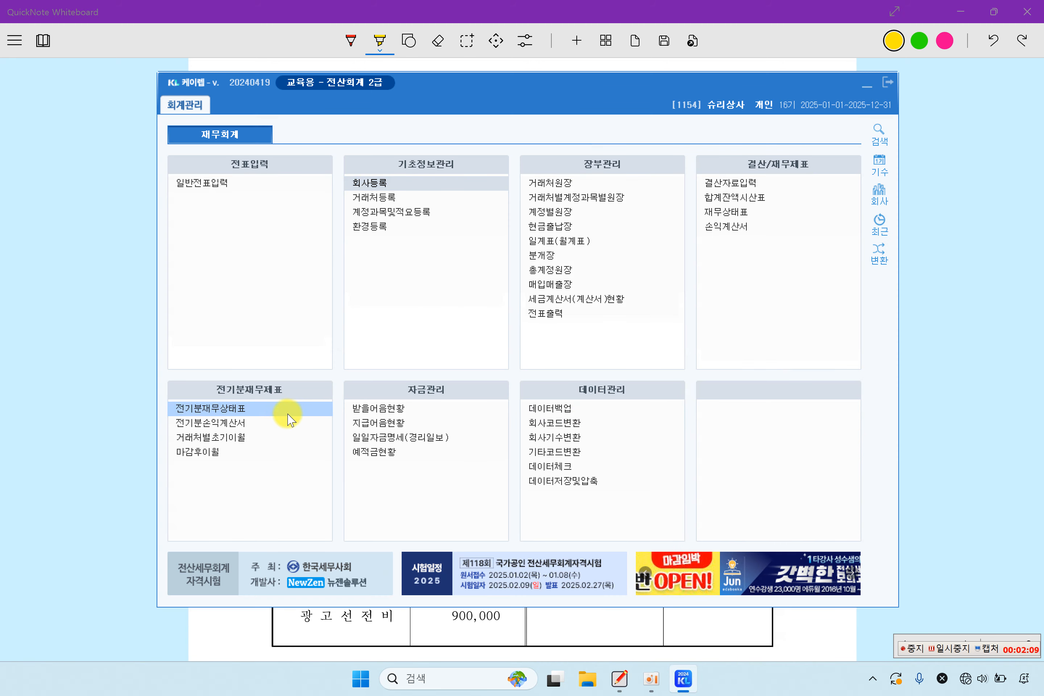
{"action": "left_click", "coordinate": [315, 423]}
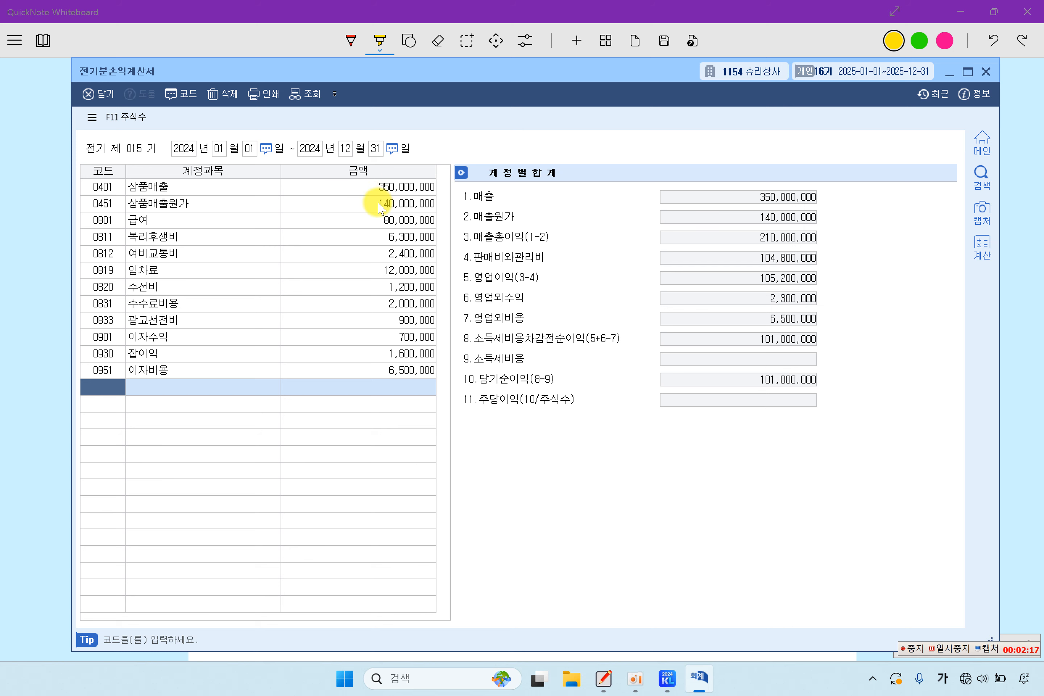
{"action": "left_click", "coordinate": [32, 227]}
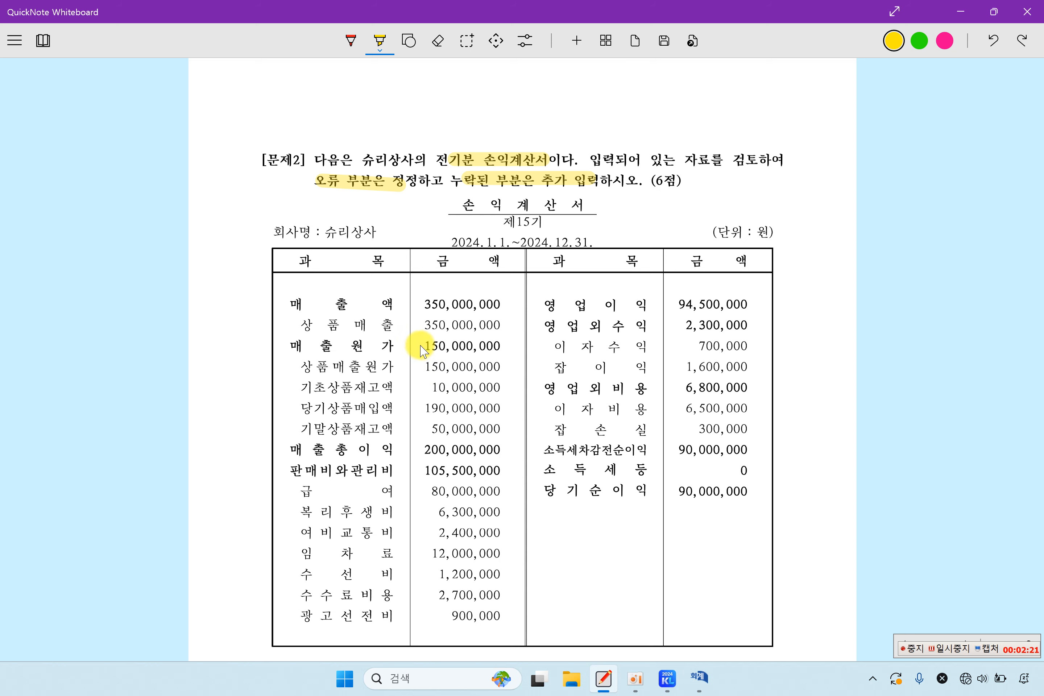
{"action": "left_click_drag", "start_coordinate": [421, 366], "coordinate": [503, 367]}
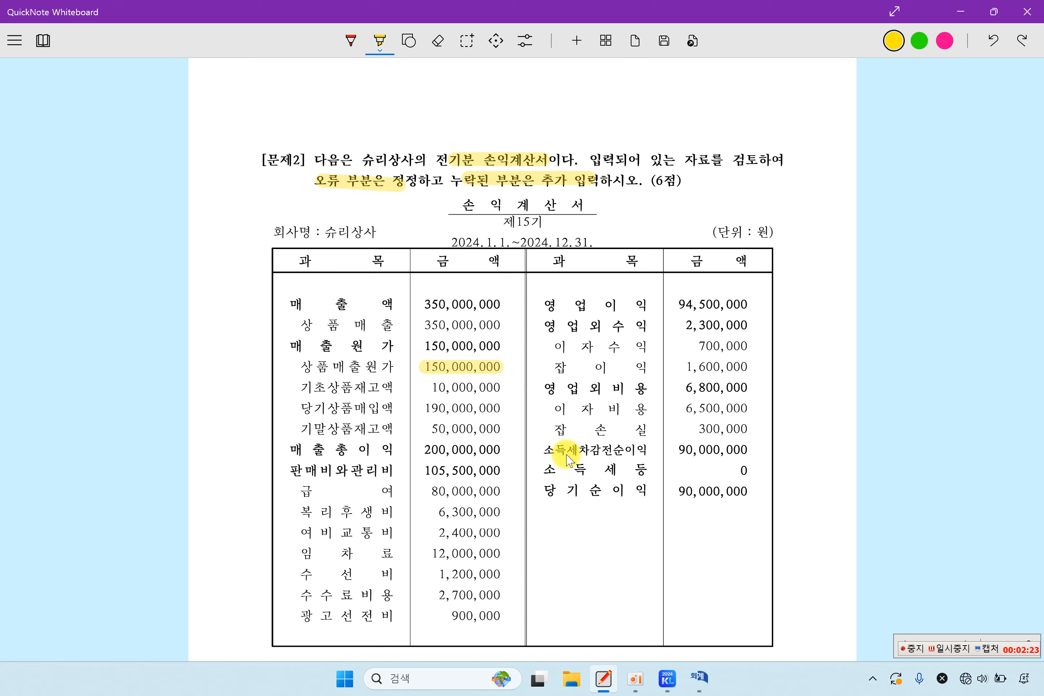
Step: Open the 상품매출원가 breakdown in KcLep's 전기분손익계산서 and highlight the 당기상품매입액 amount 190,000,000 on the whiteboard
{"action": "left_click", "coordinate": [698, 678]}
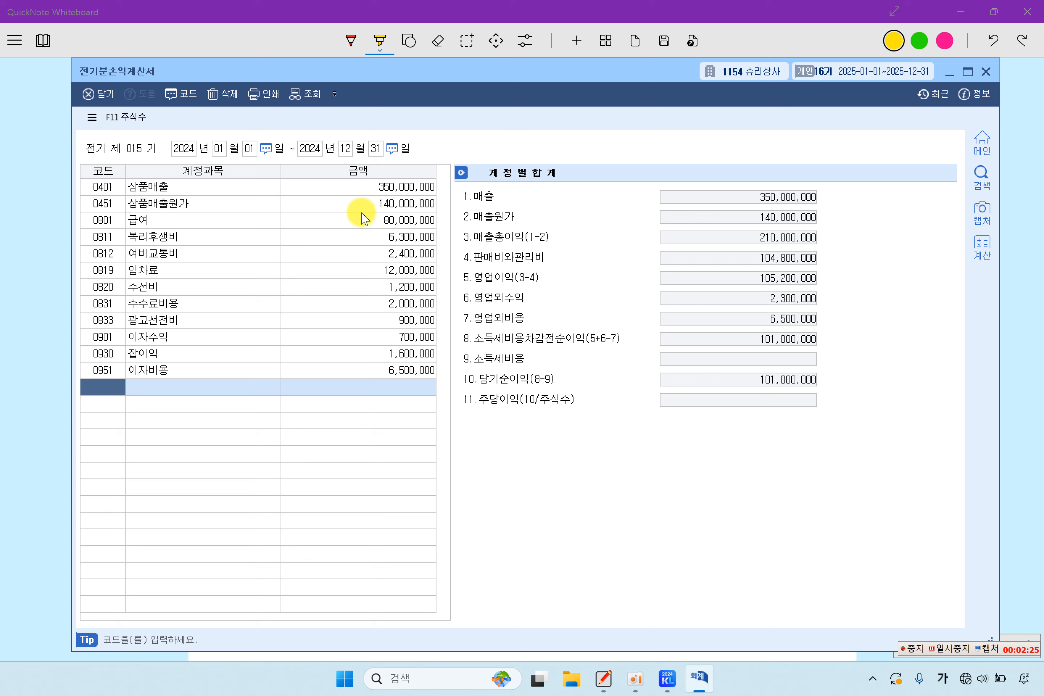
{"action": "left_click", "coordinate": [397, 210]}
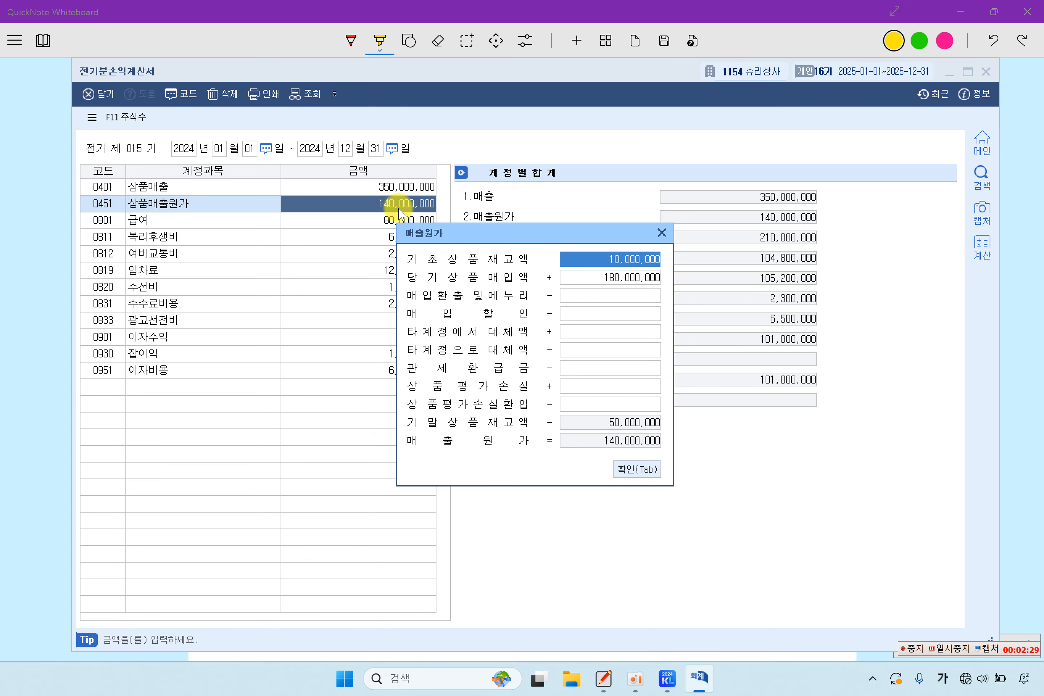
{"action": "left_click", "coordinate": [645, 278]}
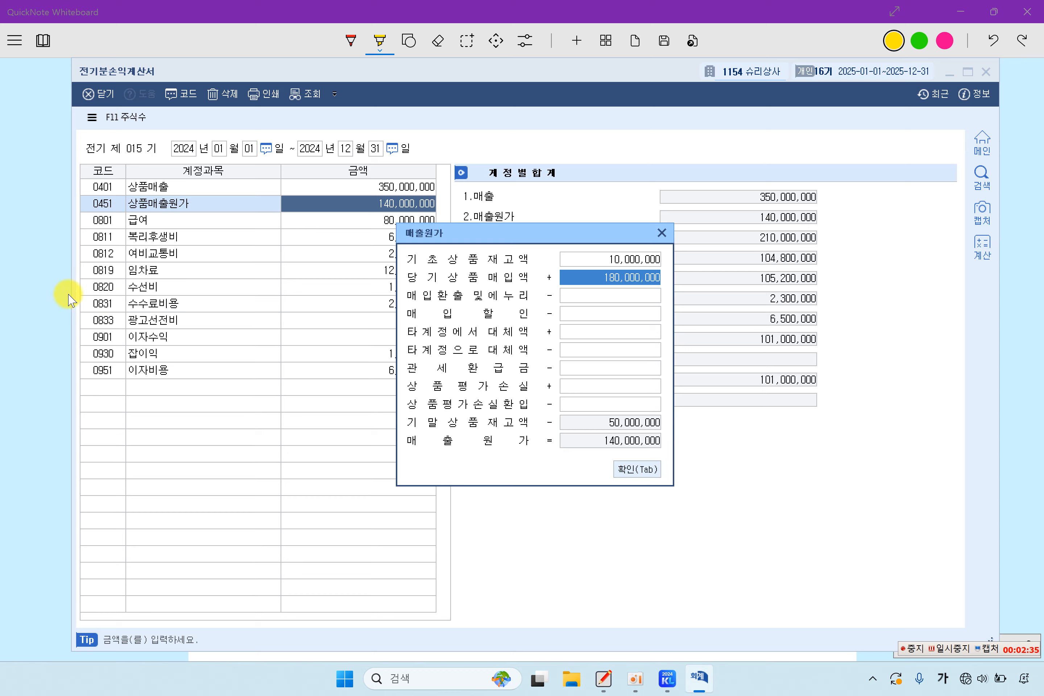
{"action": "left_click", "coordinate": [51, 291]}
{"action": "left_click_drag", "start_coordinate": [422, 410], "coordinate": [494, 407]}
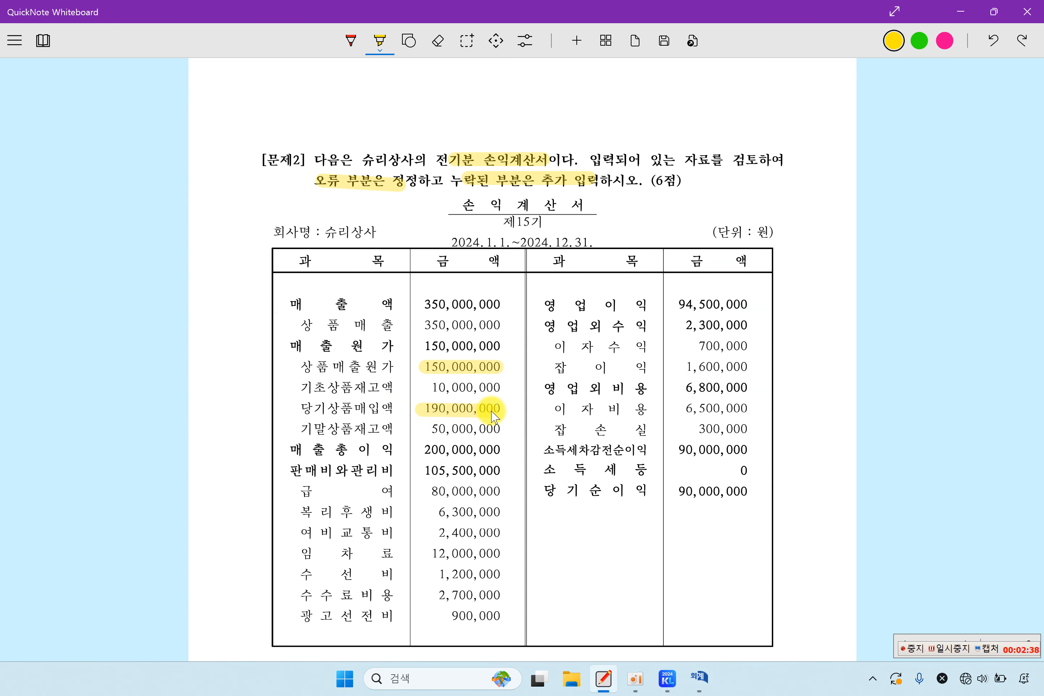
Step: Set 당기상품매입액 to 190,000,000 in KcLep's 매출원가 breakdown and confirm it
{"action": "left_click", "coordinate": [700, 676]}
{"action": "type", "text": "1"}
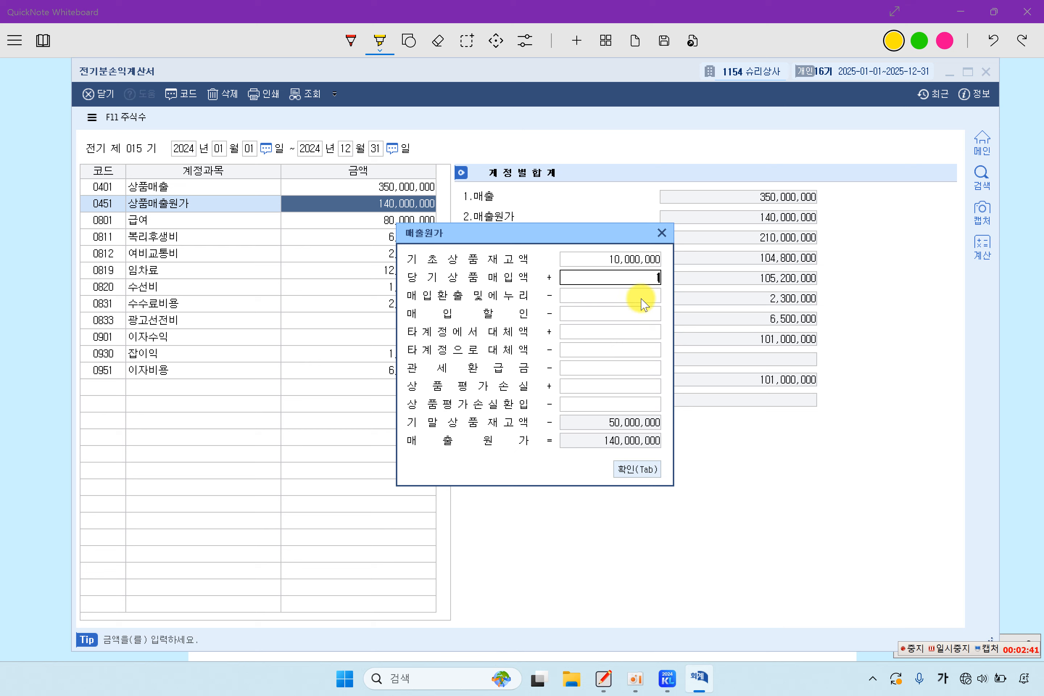
{"action": "type", "text": "90,000,000"}
{"action": "key", "text": "Return"}
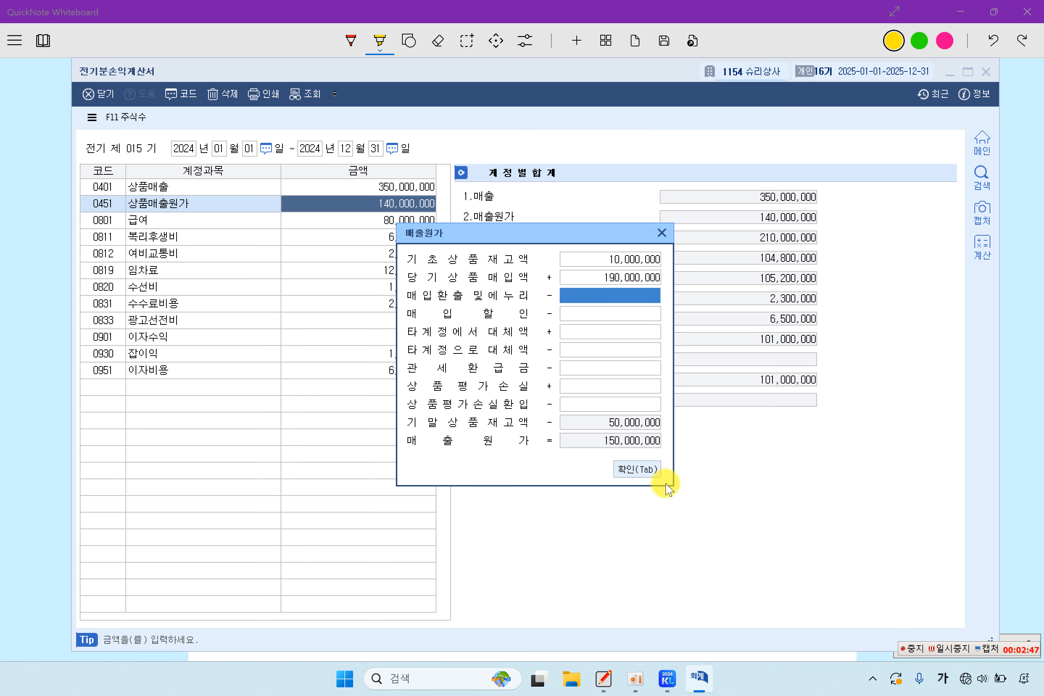
{"action": "left_click", "coordinate": [650, 471]}
{"action": "left_click", "coordinate": [958, 651]}
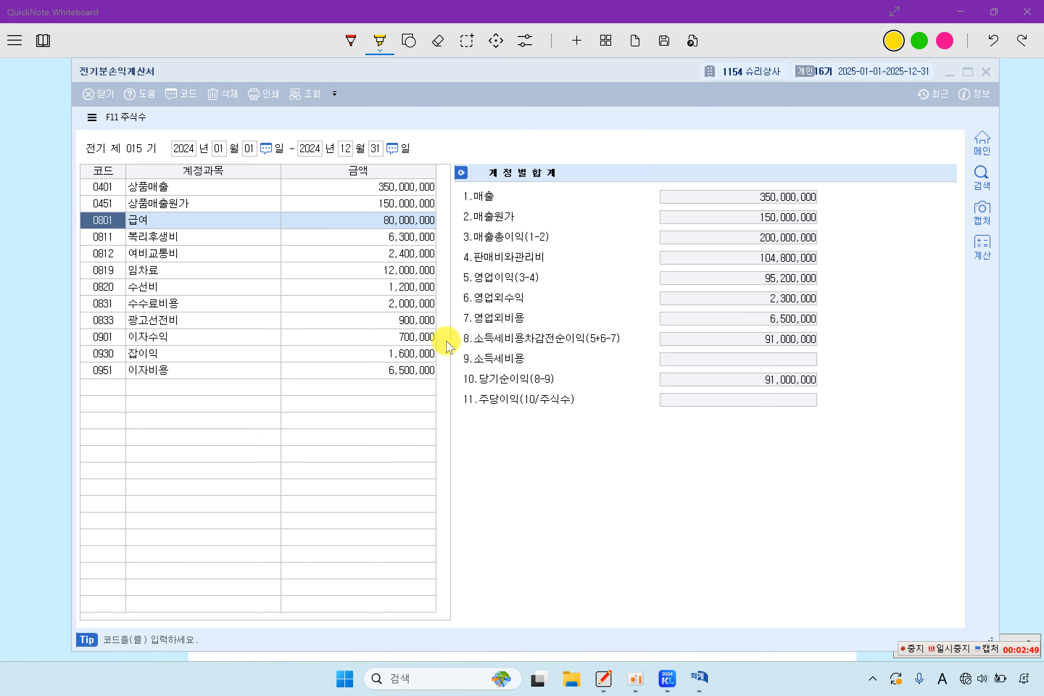
Step: Highlight the 수수료비용 amount 2,700,000 on the whiteboard and set 수수료비용 to 2,700,000 in 전기분손익계산서
{"action": "left_click", "coordinate": [230, 244]}
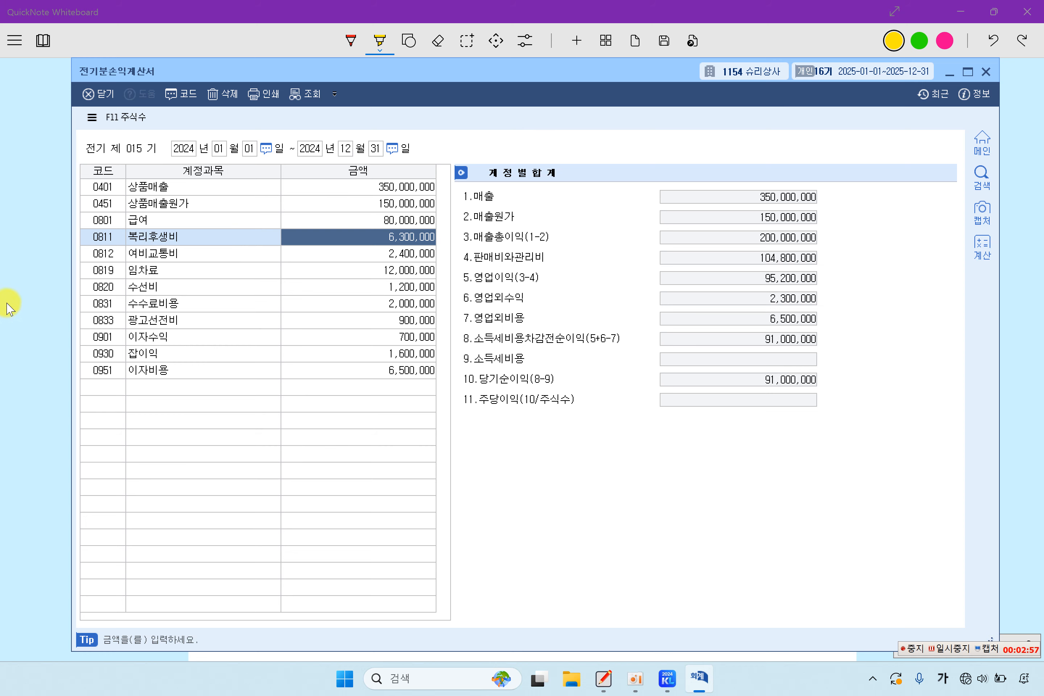
{"action": "left_click", "coordinate": [56, 307]}
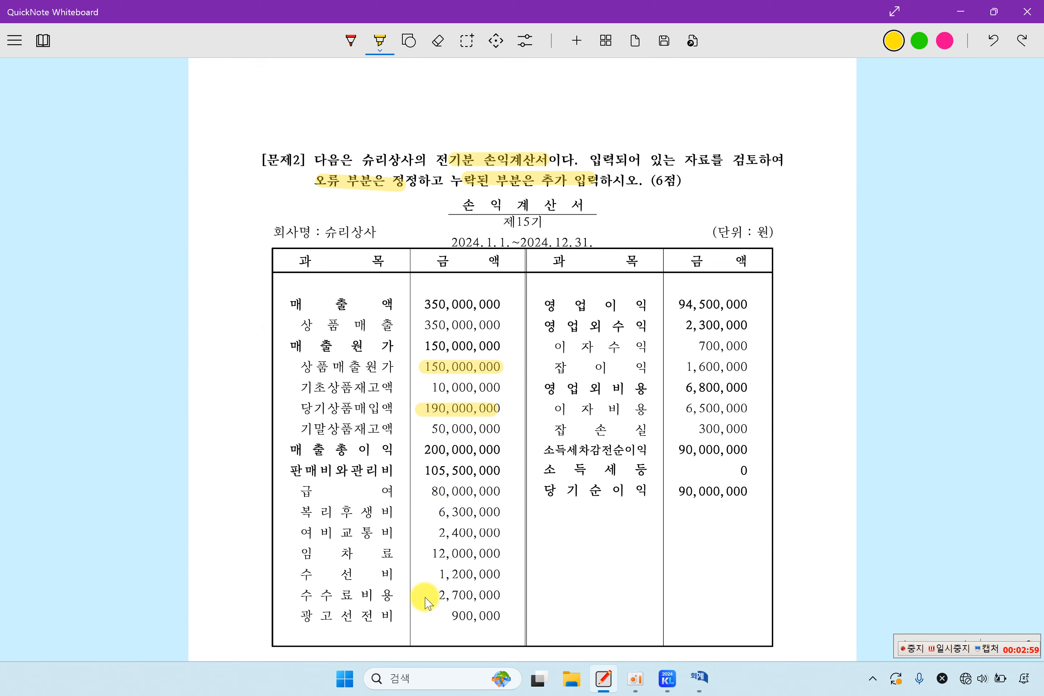
{"action": "left_click_drag", "start_coordinate": [423, 594], "coordinate": [499, 595]}
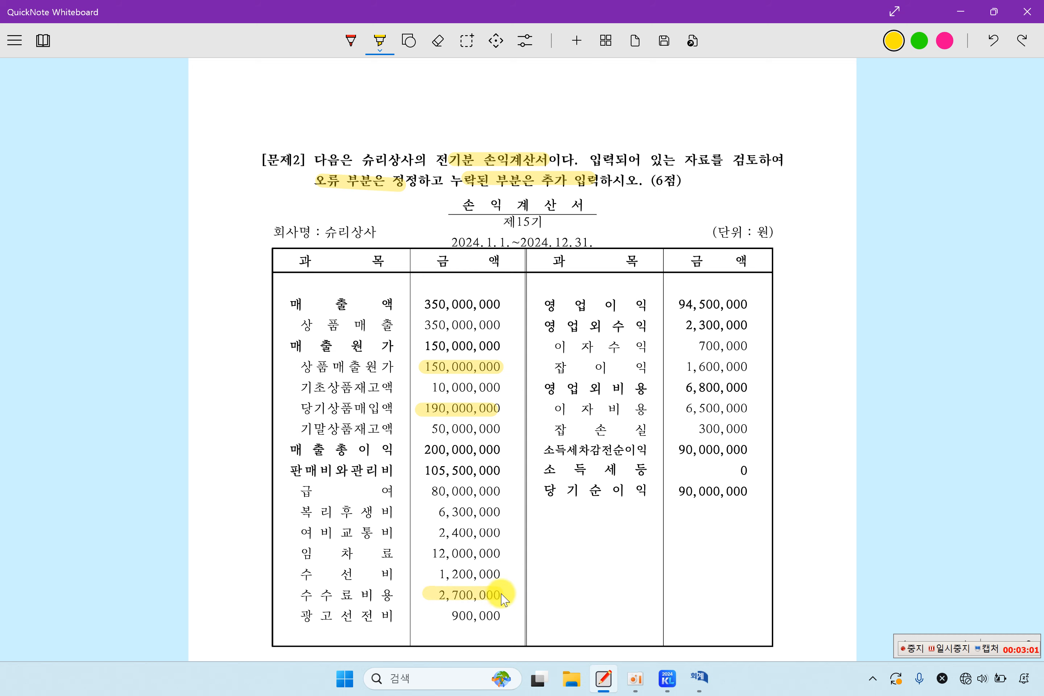
{"action": "left_click", "coordinate": [701, 682]}
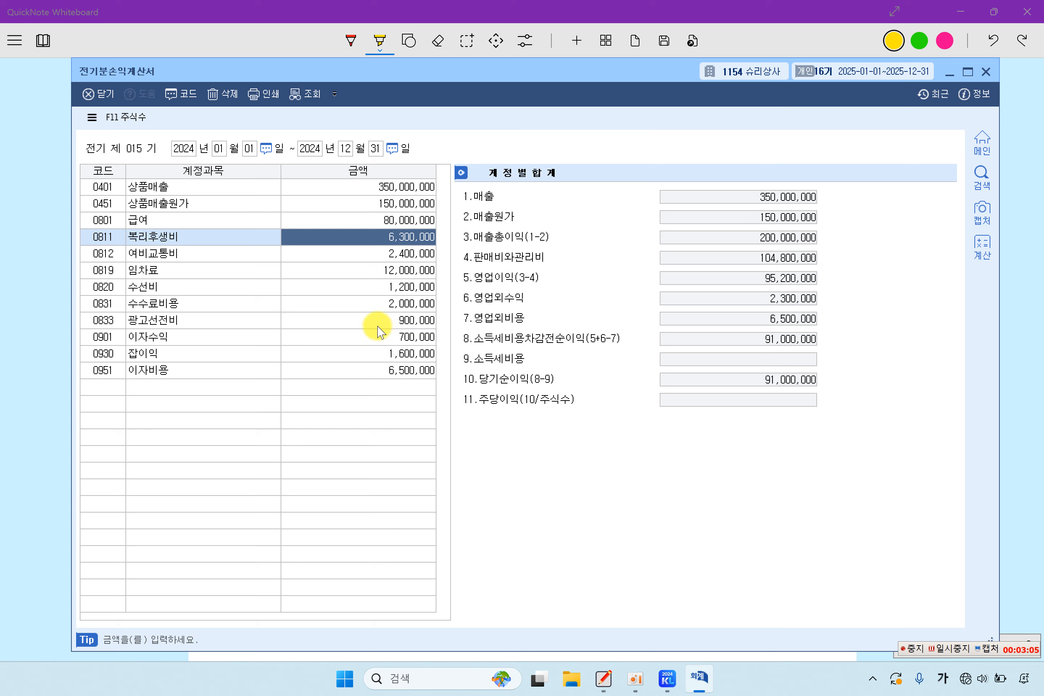
{"action": "left_click", "coordinate": [400, 304]}
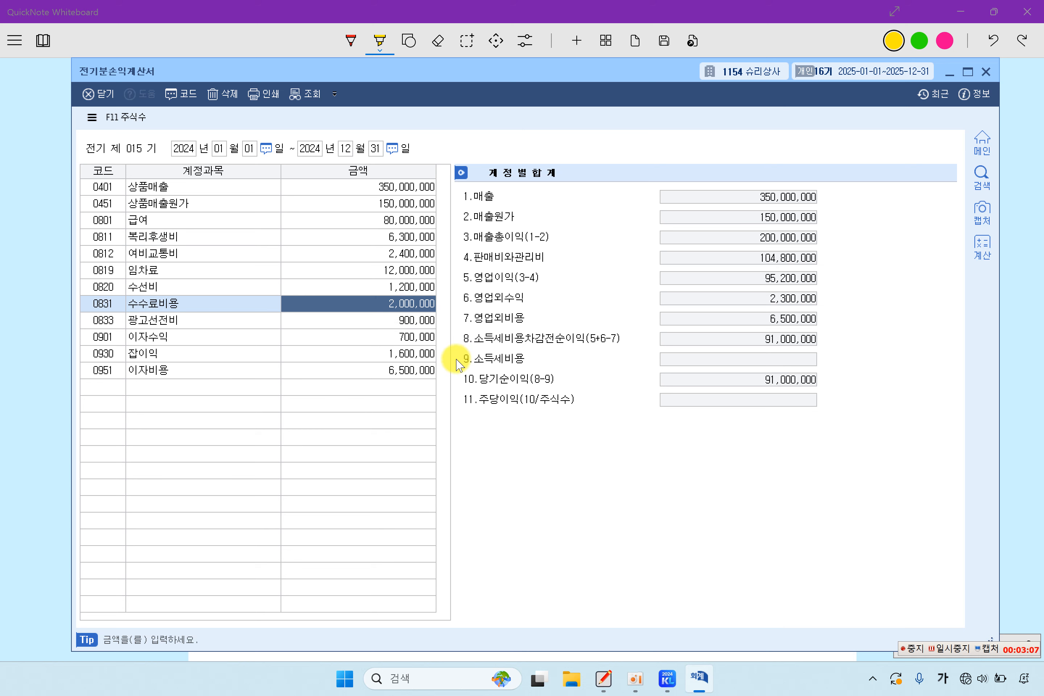
{"action": "type", "text": "2"}
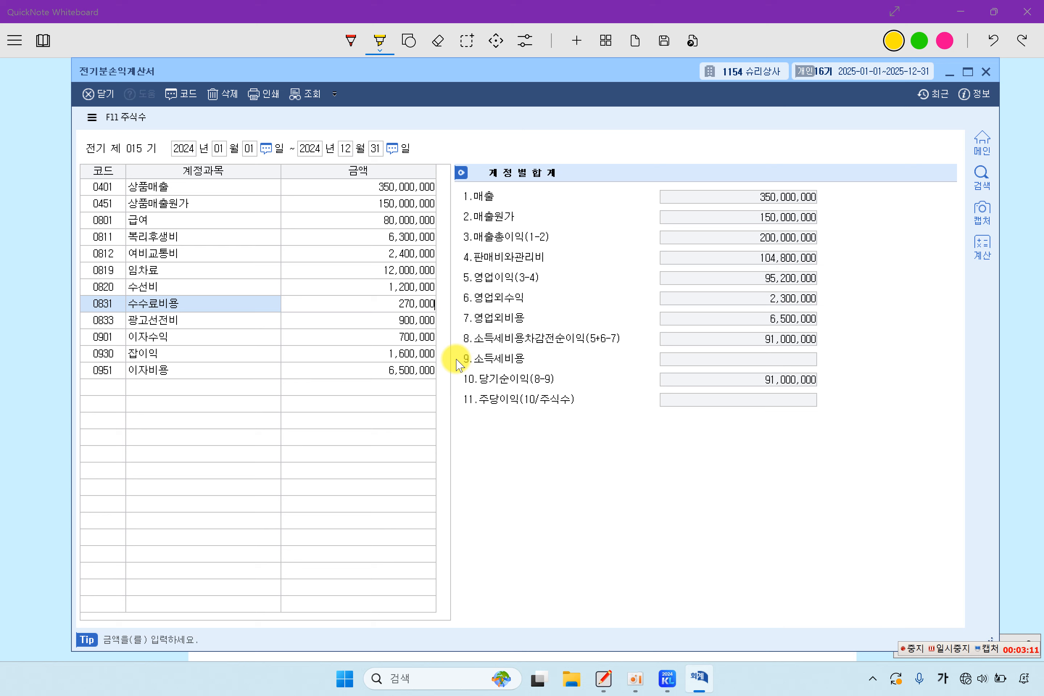
{"action": "key", "text": "Return"}
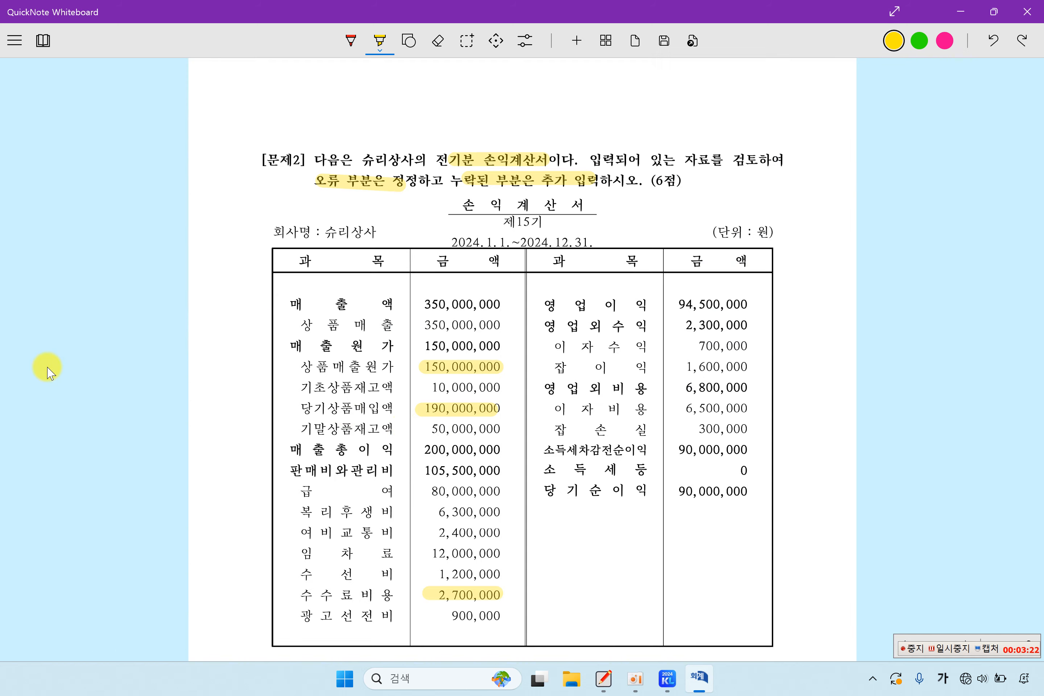
Step: Highlight the 잡손실 row on the whiteboard and add account 0980 잡손실 with 300,000 to 전기분손익계산서
{"action": "left_click", "coordinate": [47, 368]}
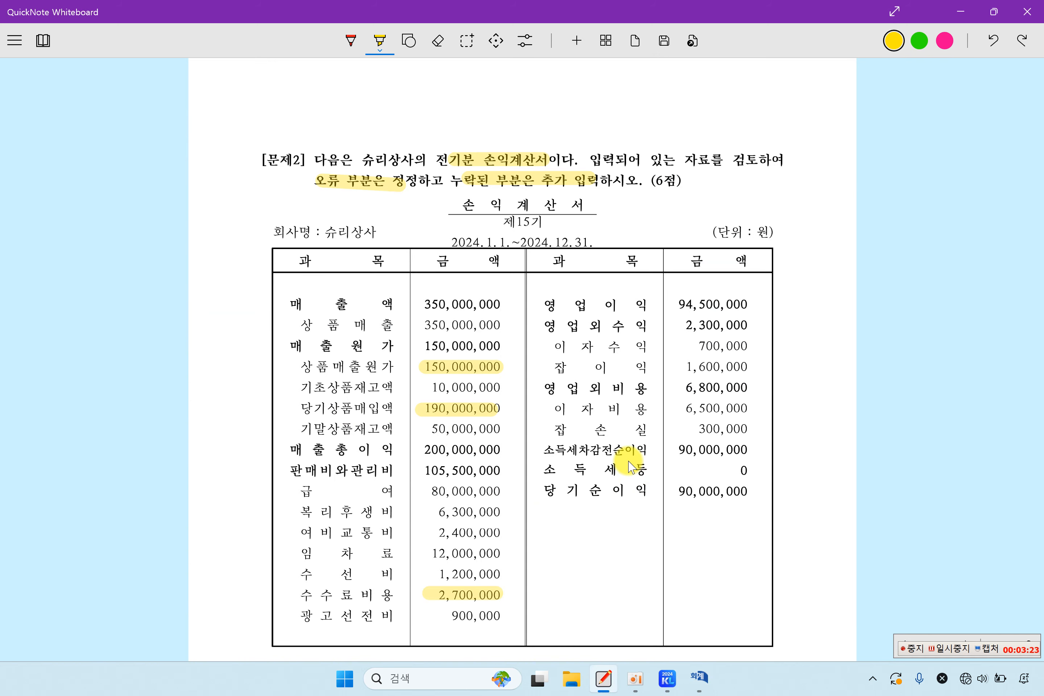
{"action": "left_click_drag", "start_coordinate": [556, 429], "coordinate": [752, 438]}
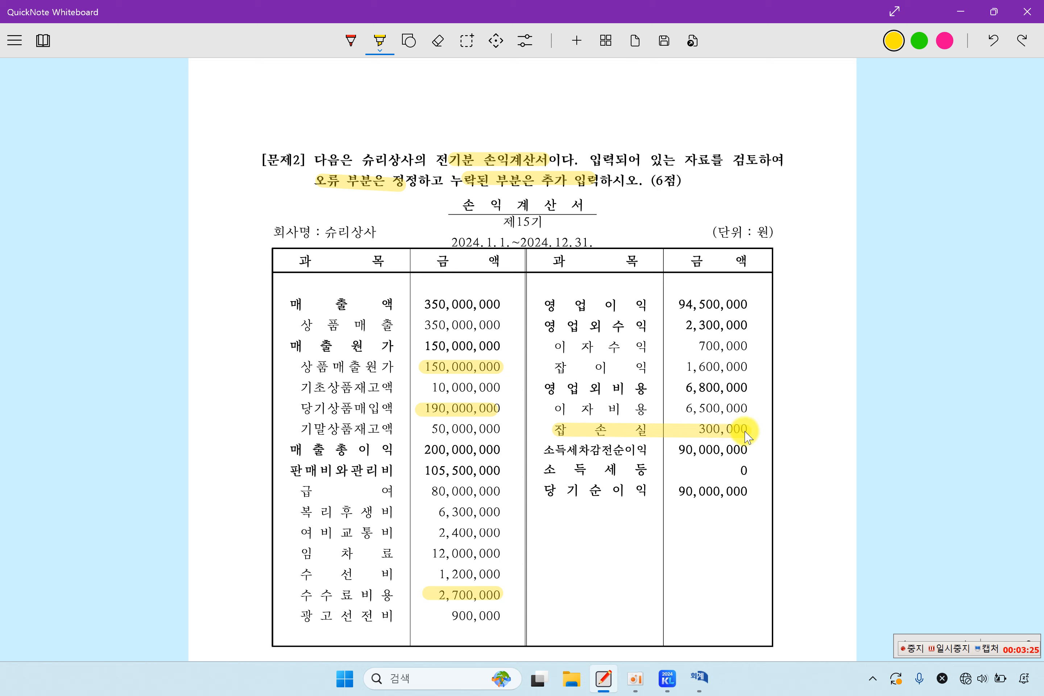
{"action": "left_click", "coordinate": [699, 678]}
{"action": "left_click", "coordinate": [121, 387]}
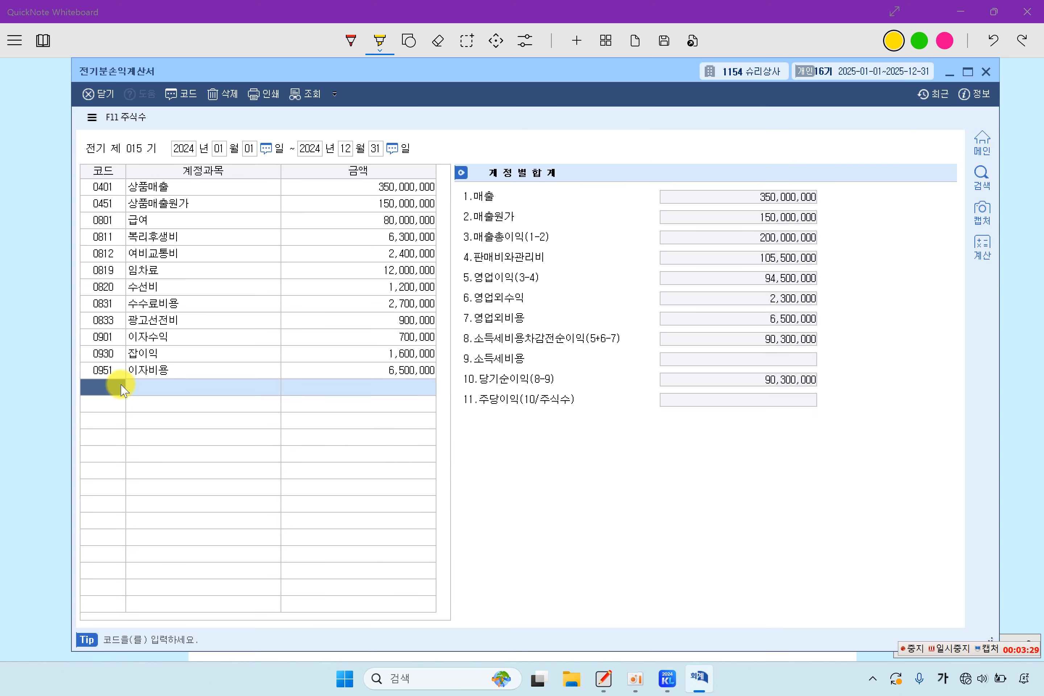
{"action": "key", "text": "F2"}
{"action": "type", "text": "지"}
{"action": "key", "text": "BackSpace"}
{"action": "type", "text": "잡소"}
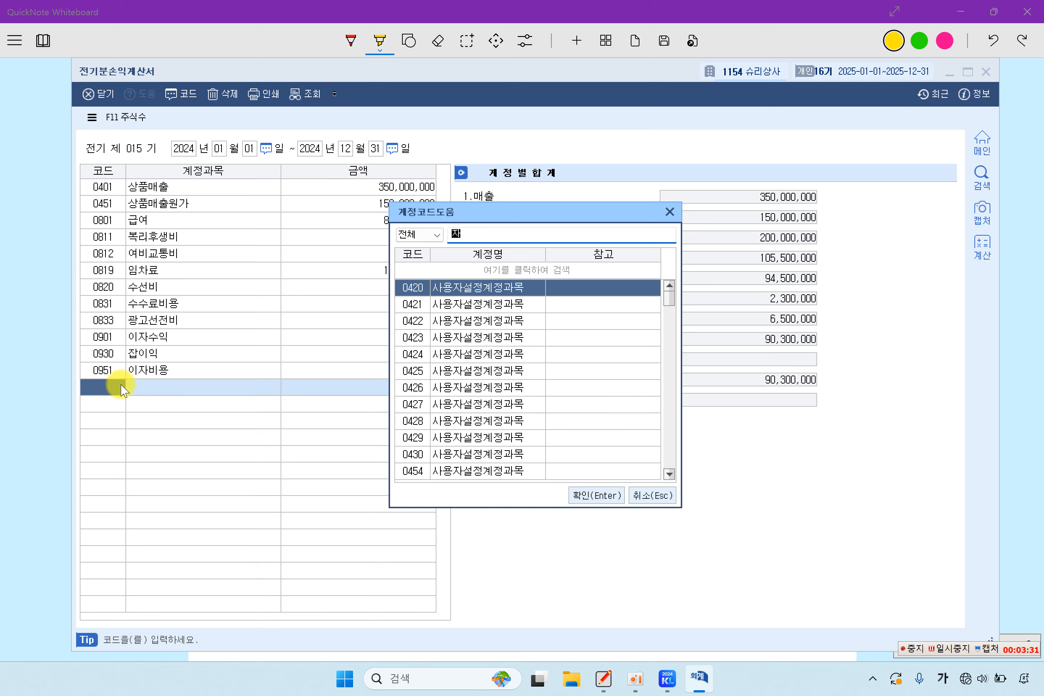
{"action": "type", "text": "ㄴ"}
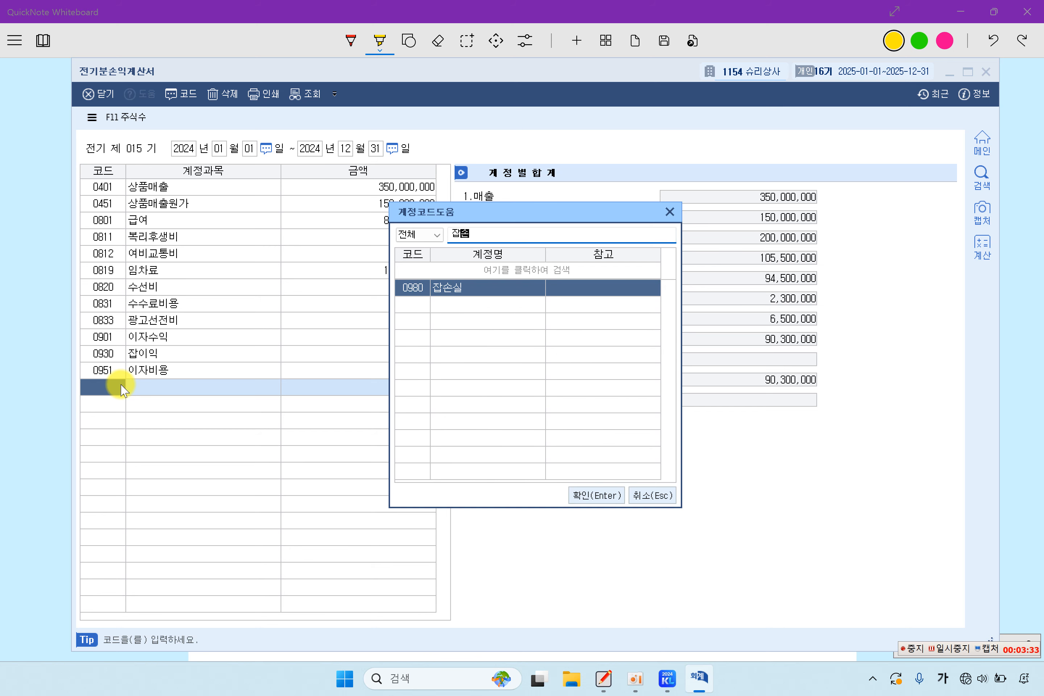
{"action": "key", "text": "Return"}
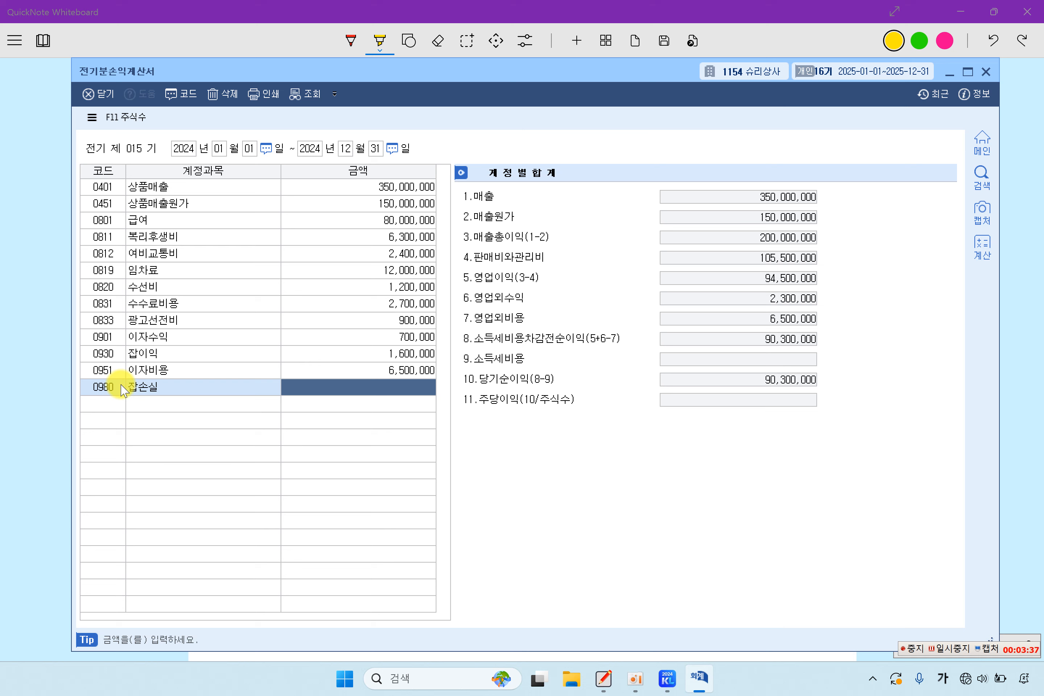
{"action": "type", "text": "300,000"}
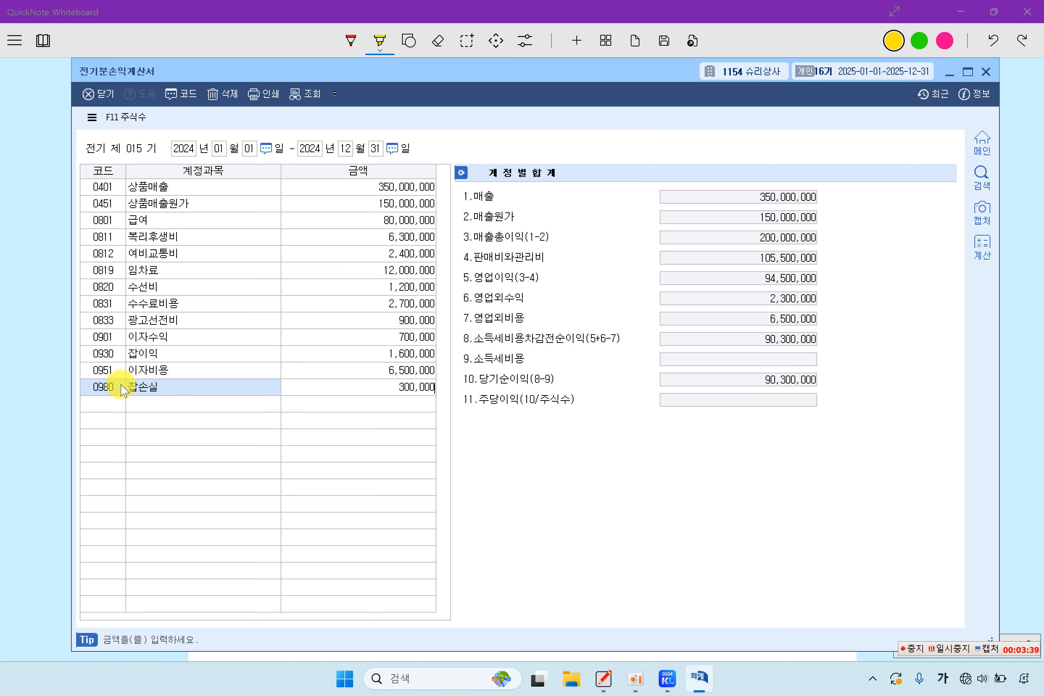
{"action": "key", "text": "Return"}
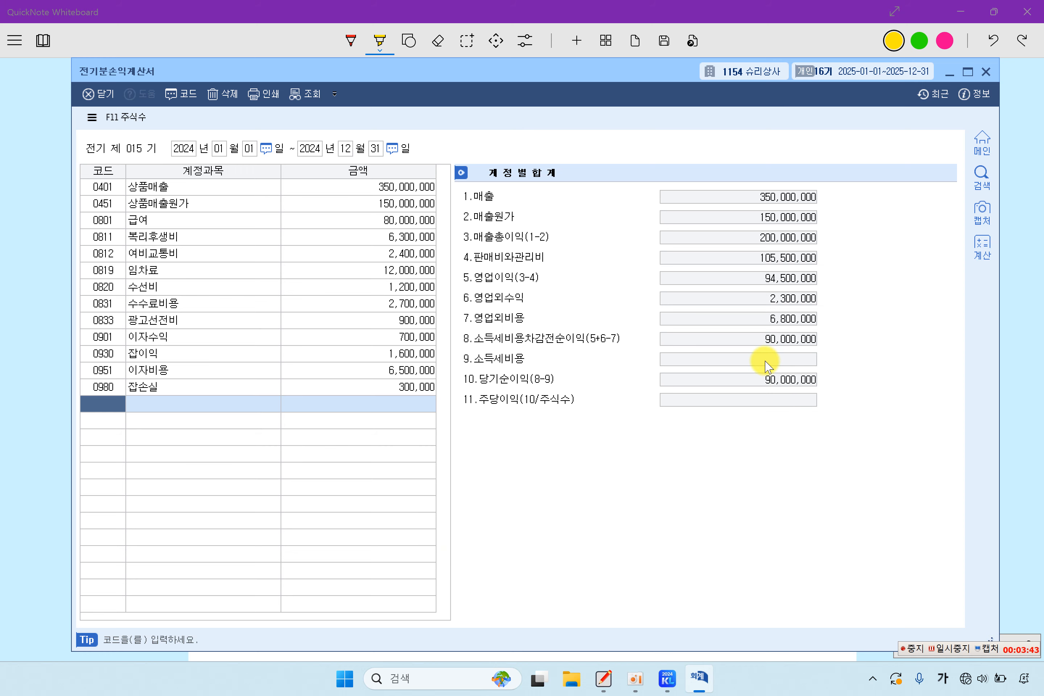
Step: On the whiteboard, highlight the 당기순이익 row and the terms 계정과목및적요등록, 판매비와관리비 and 상여금 in 문제3 [1]
{"action": "left_click", "coordinate": [67, 338]}
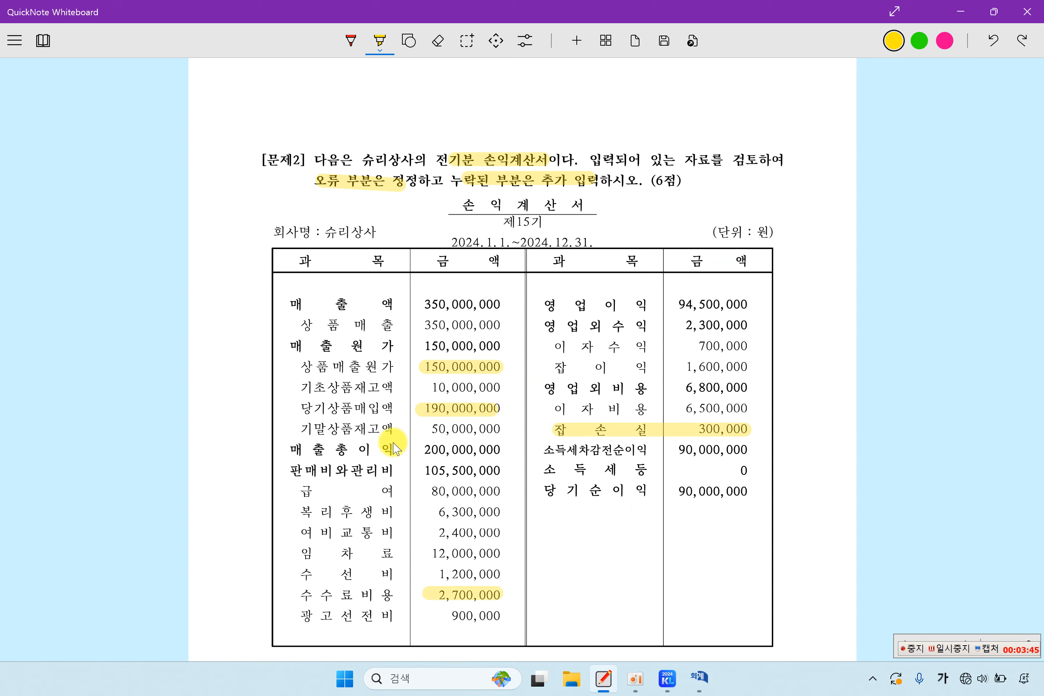
{"action": "mouse_move", "coordinate": [559, 488]}
{"action": "left_mouse_down"}
{"action": "mouse_move", "coordinate": [680, 506]}
{"action": "mouse_move", "coordinate": [748, 491]}
{"action": "left_mouse_up"}
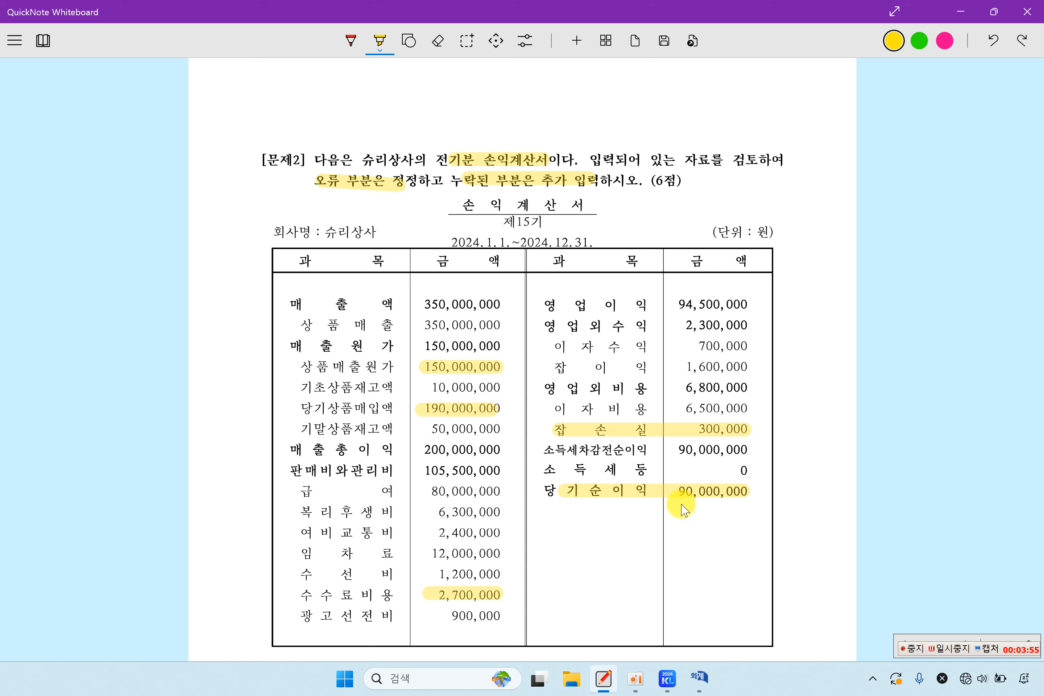
{"action": "scroll", "coordinate": [496, 393], "scroll_direction": "down", "scroll_amount": 10}
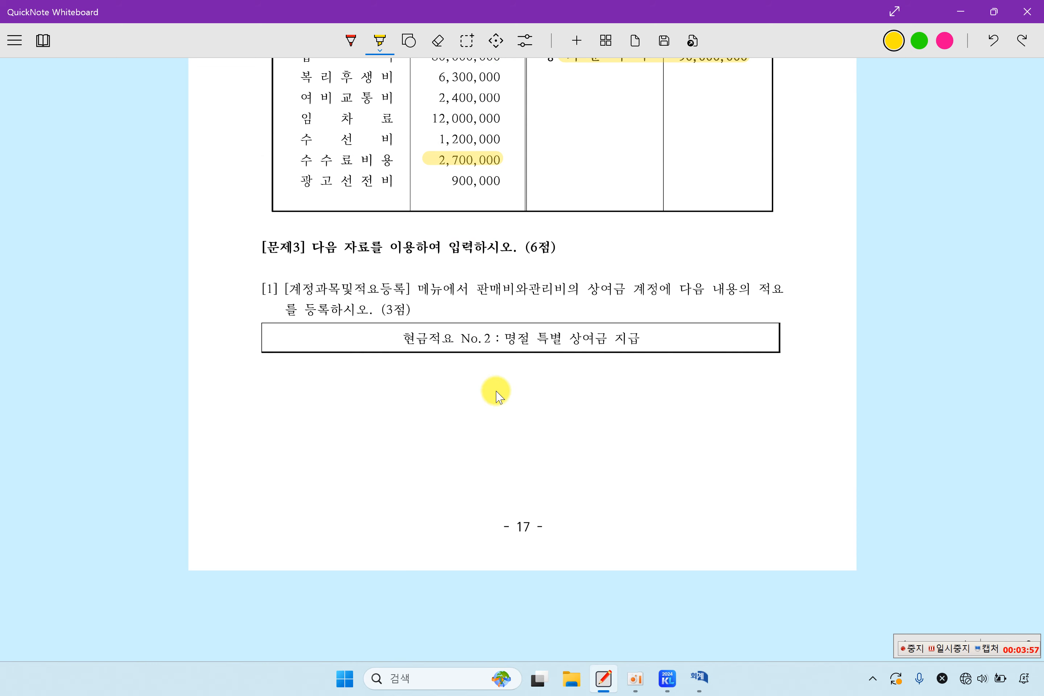
{"action": "scroll", "coordinate": [496, 392], "scroll_direction": "down", "scroll_amount": 2}
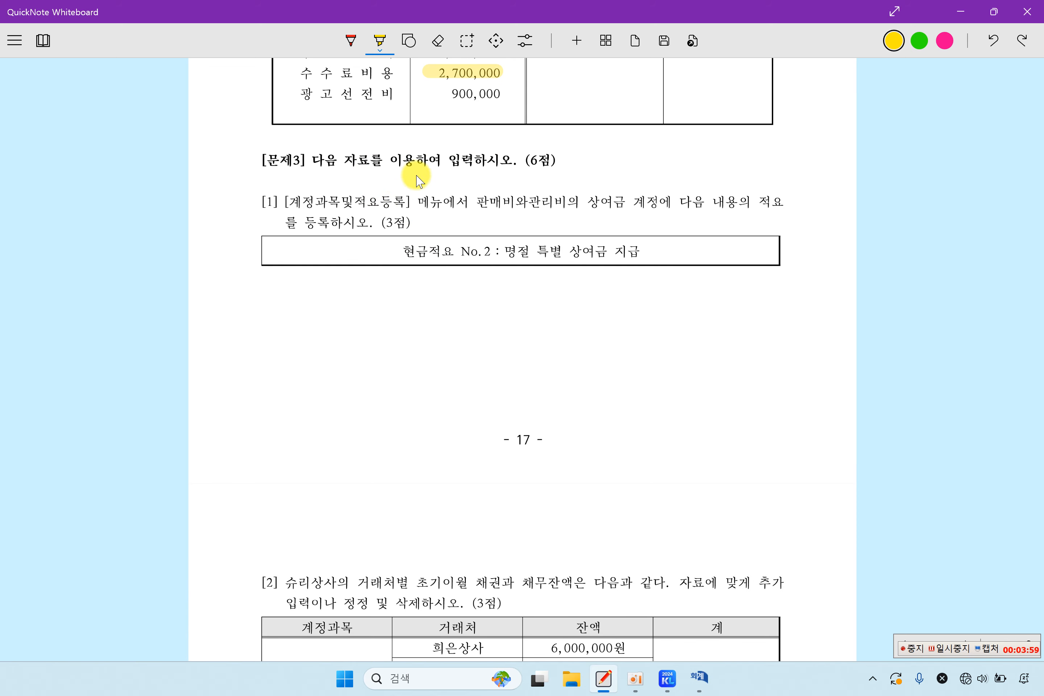
{"action": "left_click_drag", "start_coordinate": [294, 202], "coordinate": [406, 202]}
{"action": "left_click_drag", "start_coordinate": [476, 201], "coordinate": [563, 202]}
{"action": "left_click_drag", "start_coordinate": [582, 201], "coordinate": [613, 205]}
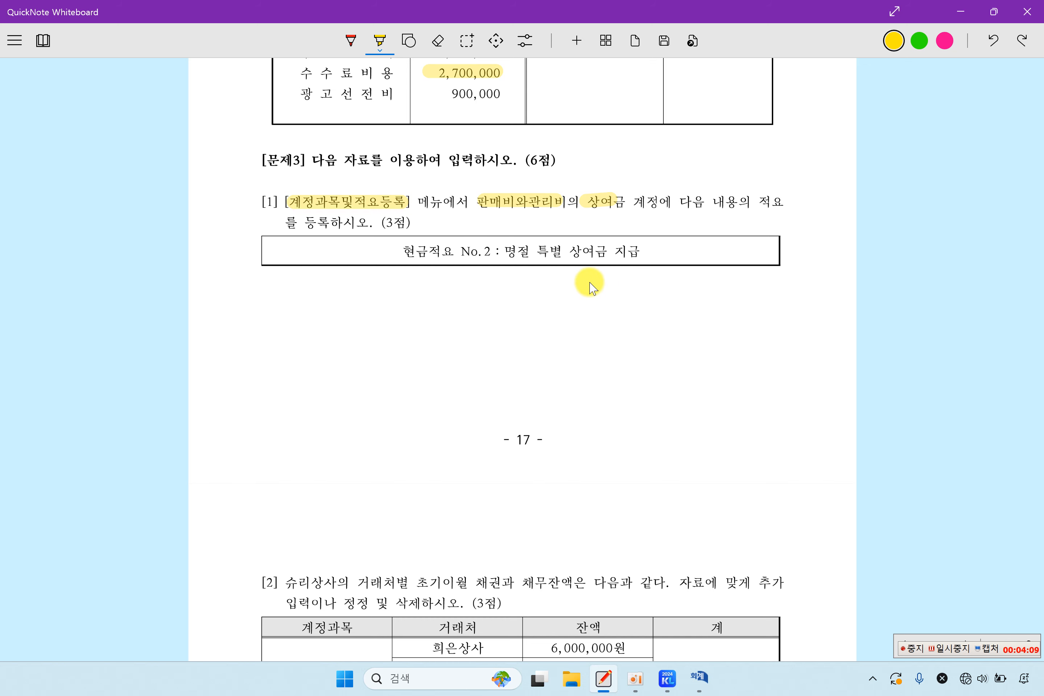
Step: Close 전기분손익계산서 in KcLep and open 계정과목및적요등록
{"action": "left_click", "coordinate": [704, 681]}
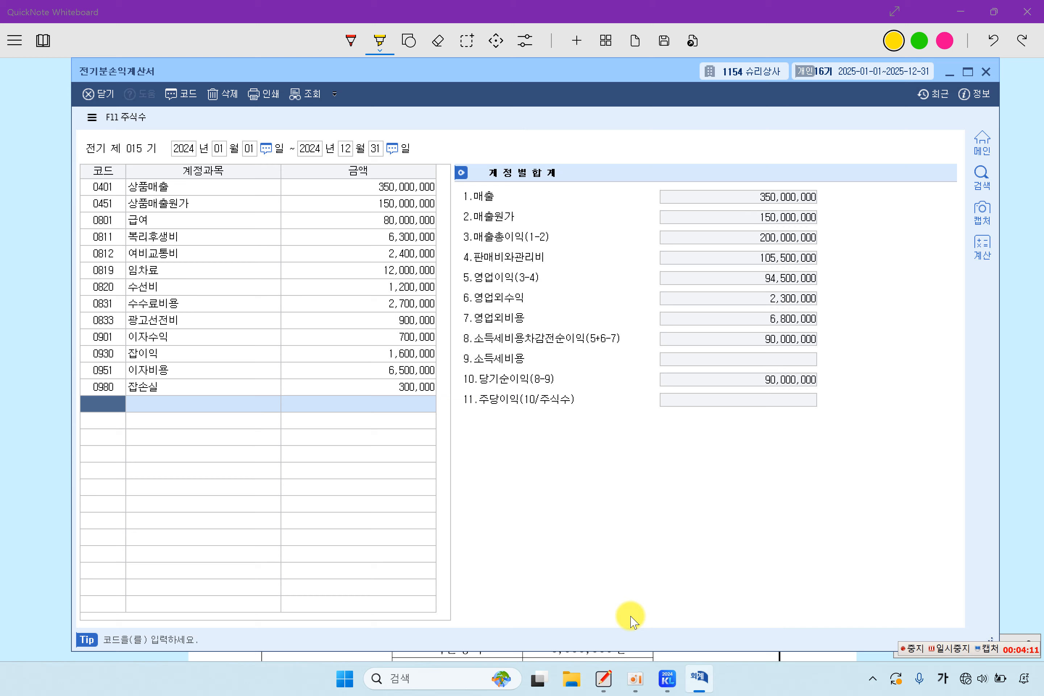
{"action": "left_click", "coordinate": [984, 96]}
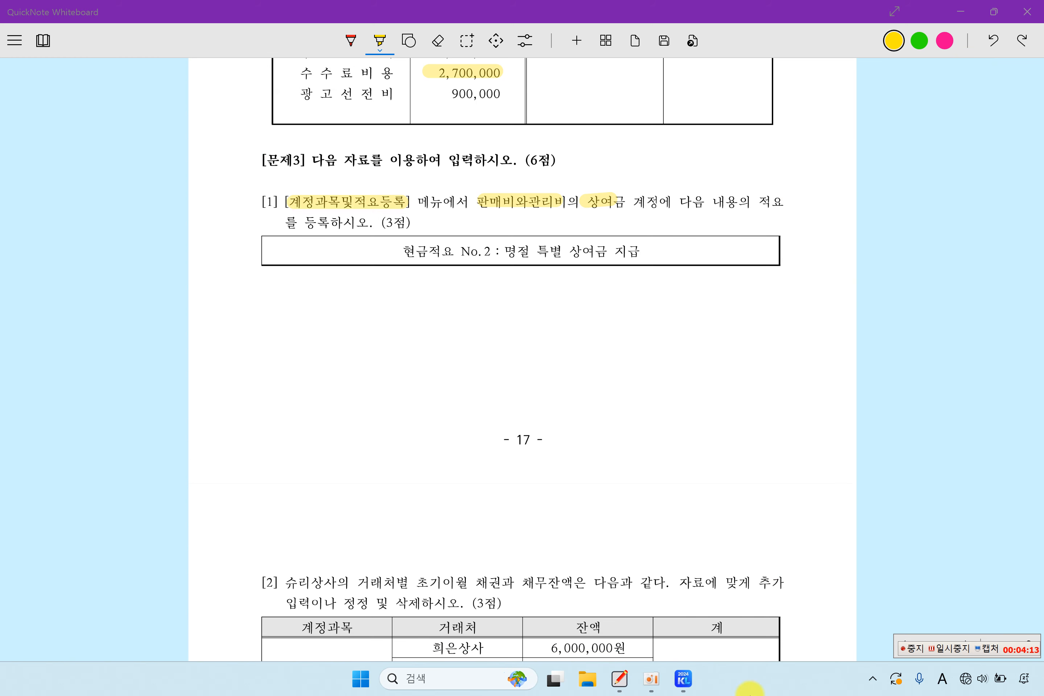
{"action": "left_click", "coordinate": [687, 678]}
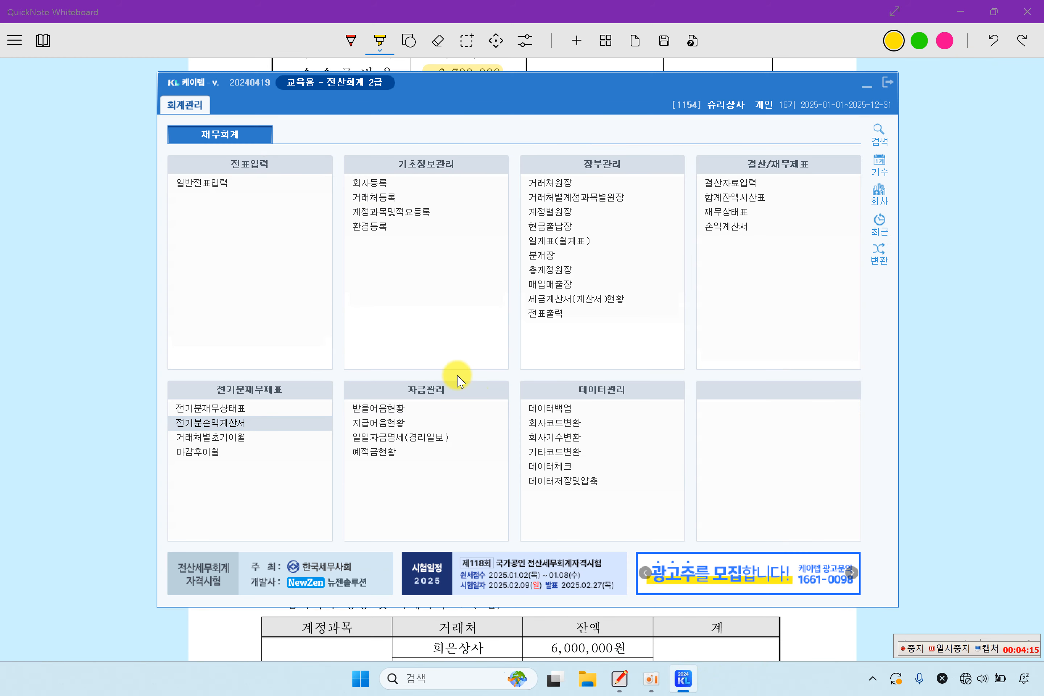
{"action": "left_click", "coordinate": [430, 212]}
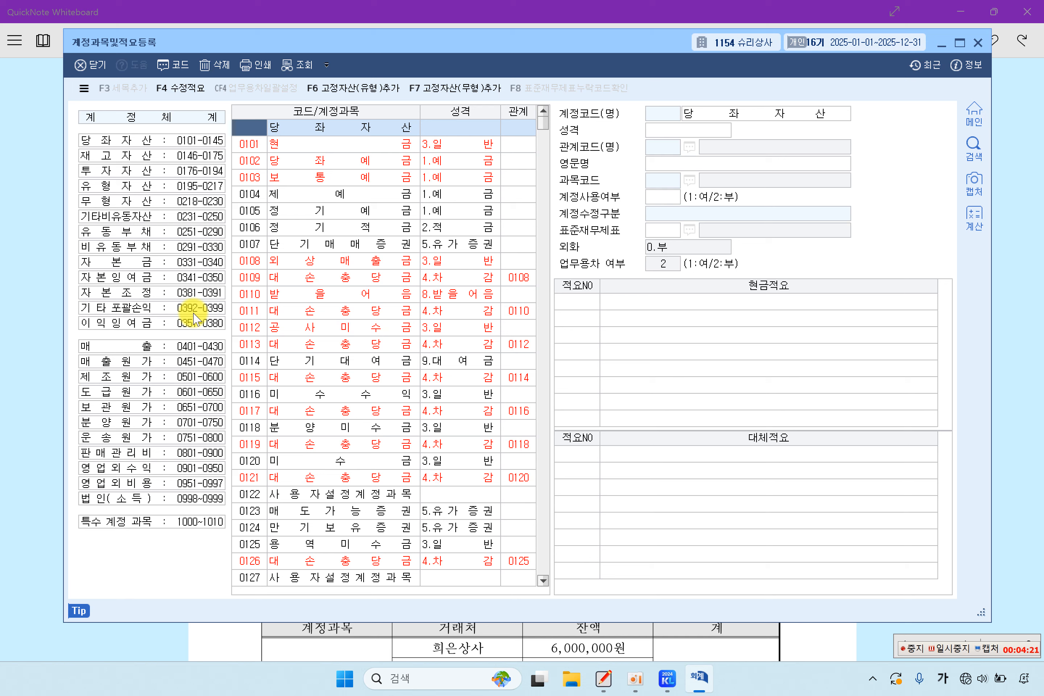
Step: In 계정과목및적요등록, go to the 판매관리비 accounts and select the empty second 현금적요 row of 0803 상여금
{"action": "left_click", "coordinate": [156, 455]}
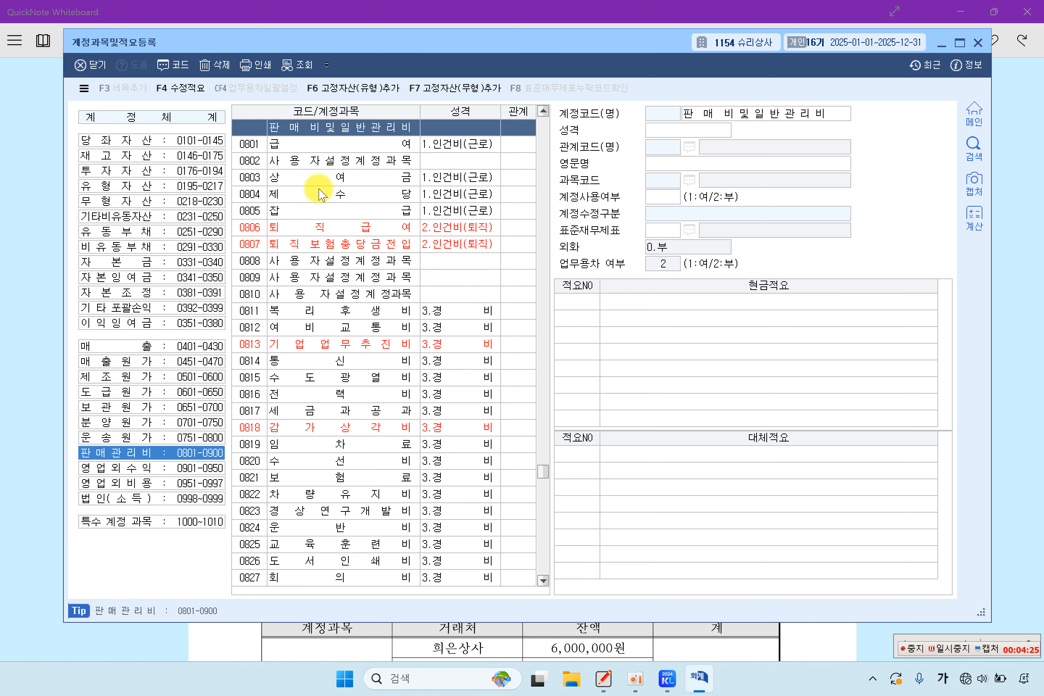
{"action": "left_click", "coordinate": [333, 179]}
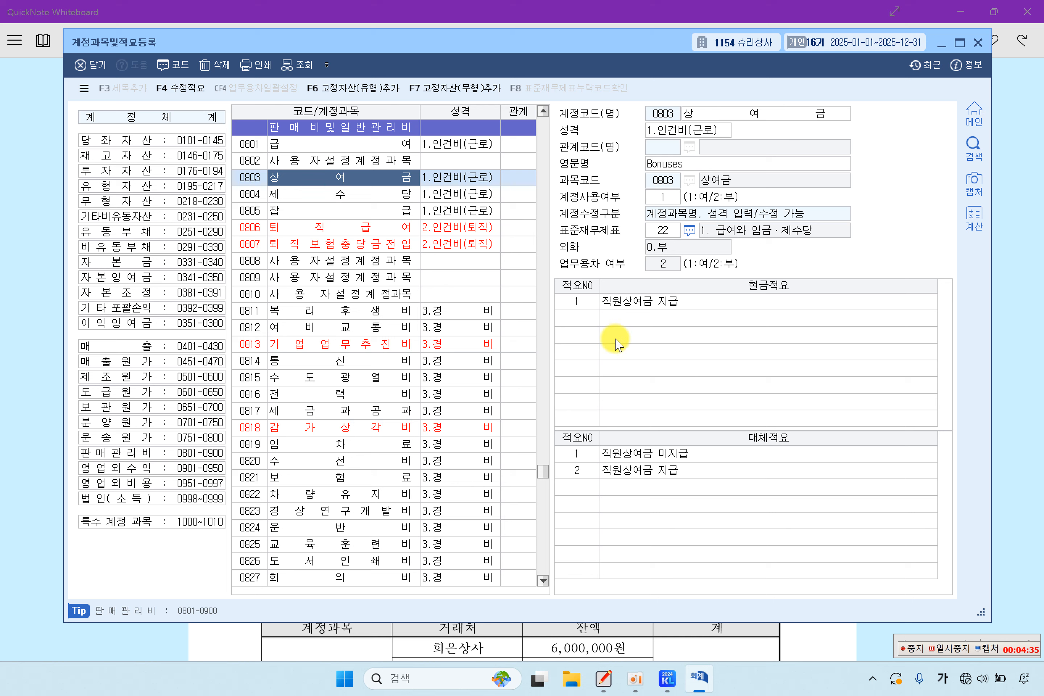
{"action": "left_click", "coordinate": [592, 322]}
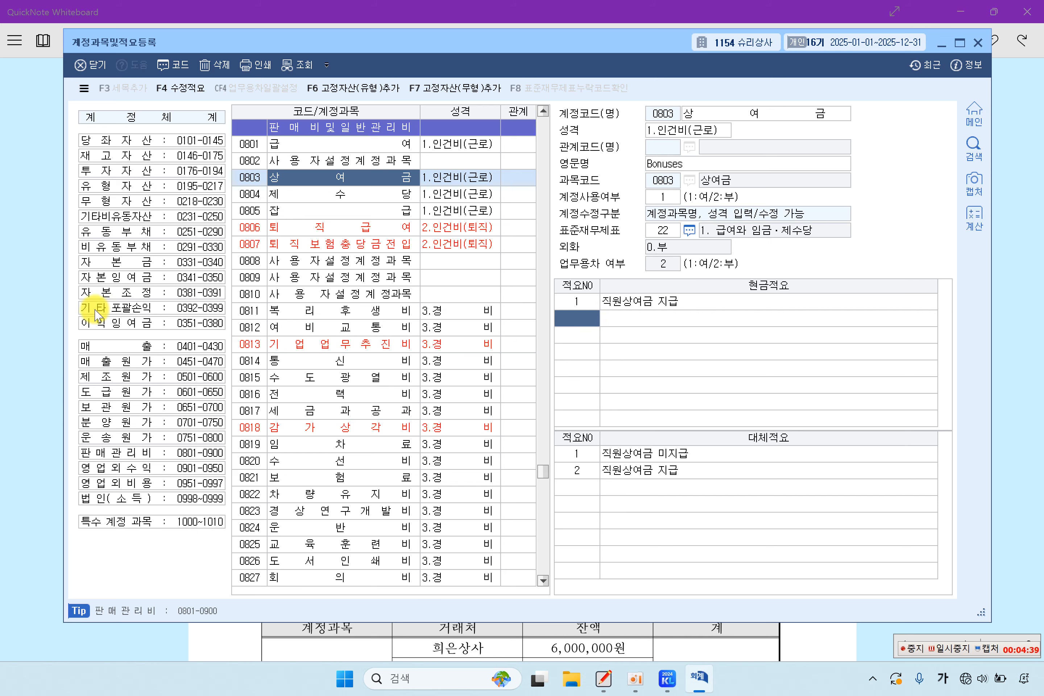
Step: Highlight "No.2 : 명절 특별 상여금 지급" on the whiteboard and register it in KcLep as 현금적요 2 of 상여금
{"action": "left_click", "coordinate": [68, 305]}
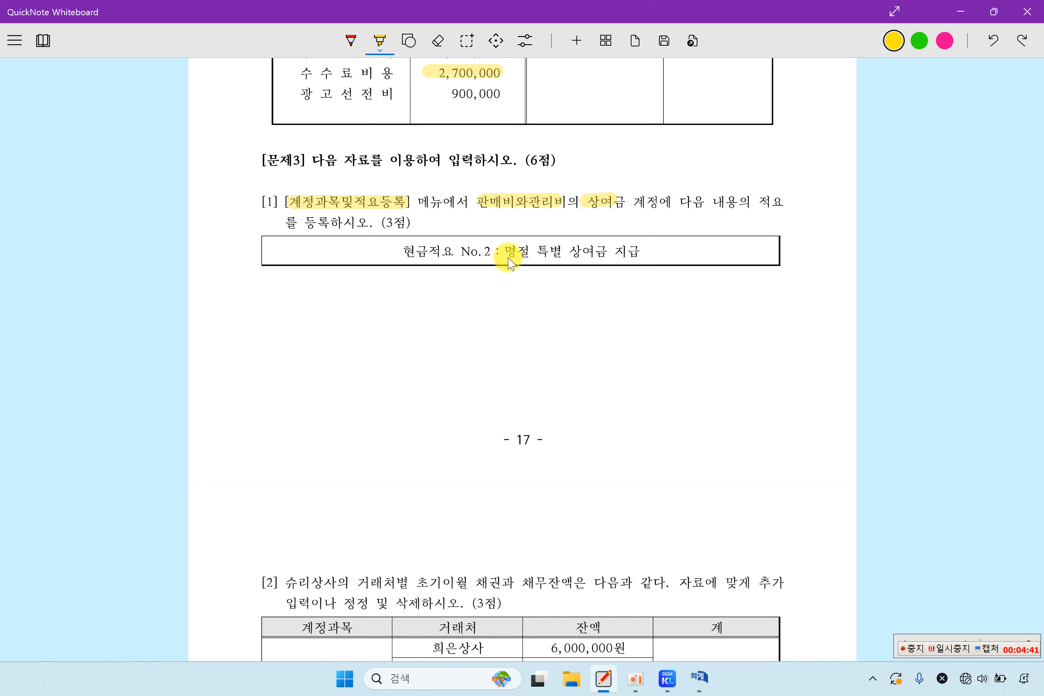
{"action": "left_click_drag", "start_coordinate": [461, 251], "coordinate": [634, 256]}
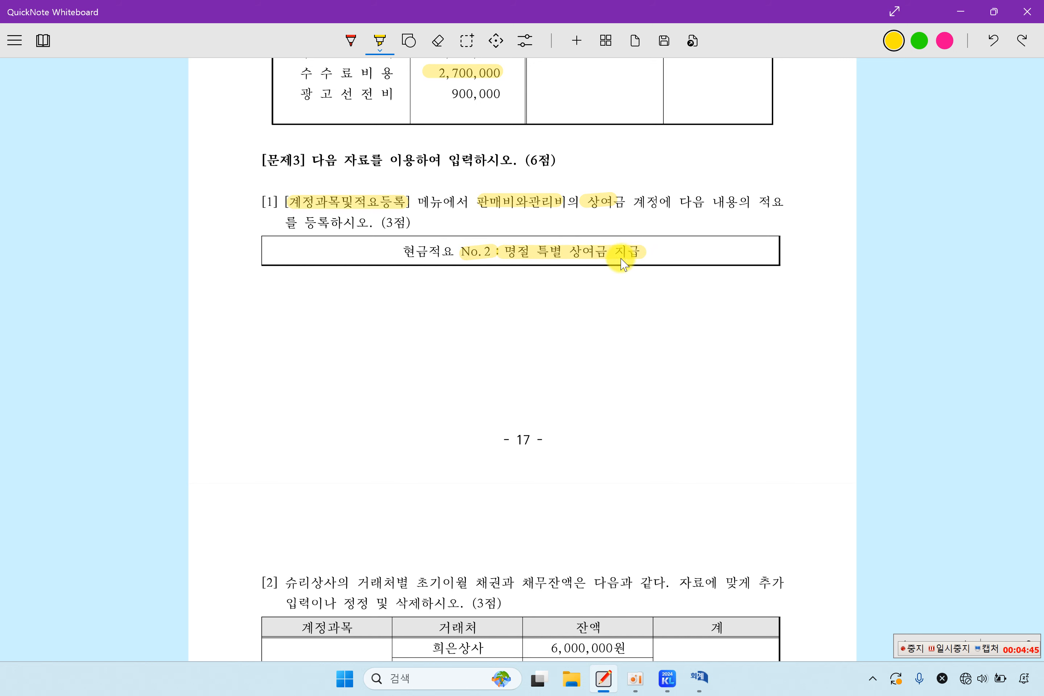
{"action": "left_click", "coordinate": [700, 677]}
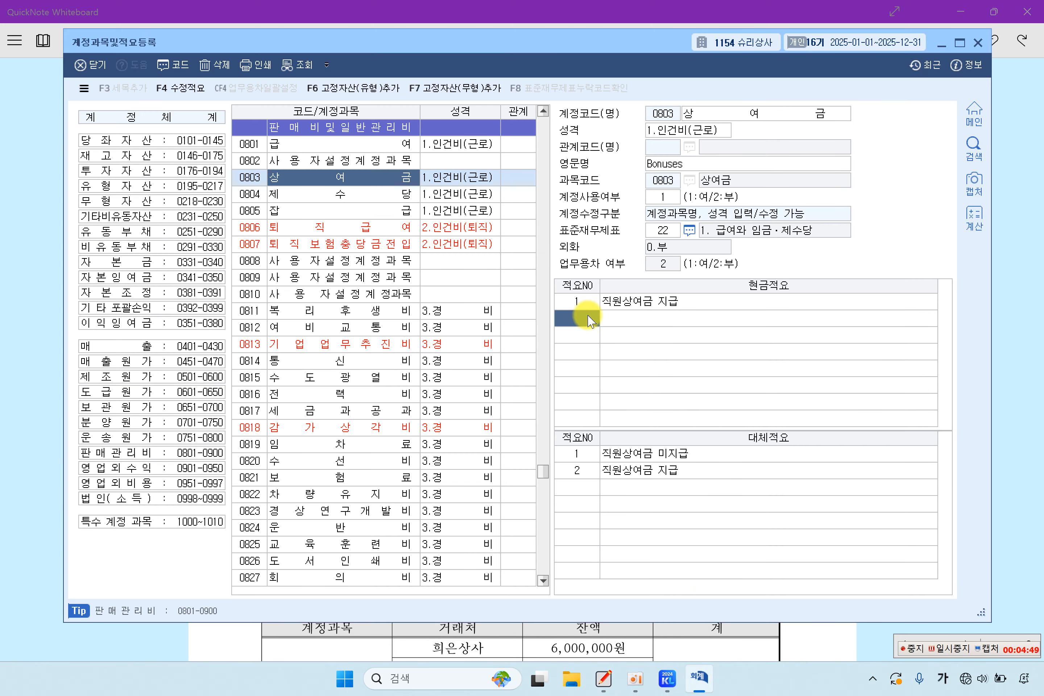
{"action": "type", "text": "2"}
{"action": "key", "text": "Return"}
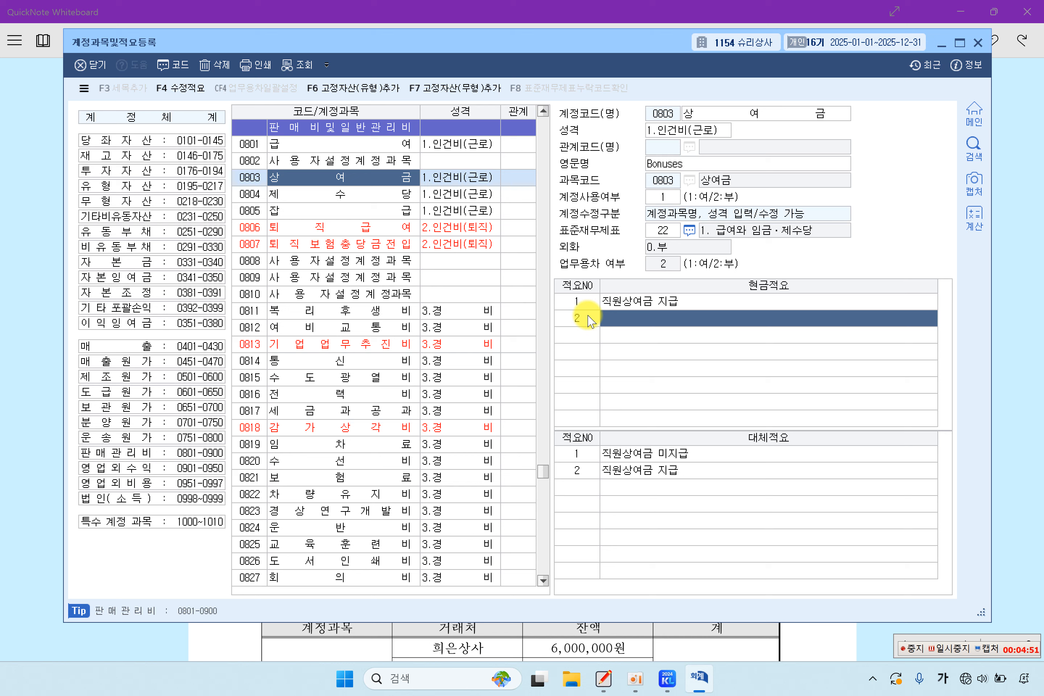
{"action": "left_click", "coordinate": [956, 648]}
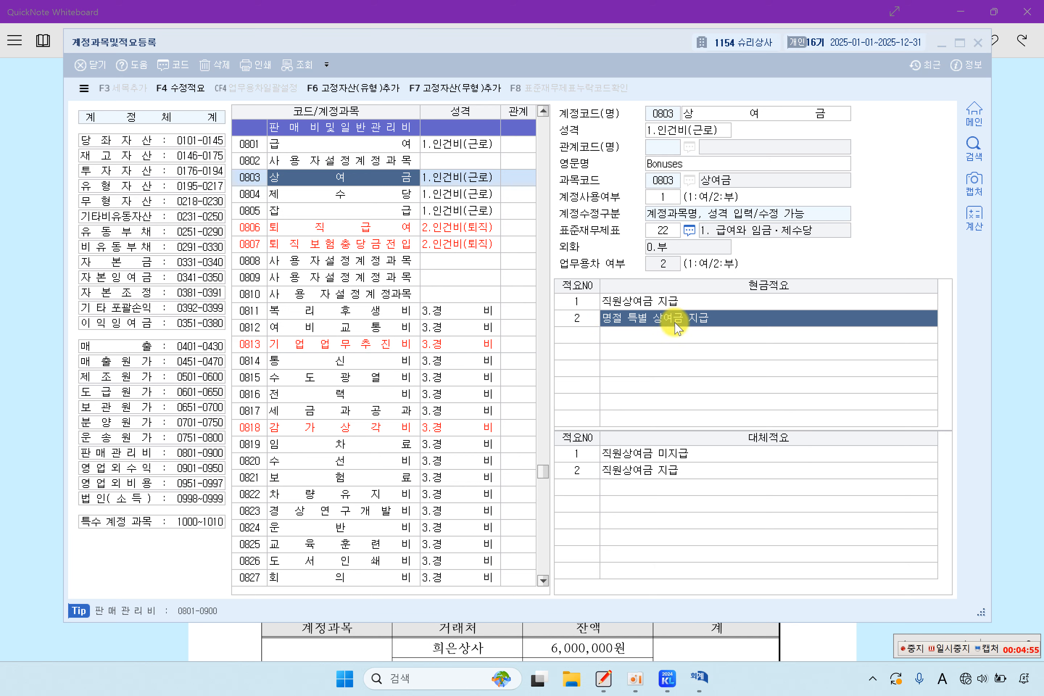
{"action": "left_click", "coordinate": [705, 320]}
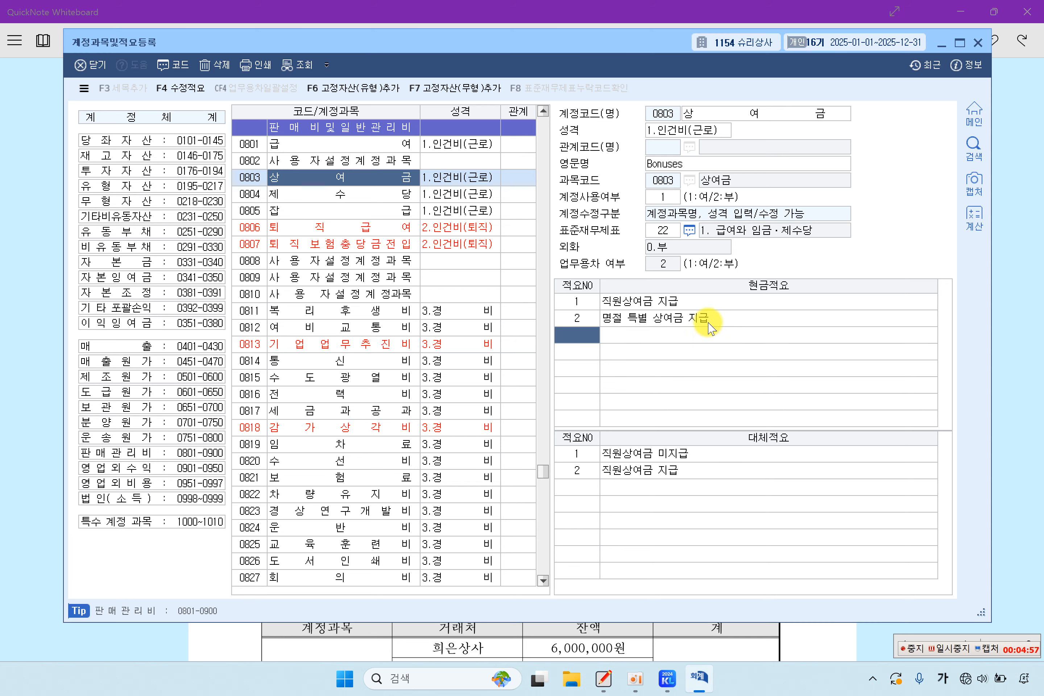
{"action": "left_click", "coordinate": [649, 336]}
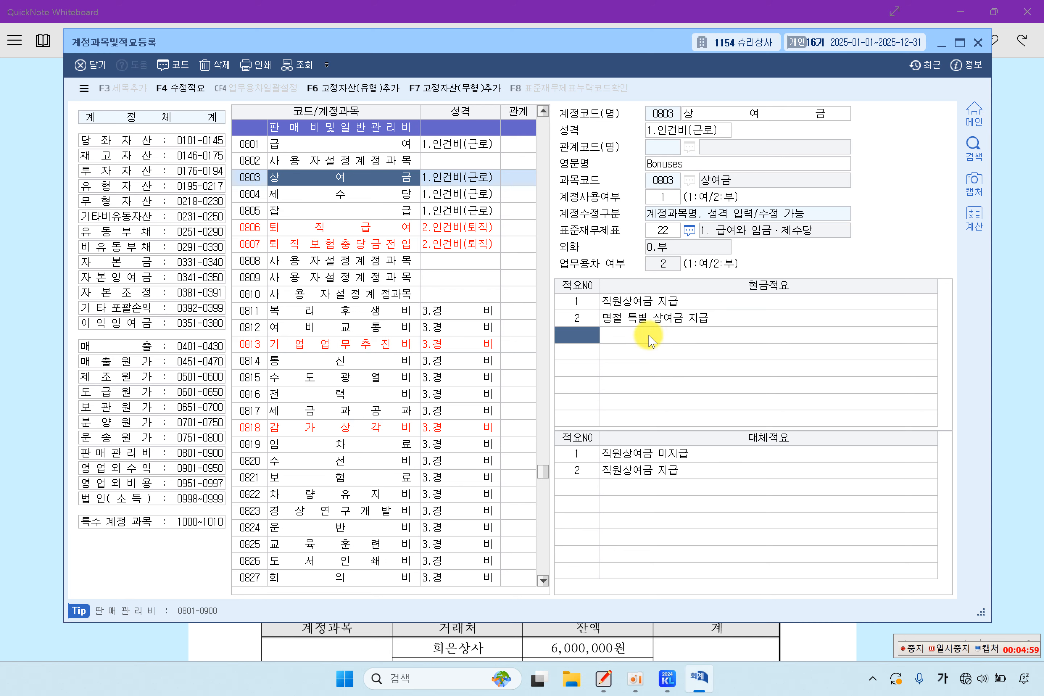
Step: Close 계정과목및적요등록 and highlight 거래처별 초기이월, 채권과 채무, 외상매출금 and 지급어음 in 문제3 [2] on the whiteboard
{"action": "left_click", "coordinate": [978, 43]}
{"action": "scroll", "coordinate": [600, 368], "scroll_direction": "down", "scroll_amount": 8}
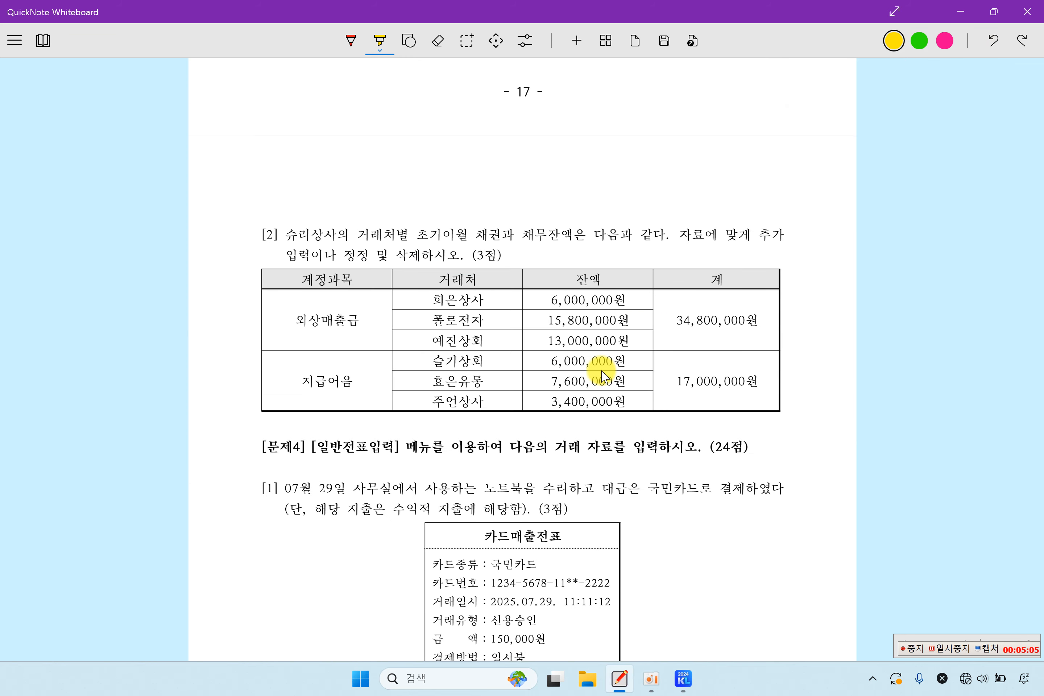
{"action": "scroll", "coordinate": [604, 378], "scroll_direction": "down", "scroll_amount": 2}
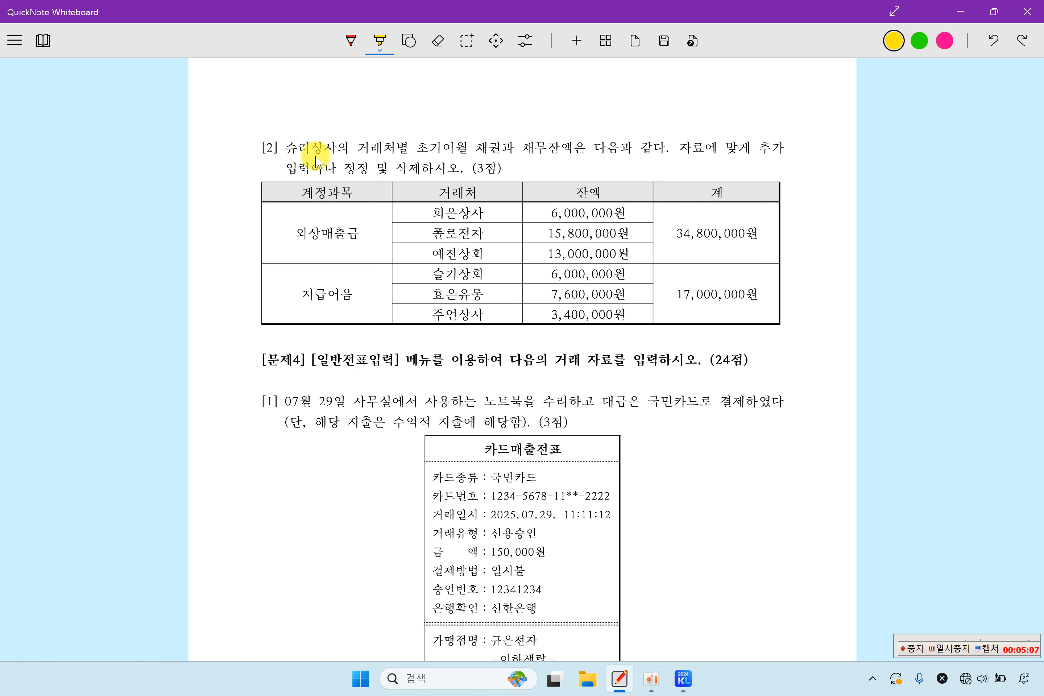
{"action": "left_click_drag", "start_coordinate": [359, 151], "coordinate": [543, 149]}
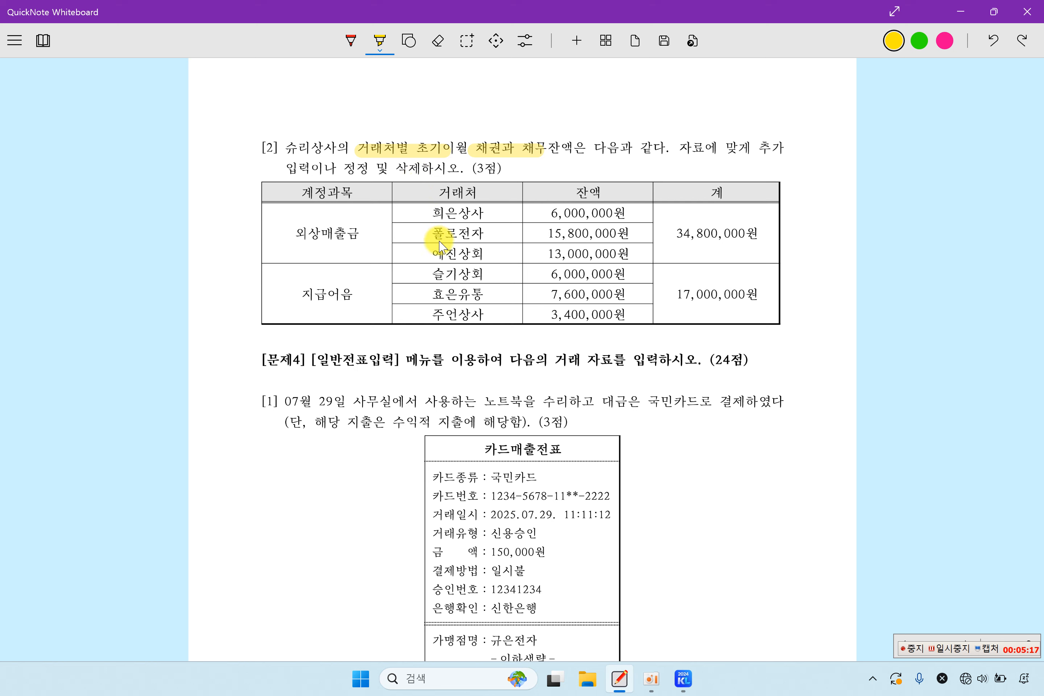
{"action": "left_click_drag", "start_coordinate": [291, 234], "coordinate": [359, 235]}
{"action": "left_click_drag", "start_coordinate": [302, 297], "coordinate": [385, 299]}
Step: Switch to KcLep, open 거래처별초기이월 and select the 외상매출금 account
{"action": "left_click", "coordinate": [682, 679]}
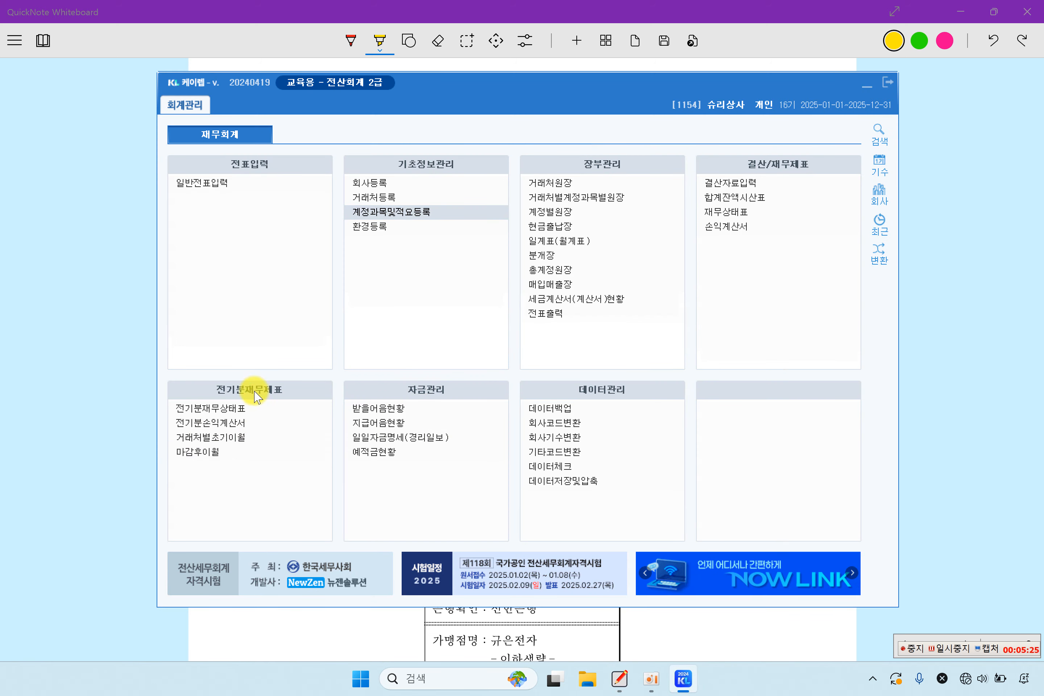
{"action": "left_click", "coordinate": [234, 439]}
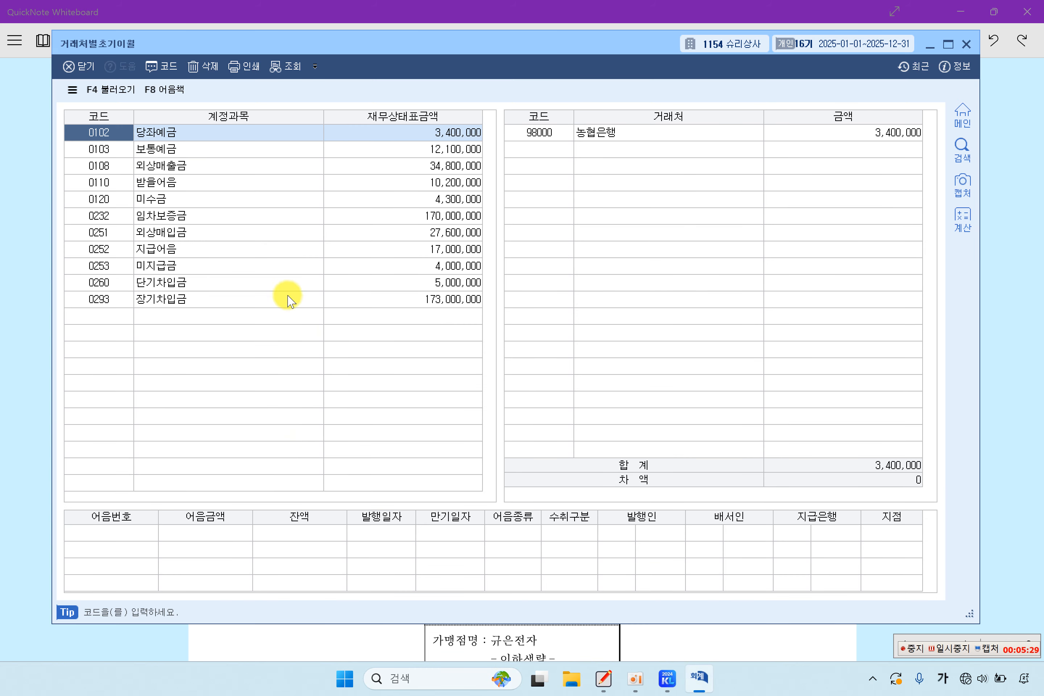
{"action": "left_click", "coordinate": [191, 167]}
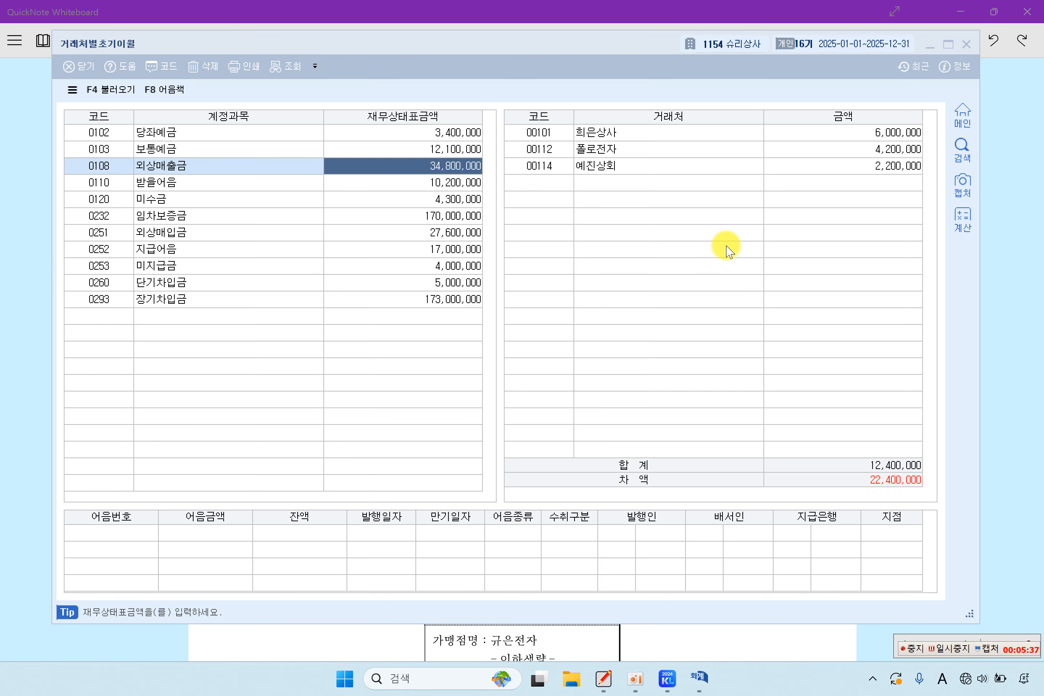
Step: Under 외상매출금, set the opening balance of 폴로전자 to 15,800,000 and of 예진상회 to 13,000,000
{"action": "left_click", "coordinate": [651, 151]}
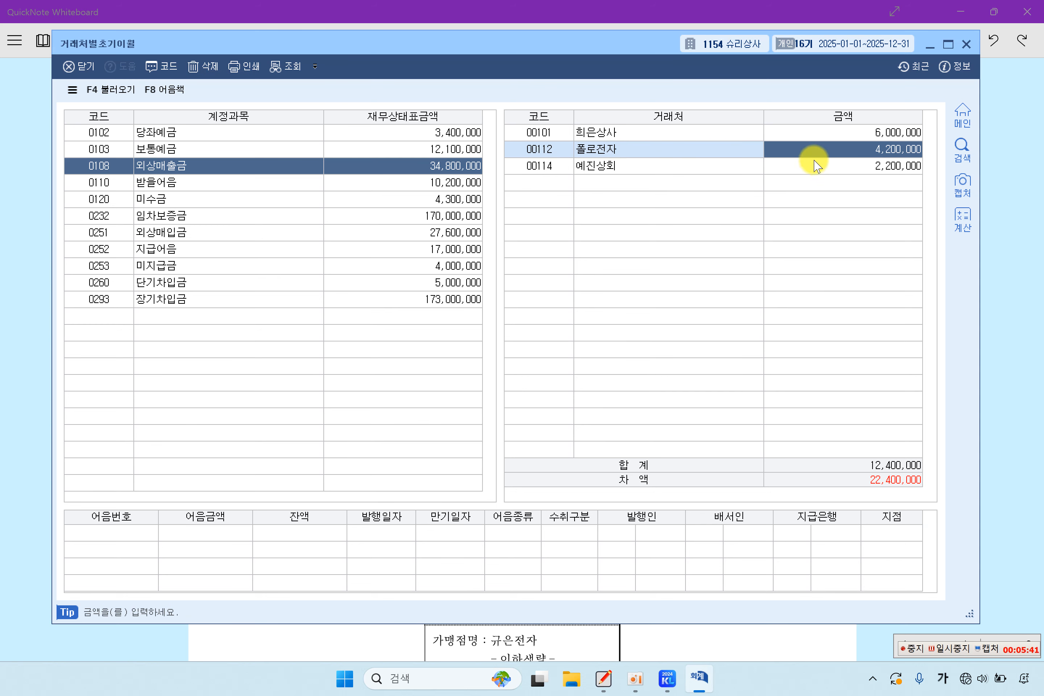
{"action": "left_click", "coordinate": [836, 140]}
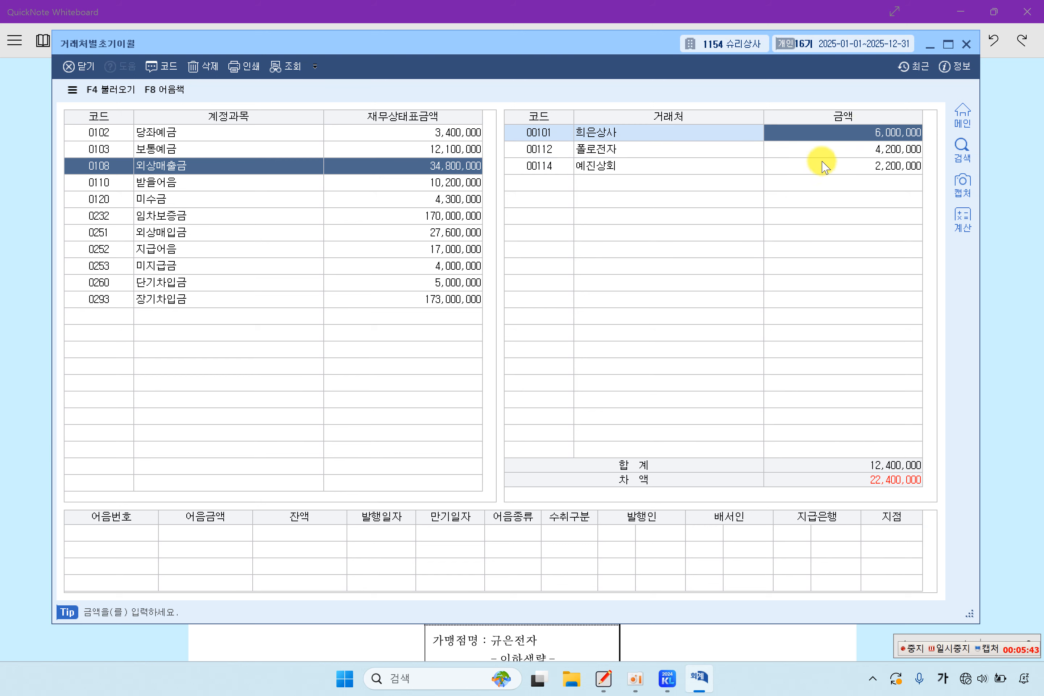
{"action": "left_click", "coordinate": [802, 166]}
{"action": "left_click", "coordinate": [814, 154]}
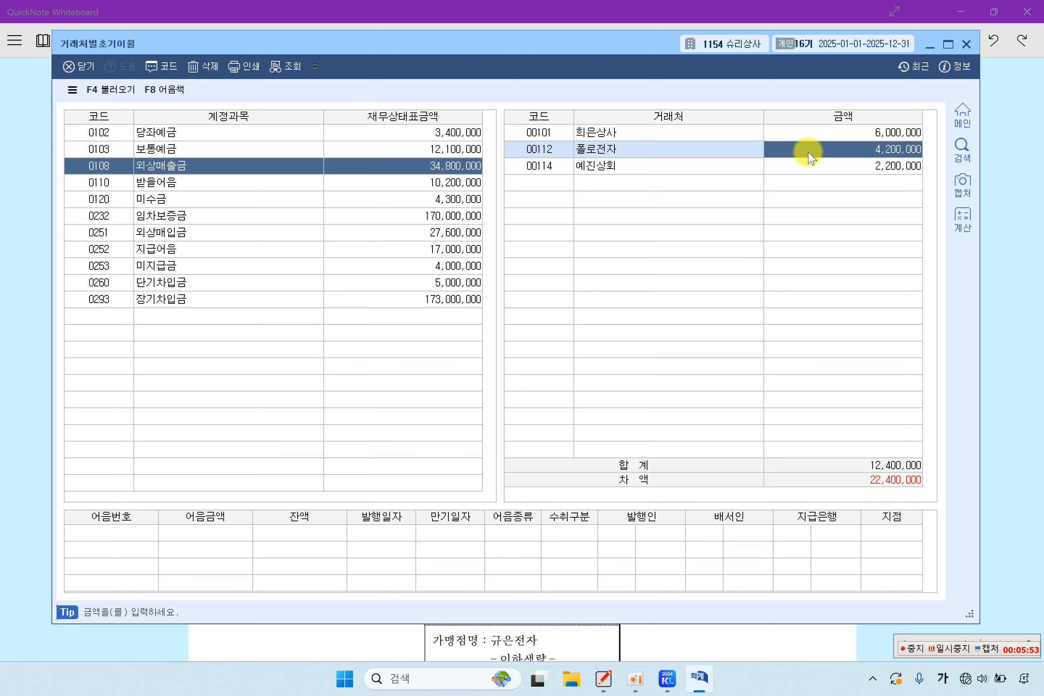
{"action": "type", "text": "15"}
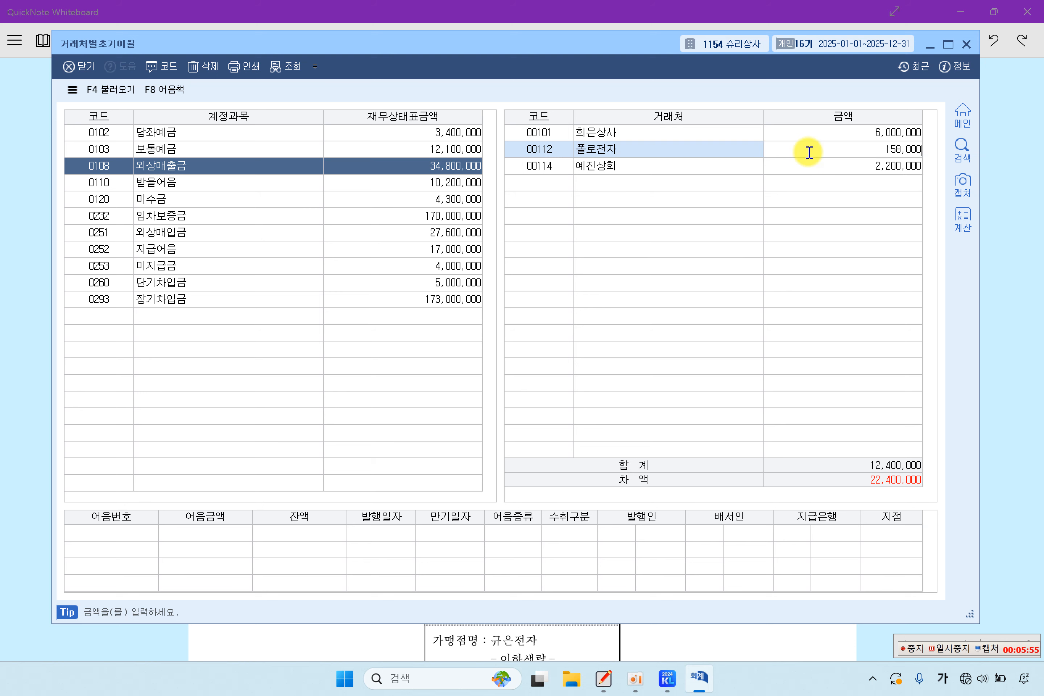
{"action": "key", "text": "Return"}
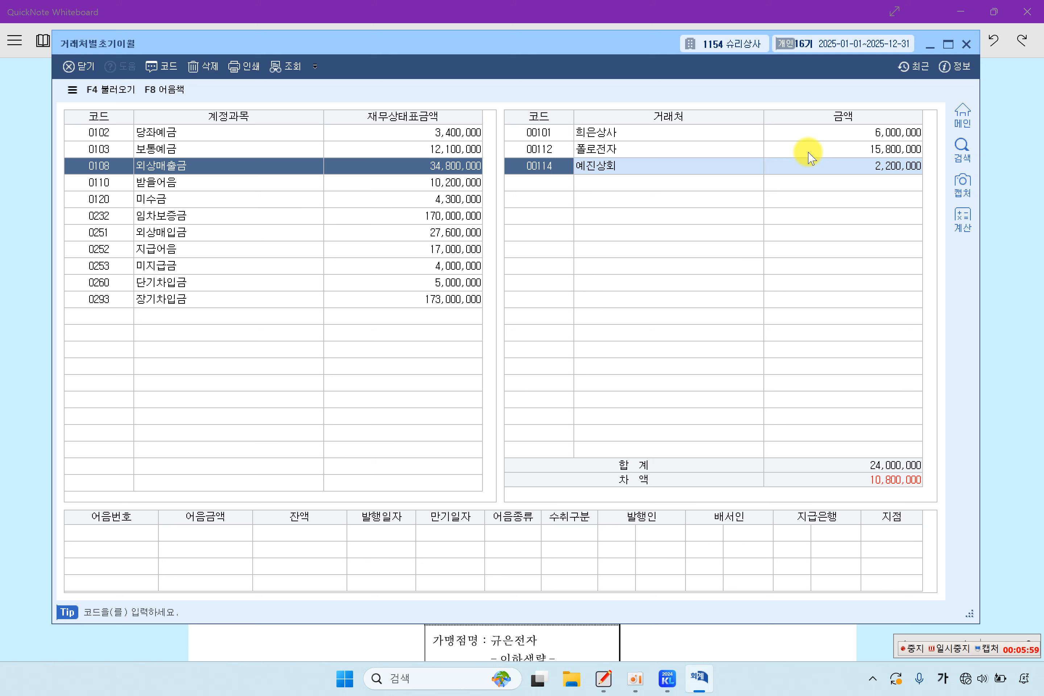
{"action": "left_click", "coordinate": [860, 169]}
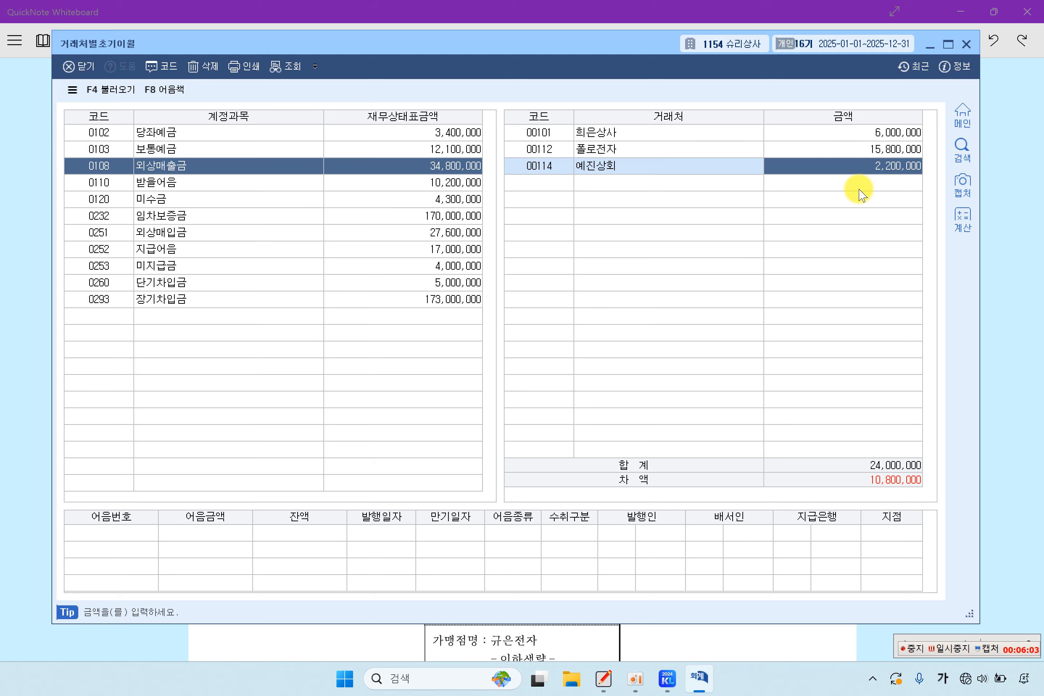
{"action": "type", "text": "13"}
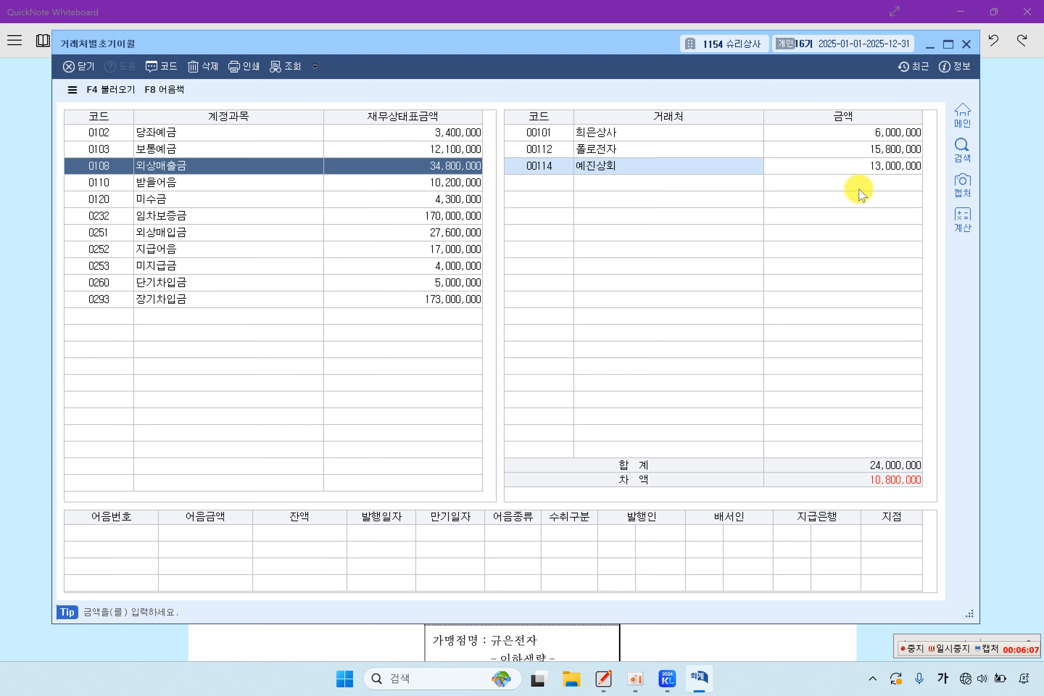
{"action": "key", "text": "Return"}
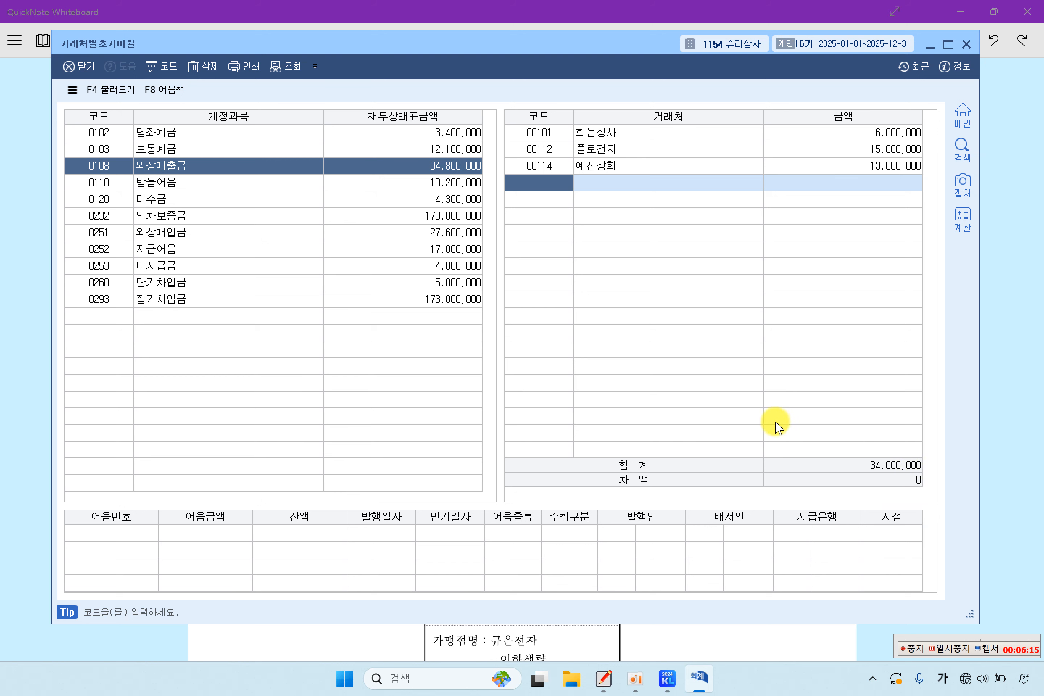
Step: Under 지급어음, add customer 00108 주언상사 with an opening balance of 3,400,000
{"action": "left_click", "coordinate": [125, 252]}
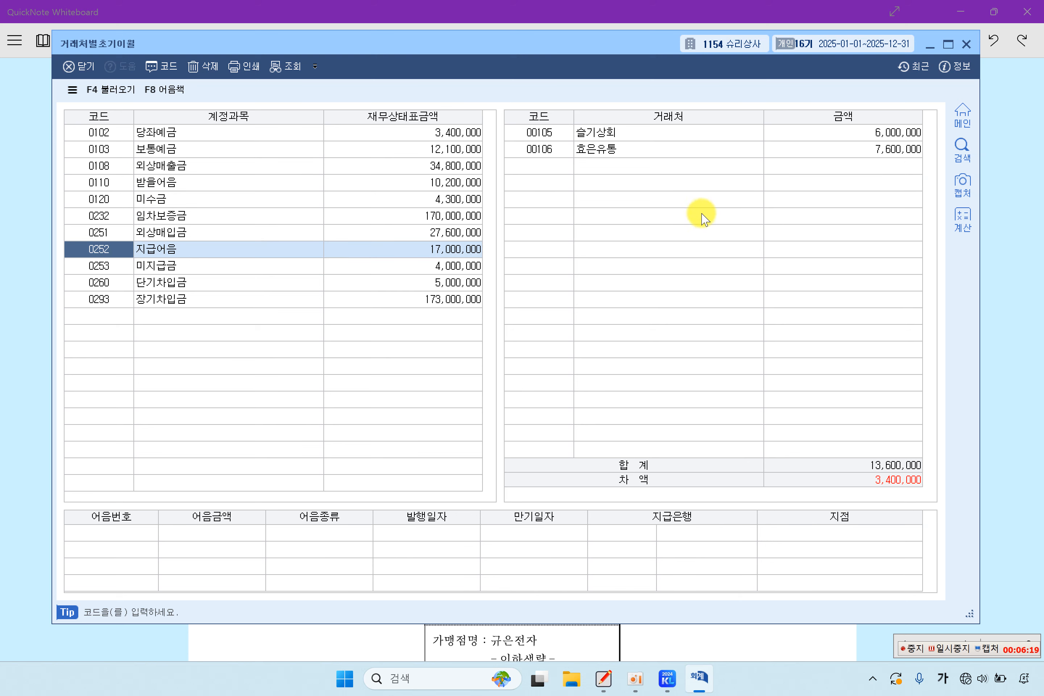
{"action": "left_click", "coordinate": [820, 134]}
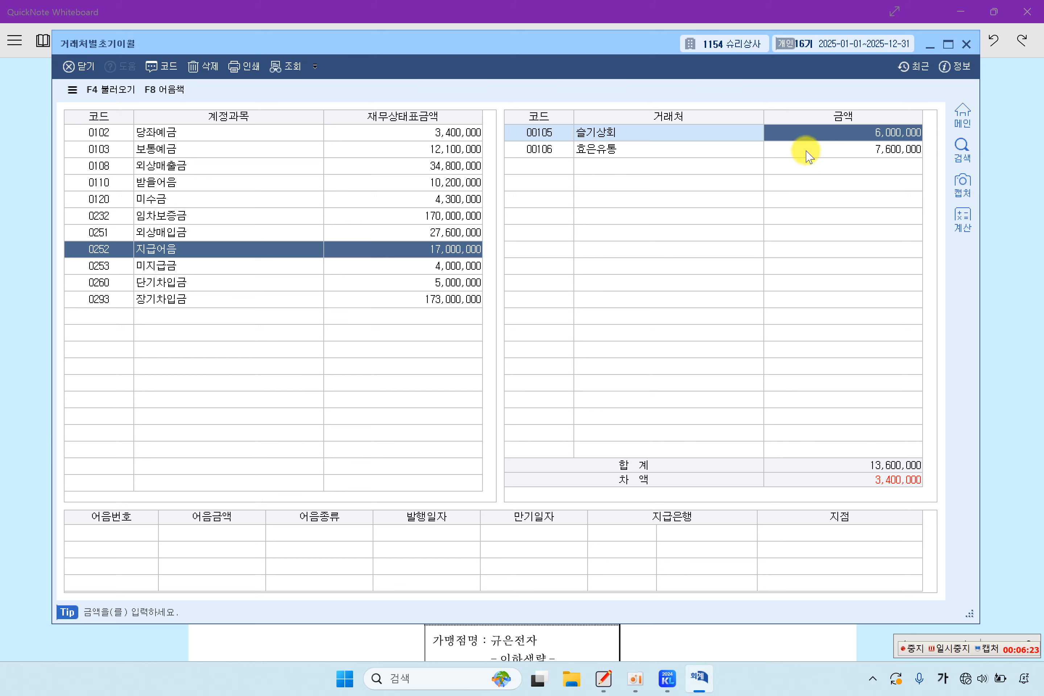
{"action": "left_click", "coordinate": [559, 150]}
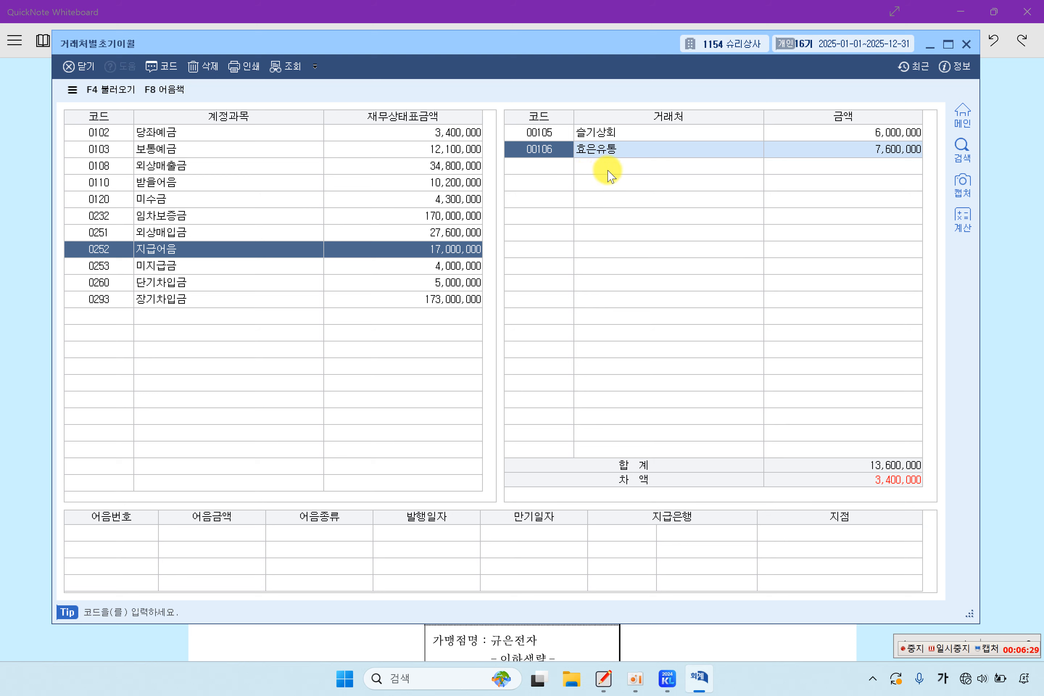
{"action": "left_click", "coordinate": [794, 152]}
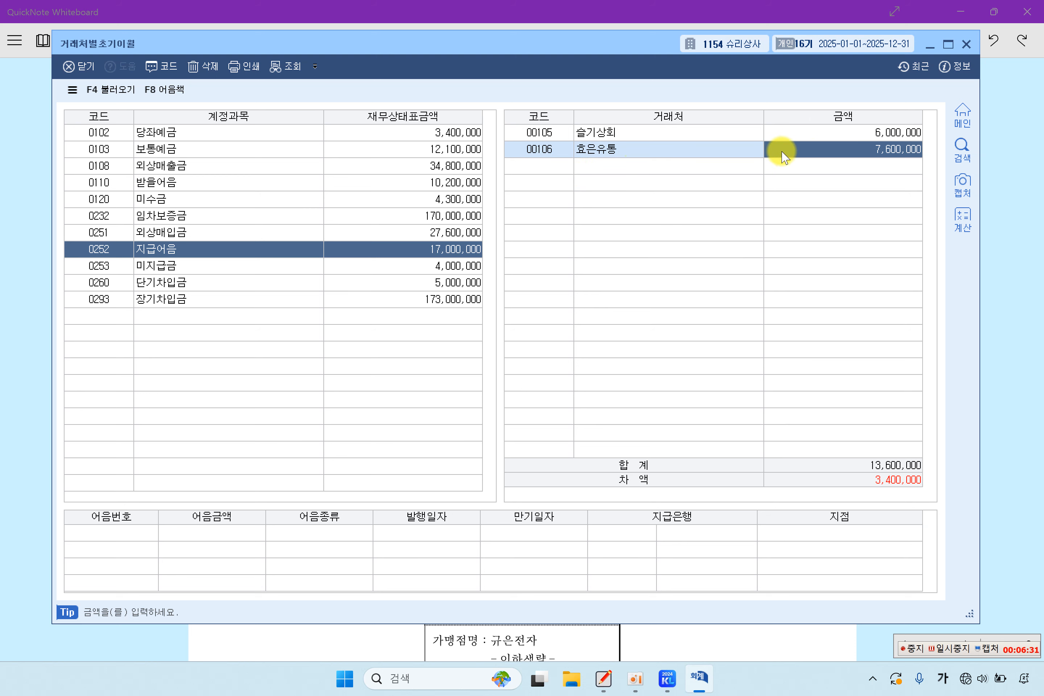
{"action": "left_click", "coordinate": [541, 172]}
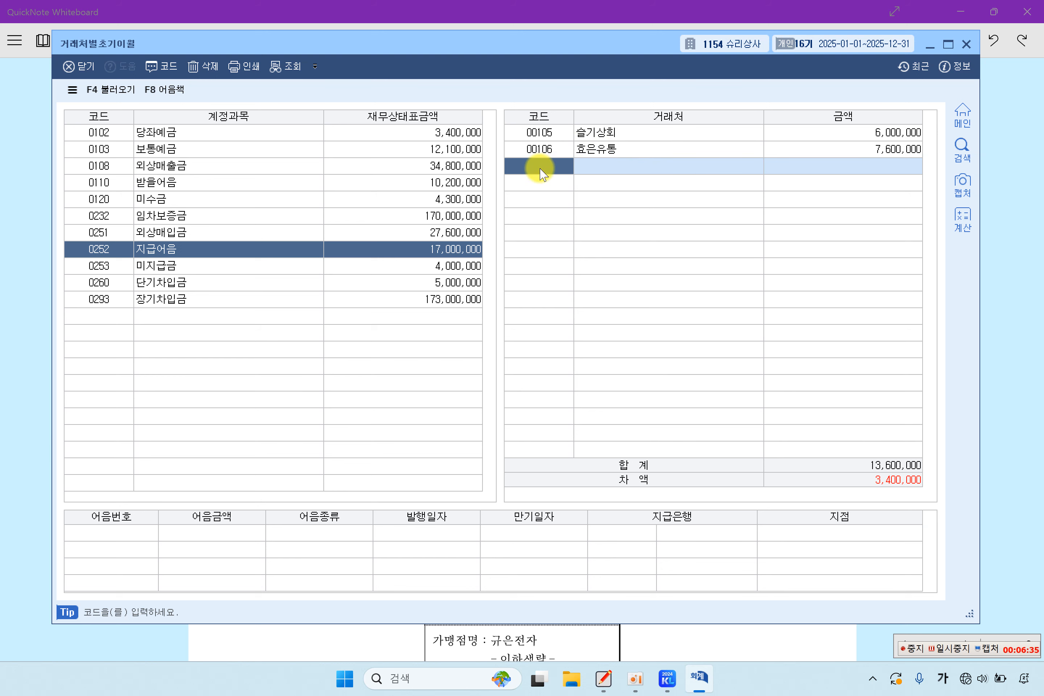
{"action": "key", "text": "F2"}
{"action": "type", "text": "주언"}
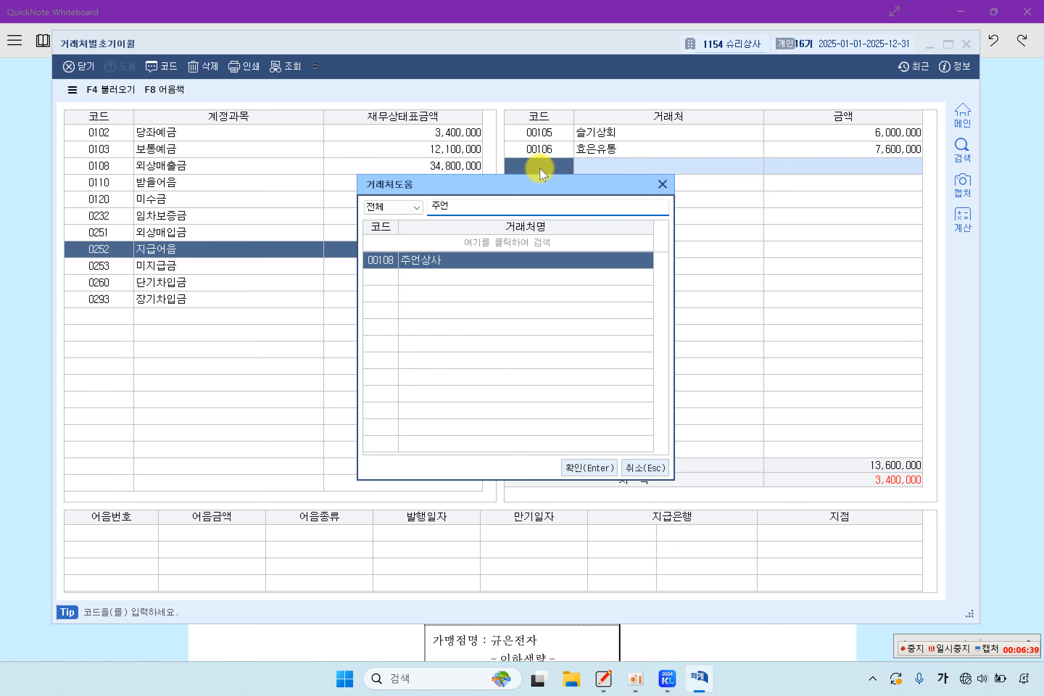
{"action": "key", "text": "Return"}
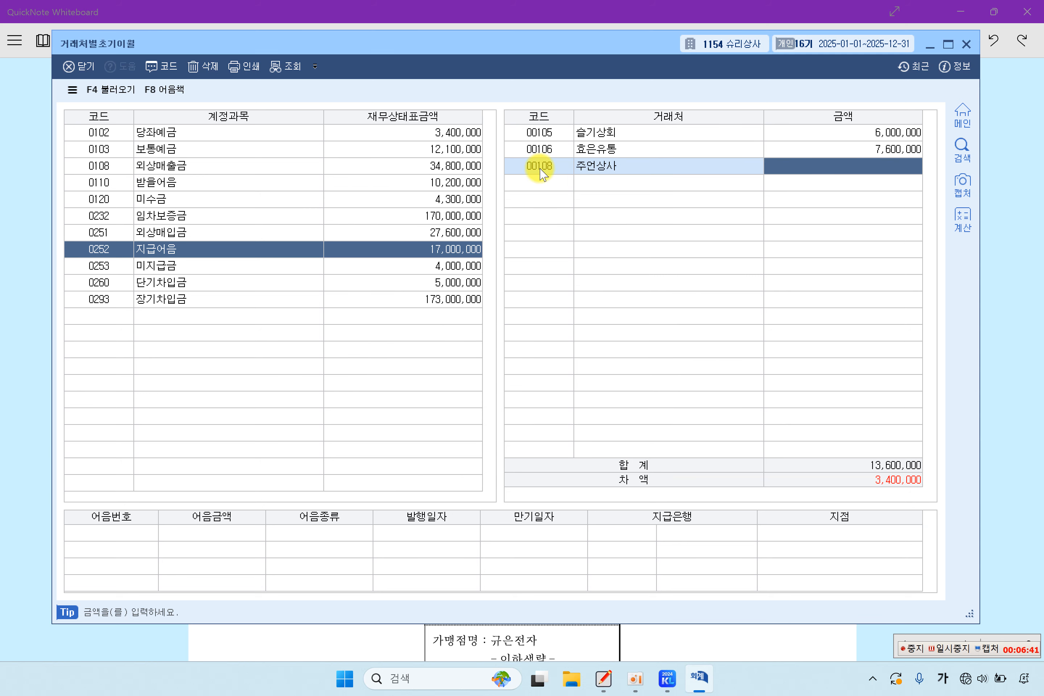
{"action": "type", "text": "340,000"}
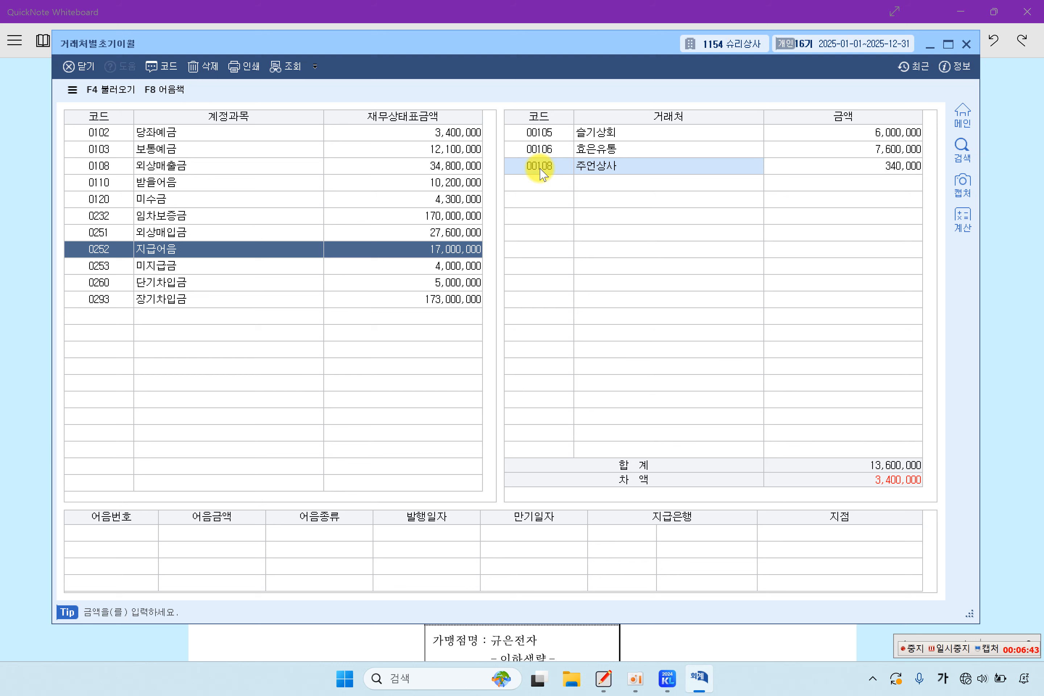
{"action": "key", "text": "Return"}
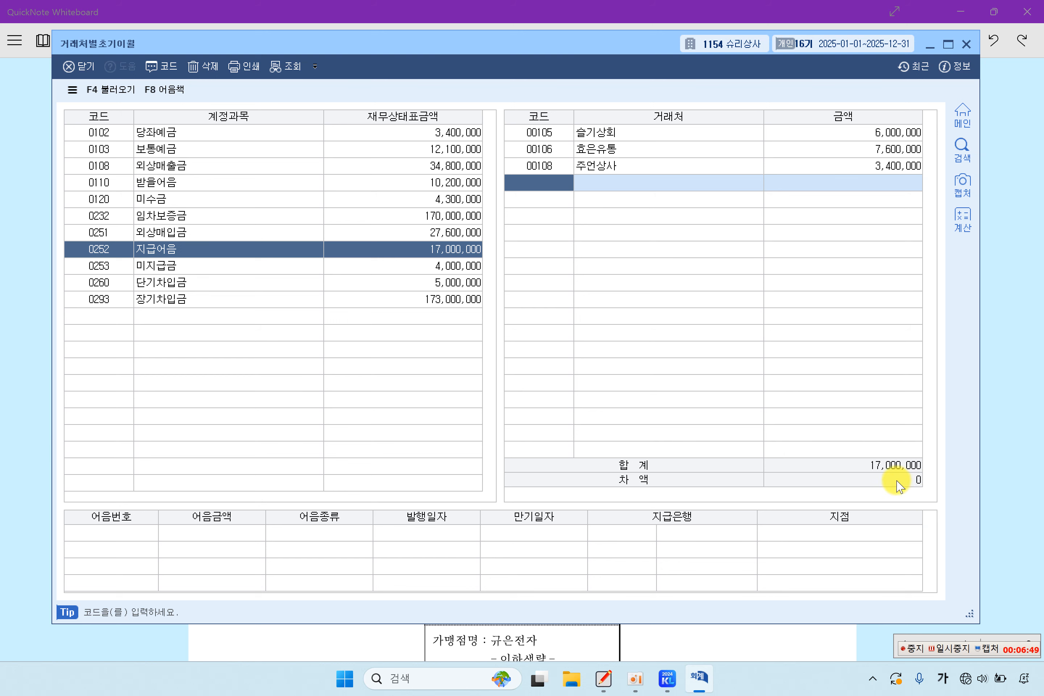
{"action": "left_click", "coordinate": [231, 250]}
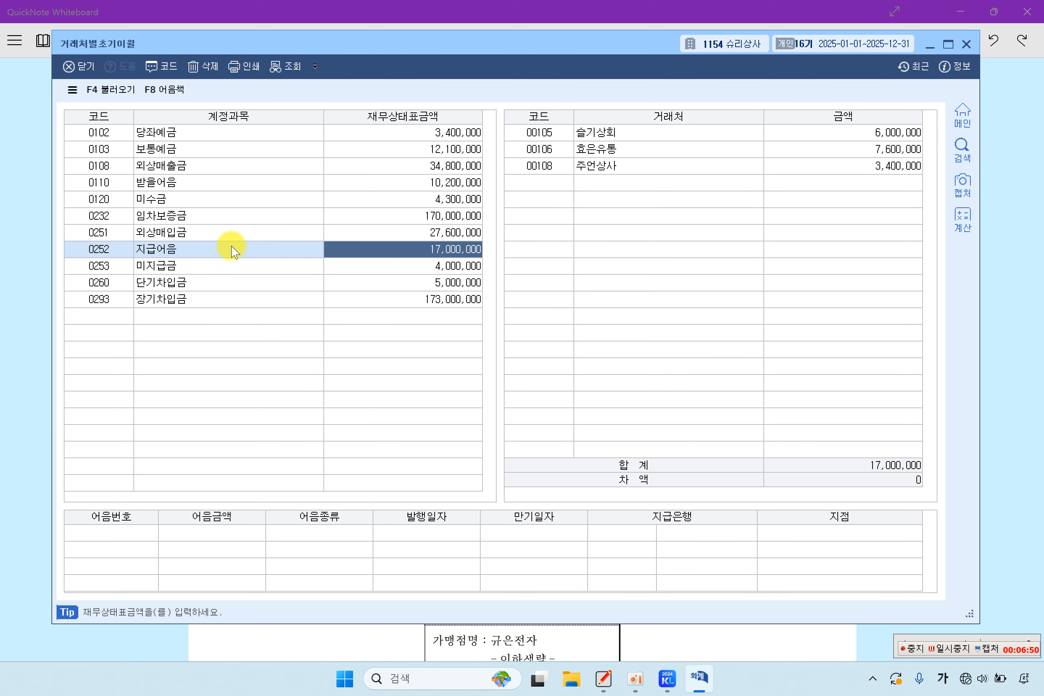
{"action": "left_click", "coordinate": [320, 265]}
{"action": "left_click", "coordinate": [317, 256]}
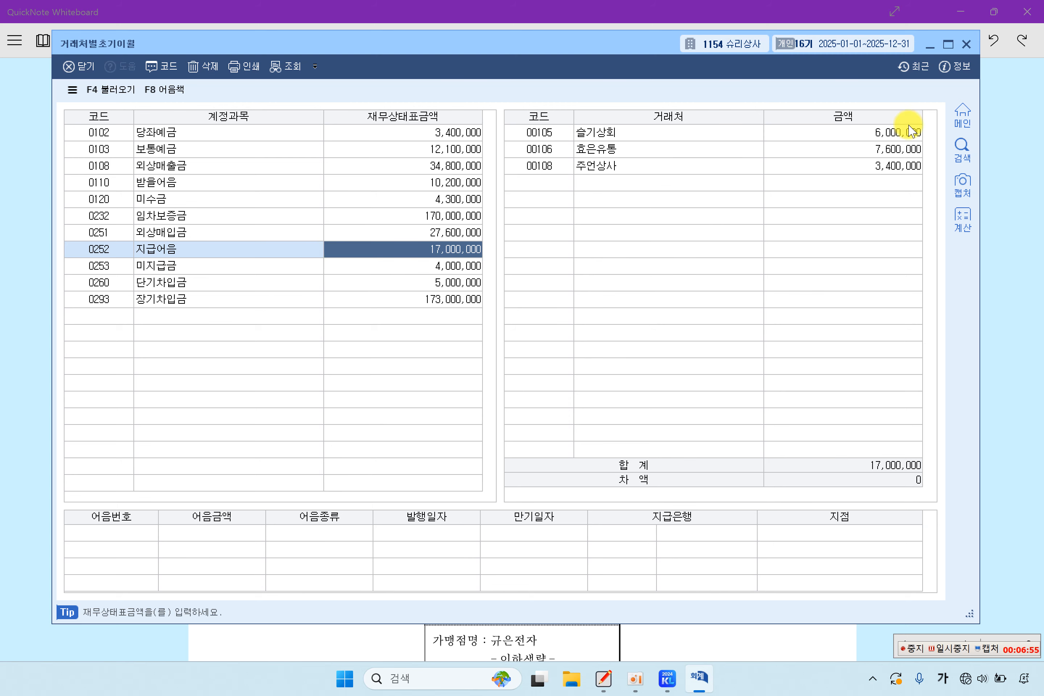
Step: Close 거래처별초기이월 and highlight 24점, 국민카드로 결제 and 수익적 지출 in 문제4 [1] on the whiteboard
{"action": "left_click", "coordinate": [966, 44]}
{"action": "left_click", "coordinate": [962, 258]}
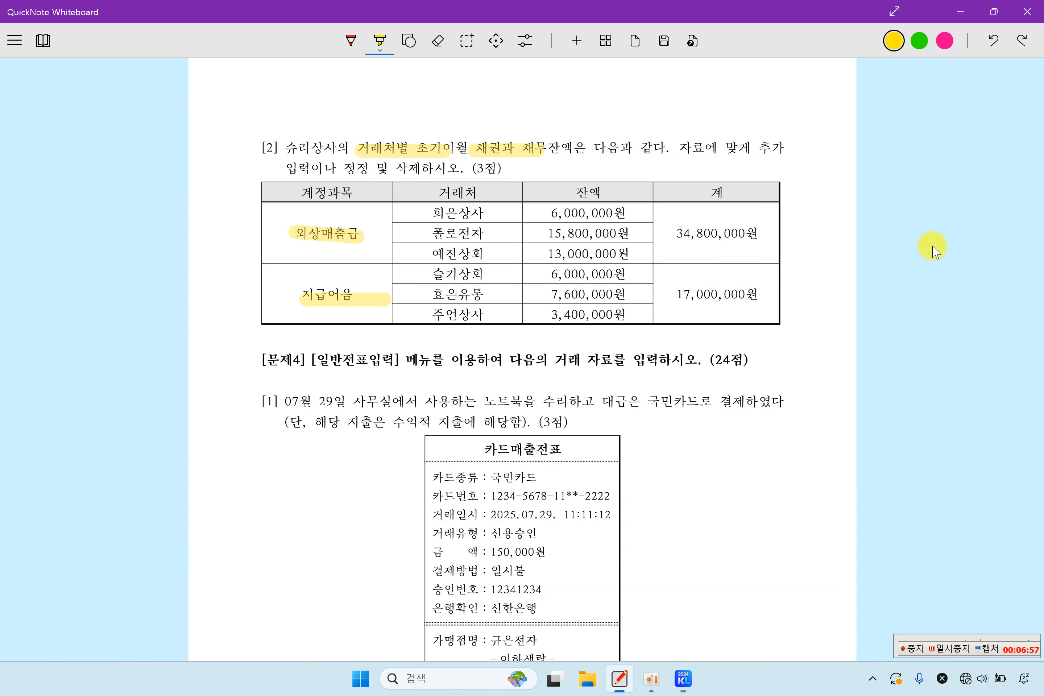
{"action": "scroll", "coordinate": [724, 310], "scroll_direction": "down", "scroll_amount": 5}
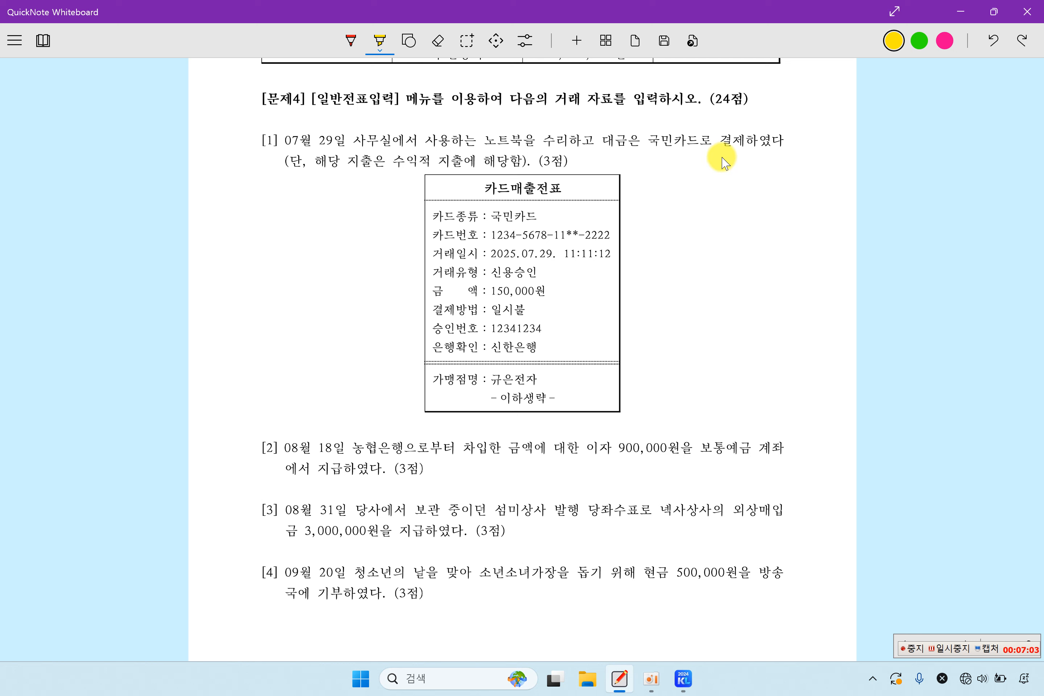
{"action": "left_click_drag", "start_coordinate": [711, 99], "coordinate": [746, 99]}
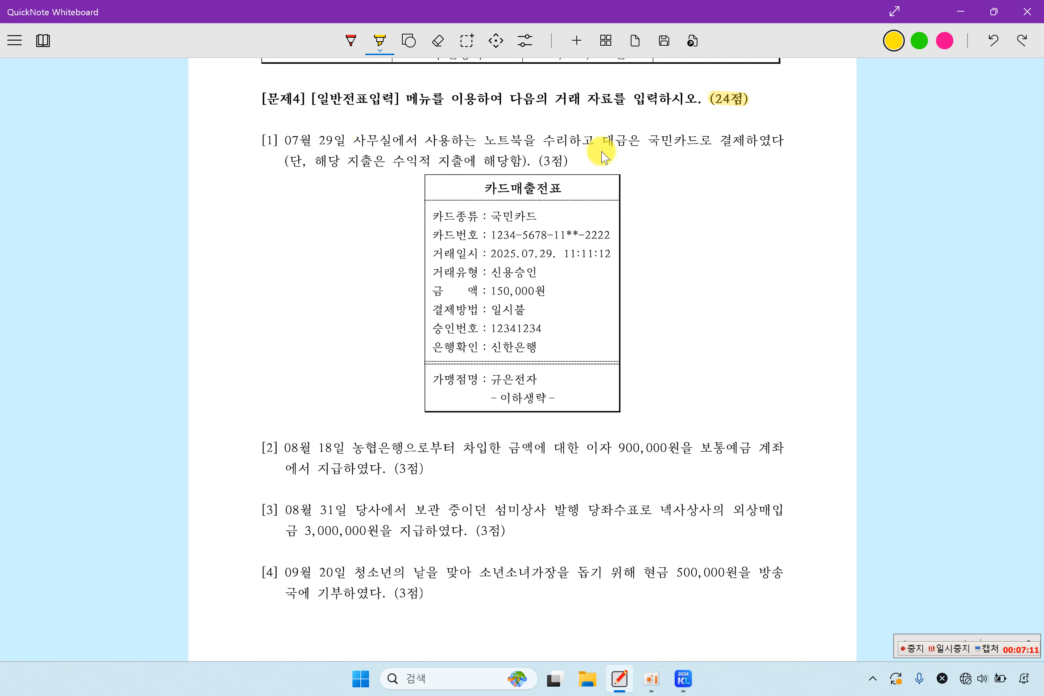
{"action": "left_click_drag", "start_coordinate": [640, 143], "coordinate": [743, 146]}
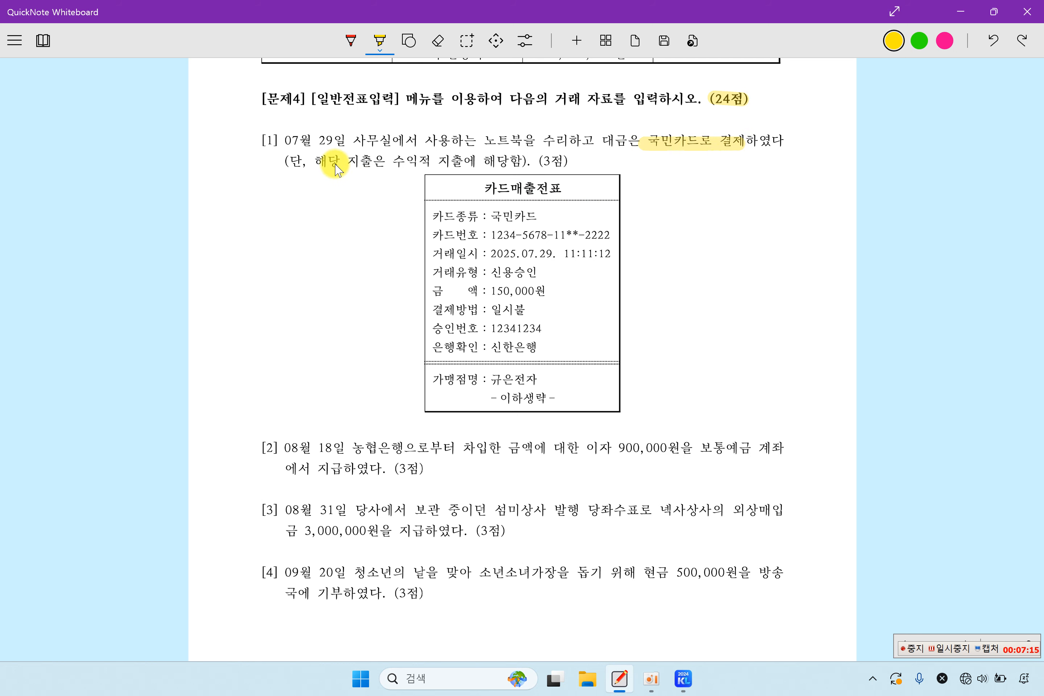
{"action": "left_click_drag", "start_coordinate": [396, 162], "coordinate": [474, 163]}
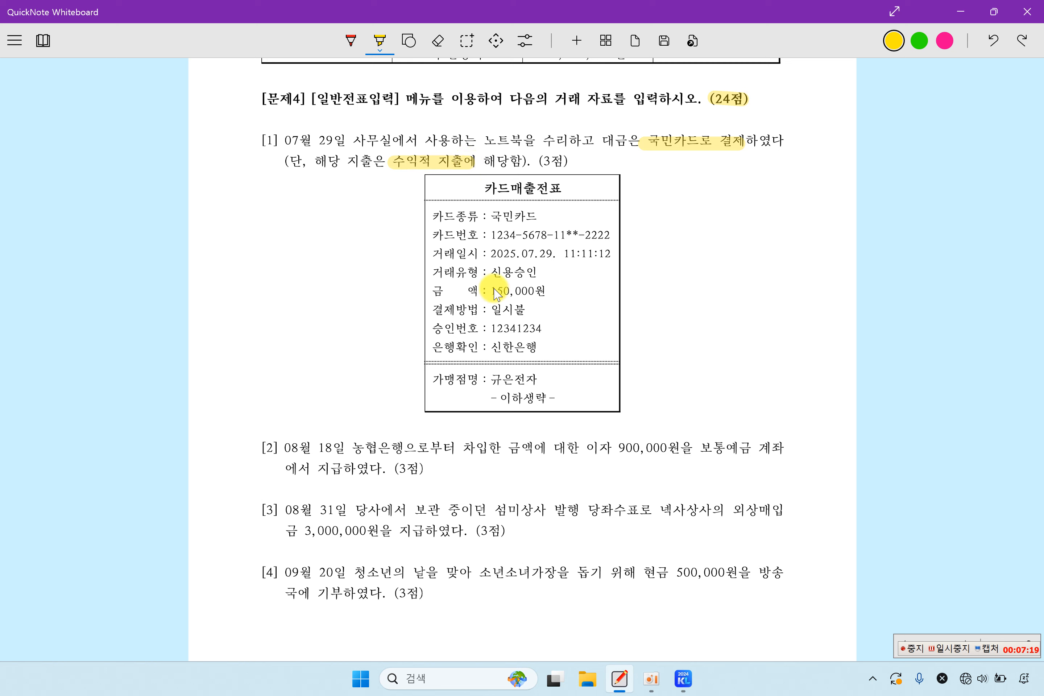
Step: Highlight the July 29 date, 노트북을 수리, and the receipt's title, date, 150,000원 amount and 국민카드 card type in 문제4 [1]
{"action": "left_click_drag", "start_coordinate": [287, 141], "coordinate": [343, 143]}
{"action": "left_click_drag", "start_coordinate": [492, 253], "coordinate": [557, 254]}
{"action": "left_click_drag", "start_coordinate": [508, 189], "coordinate": [554, 194]}
{"action": "left_click_drag", "start_coordinate": [490, 291], "coordinate": [546, 300]}
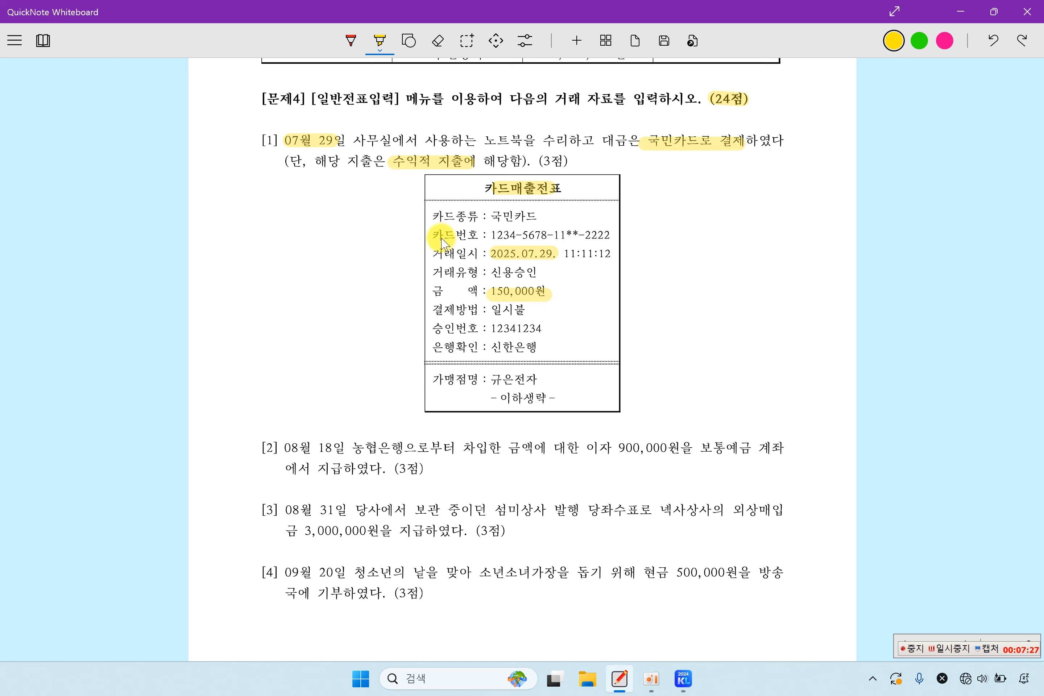
{"action": "left_click_drag", "start_coordinate": [390, 173], "coordinate": [471, 182]}
{"action": "left_click_drag", "start_coordinate": [490, 140], "coordinate": [565, 142]}
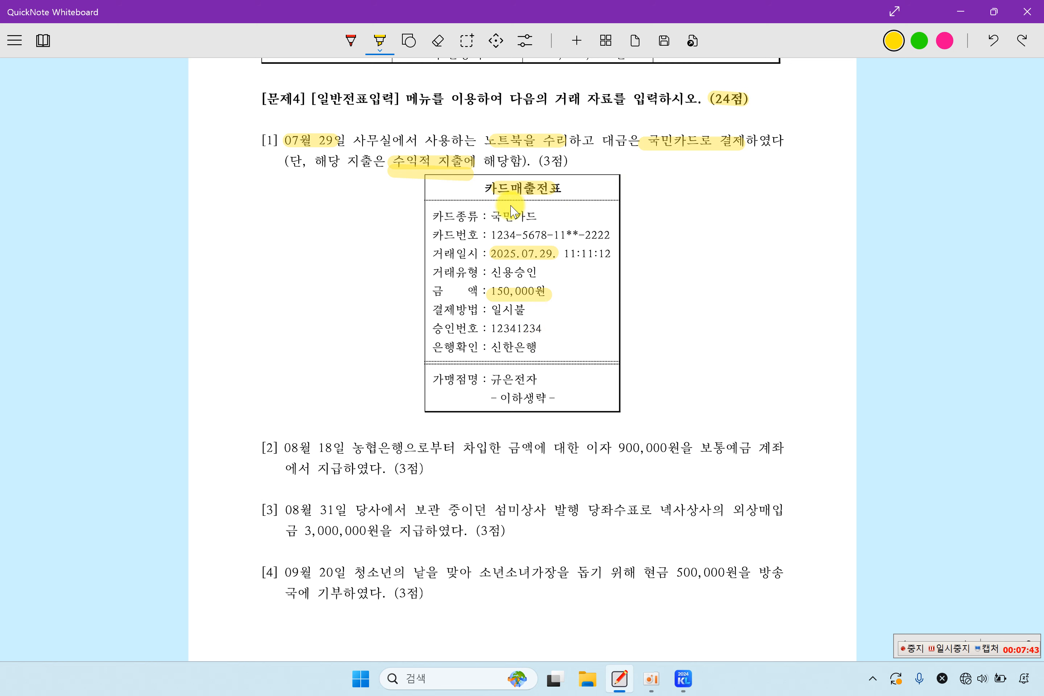
{"action": "left_click_drag", "start_coordinate": [507, 215], "coordinate": [540, 215]}
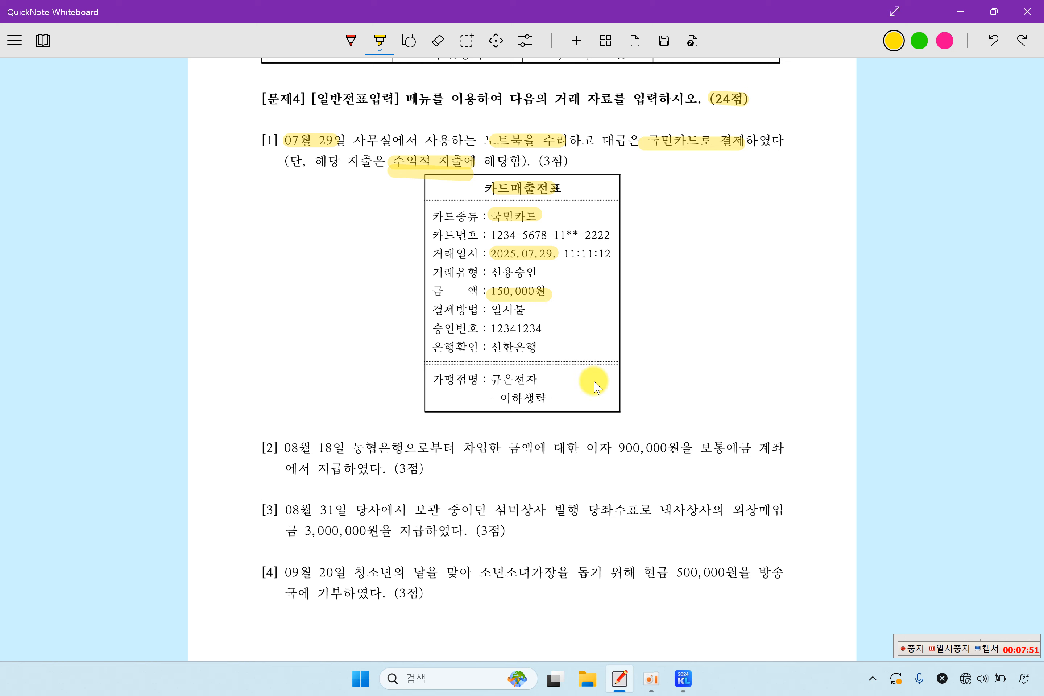
Step: Switch to KcLep, open 일반전표입력 and set the voucher date to July 29
{"action": "left_click", "coordinate": [683, 678]}
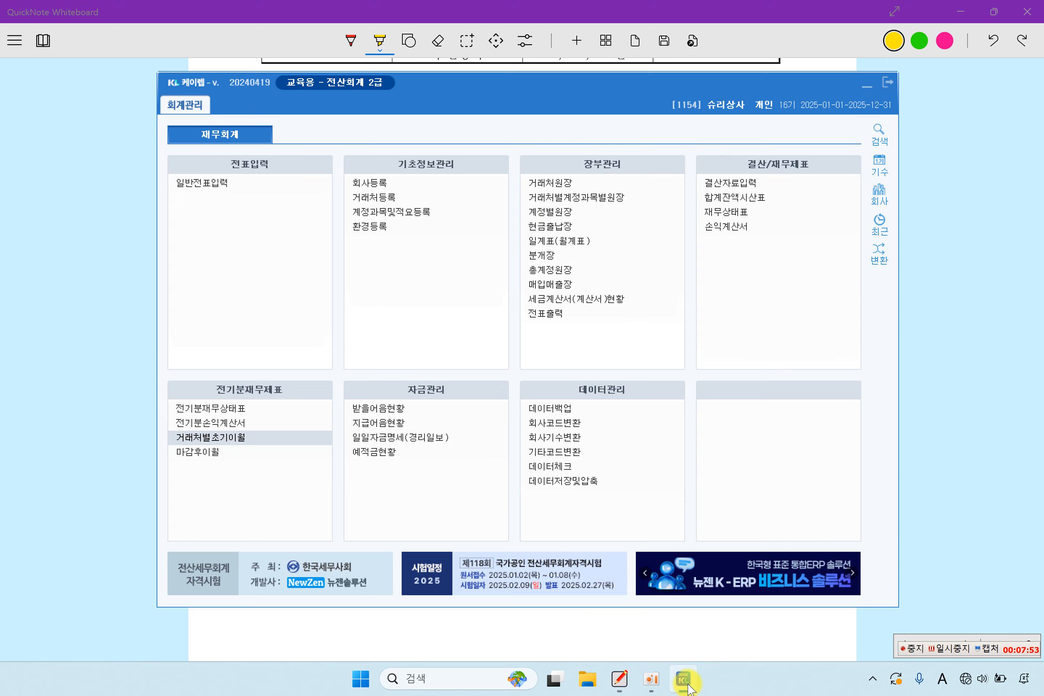
{"action": "left_click", "coordinate": [231, 184]}
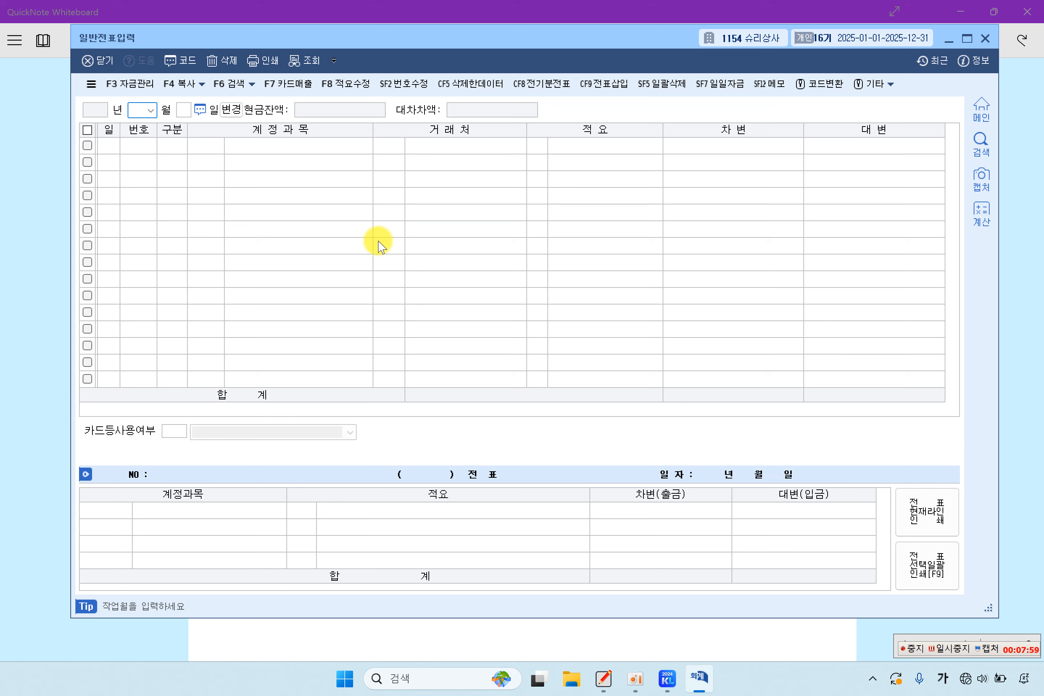
{"action": "type", "text": "7"}
{"action": "key", "text": "Return"}
{"action": "type", "text": "29"}
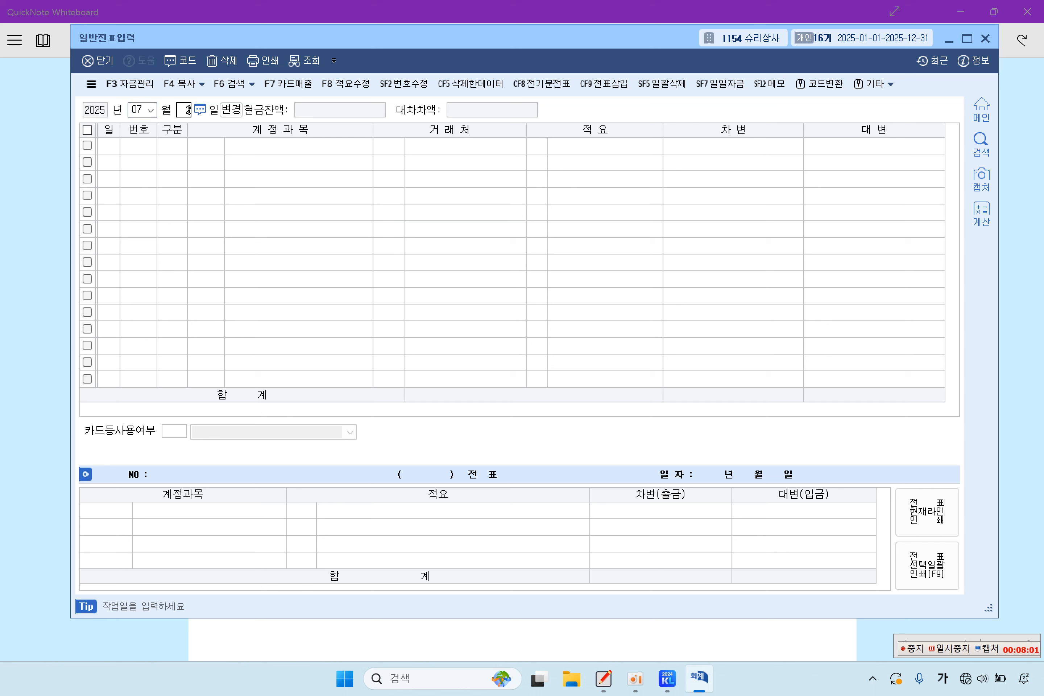
{"action": "key", "text": "Return"}
Step: Enter a debit line for the selling and administrative account 0820 수선비 with an amount of 150,000
{"action": "type", "text": "3"}
{"action": "key", "text": "Return"}
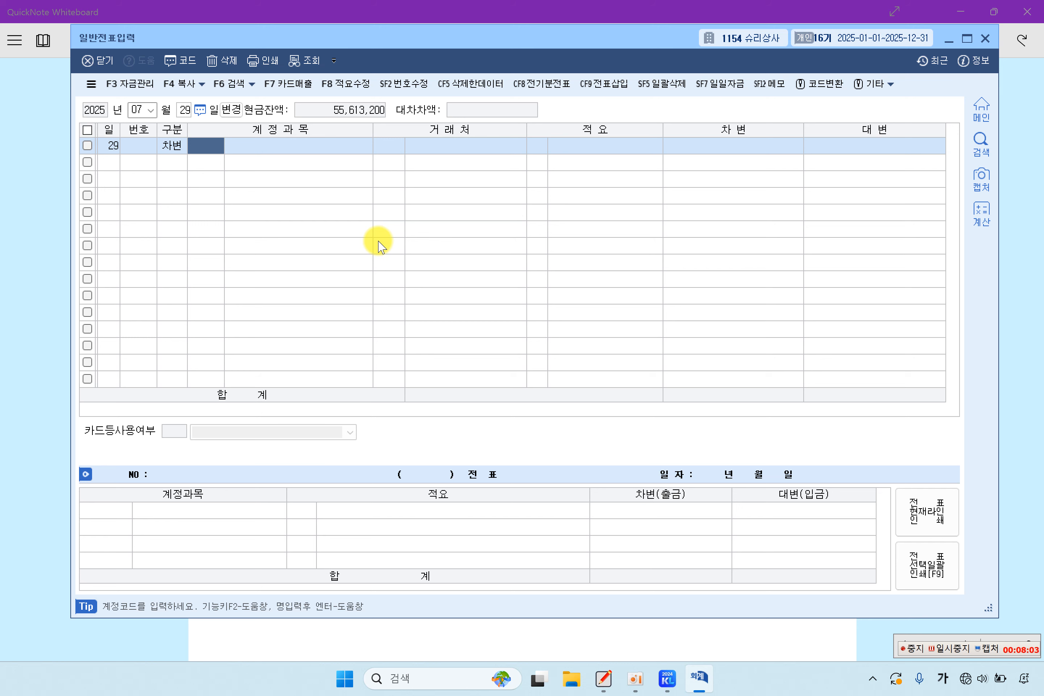
{"action": "key", "text": "F2"}
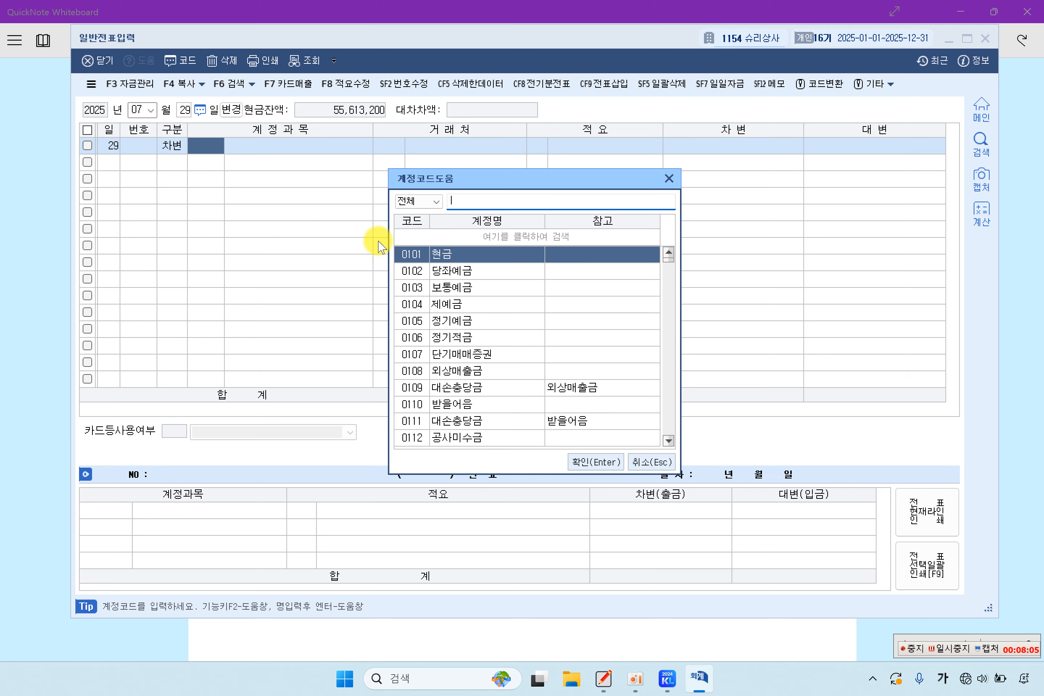
{"action": "type", "text": "잡"}
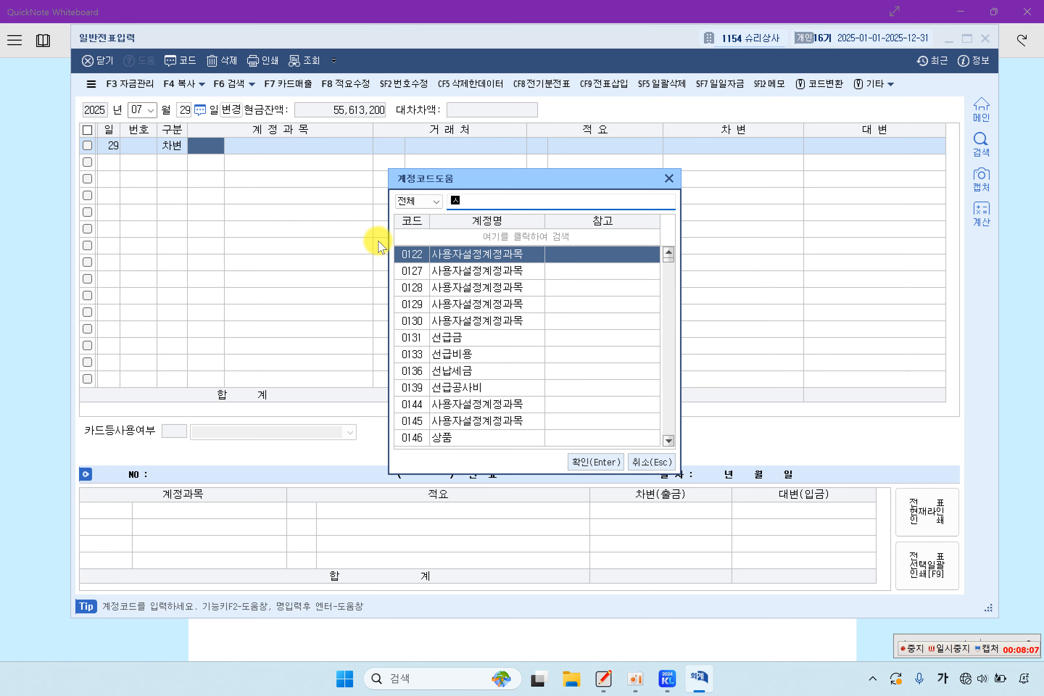
{"action": "type", "text": "선"}
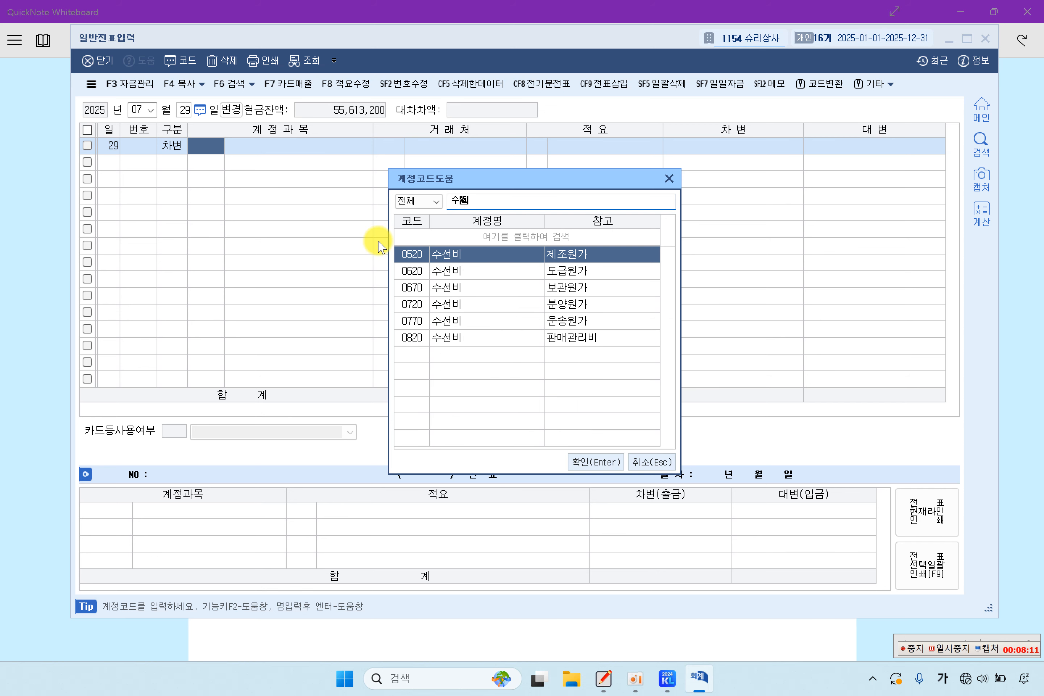
{"action": "key", "text": "Down"}
{"action": "key", "text": "Down"}
{"action": "key", "text": "Down"}
{"action": "key", "text": "Down"}
{"action": "key", "text": "Down"}
{"action": "key", "text": "Return"}
{"action": "key", "text": "Return"}
{"action": "key", "text": "Return"}
{"action": "key", "text": "Return"}
{"action": "key", "text": "Return"}
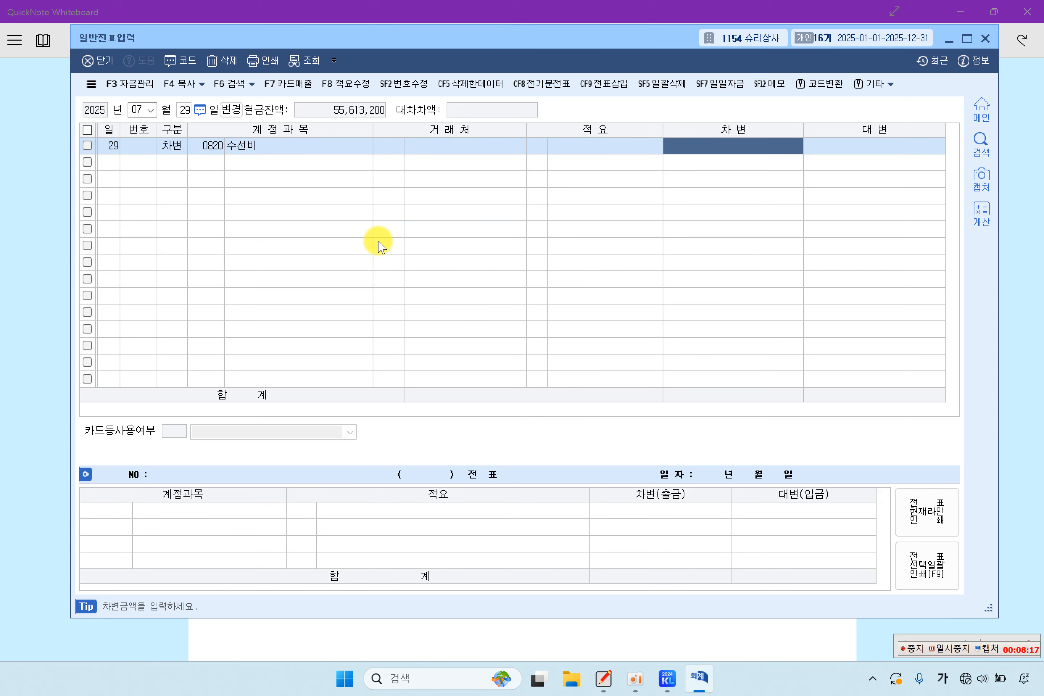
{"action": "type", "text": "1500000"}
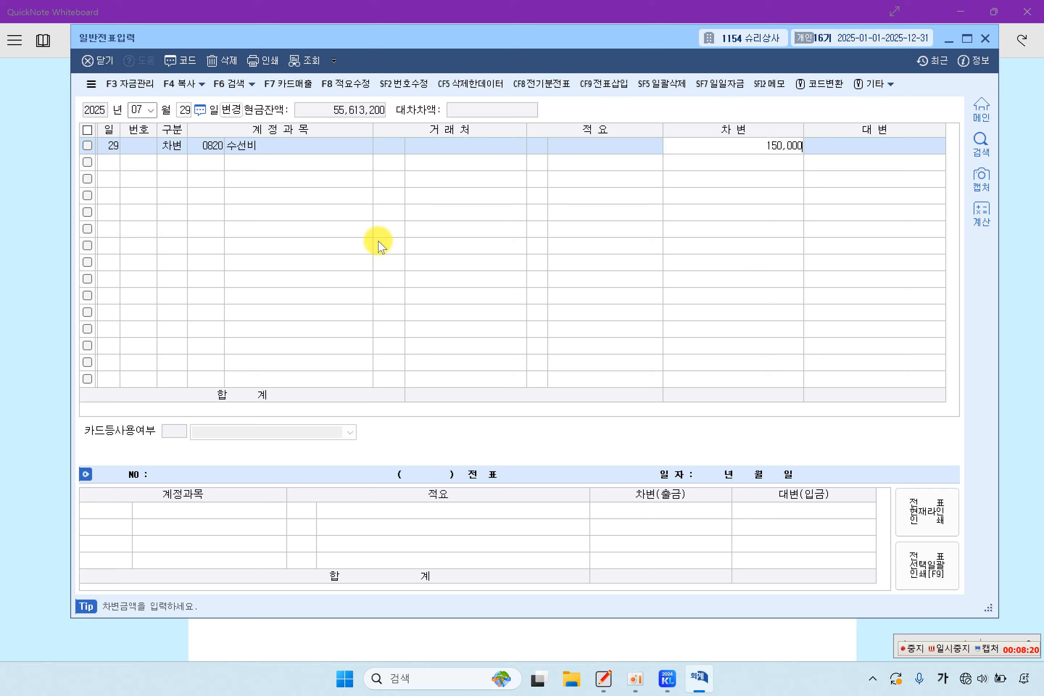
{"action": "key", "text": "Return"}
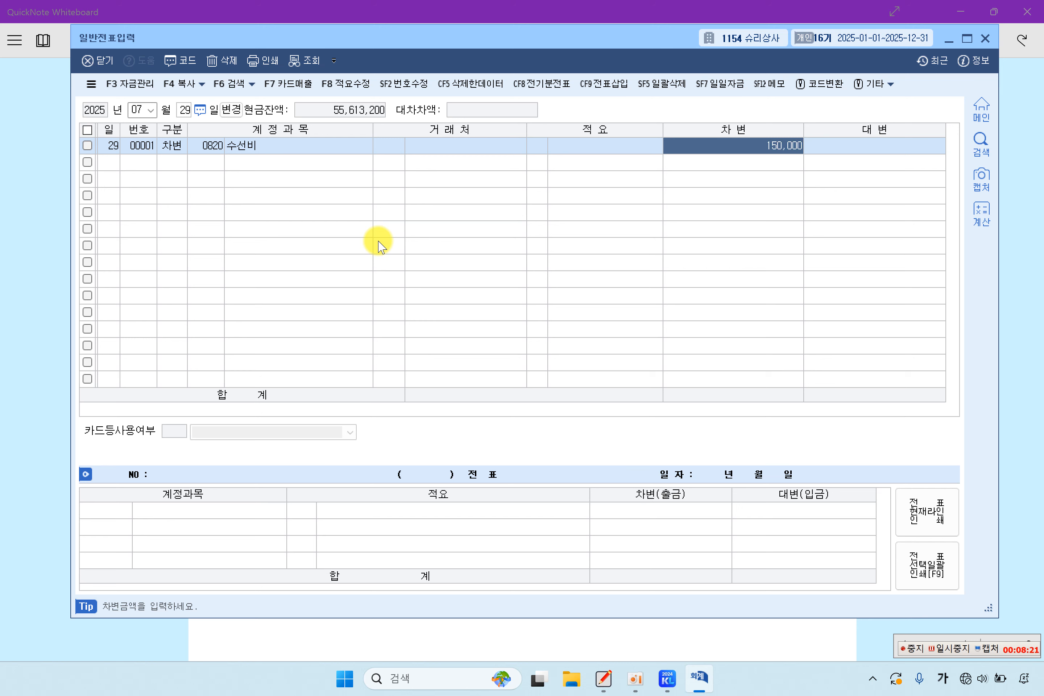
Step: Add a credit line for 0253 미지급금 of 150,000 with 국민카드 as the customer
{"action": "type", "text": "4"}
{"action": "key", "text": "Return"}
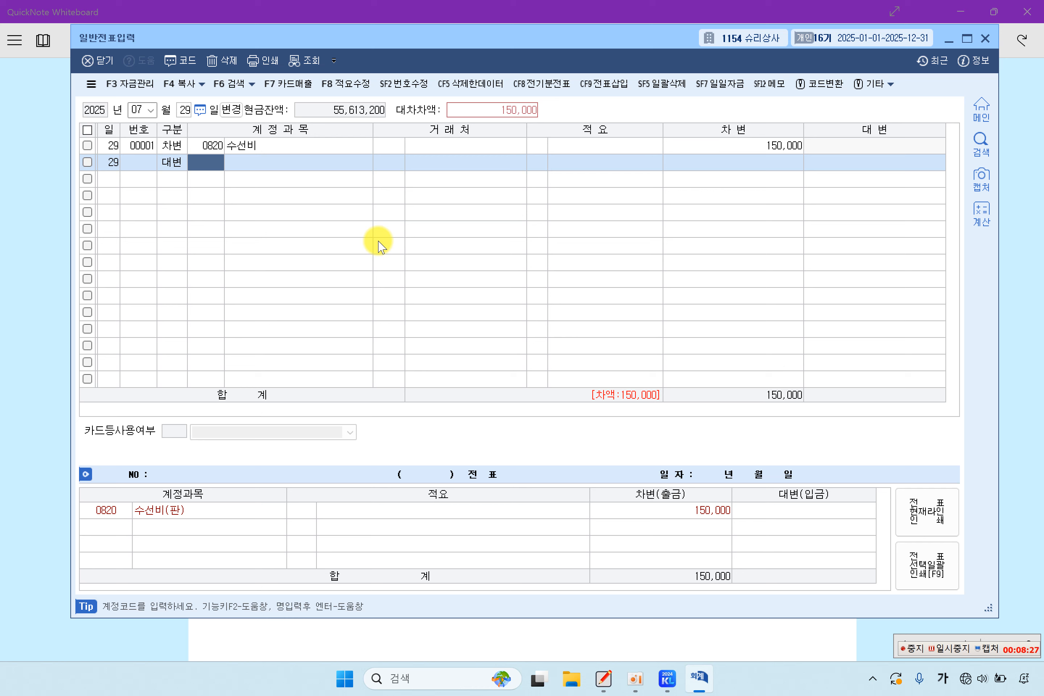
{"action": "type", "text": "253"}
{"action": "key", "text": "Return"}
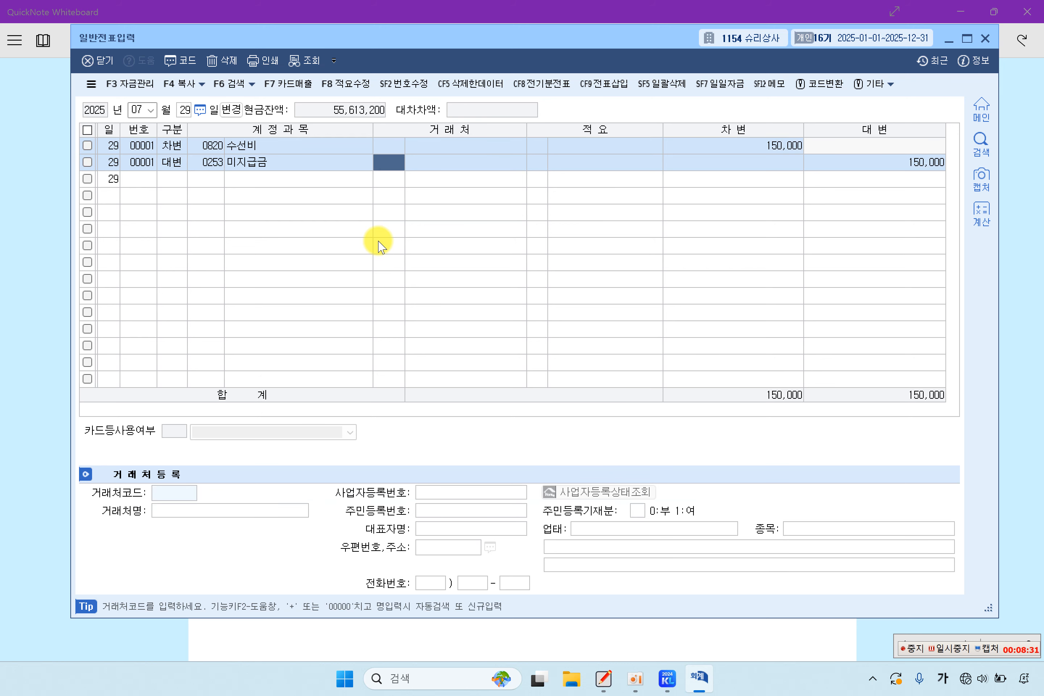
{"action": "key", "text": "F2"}
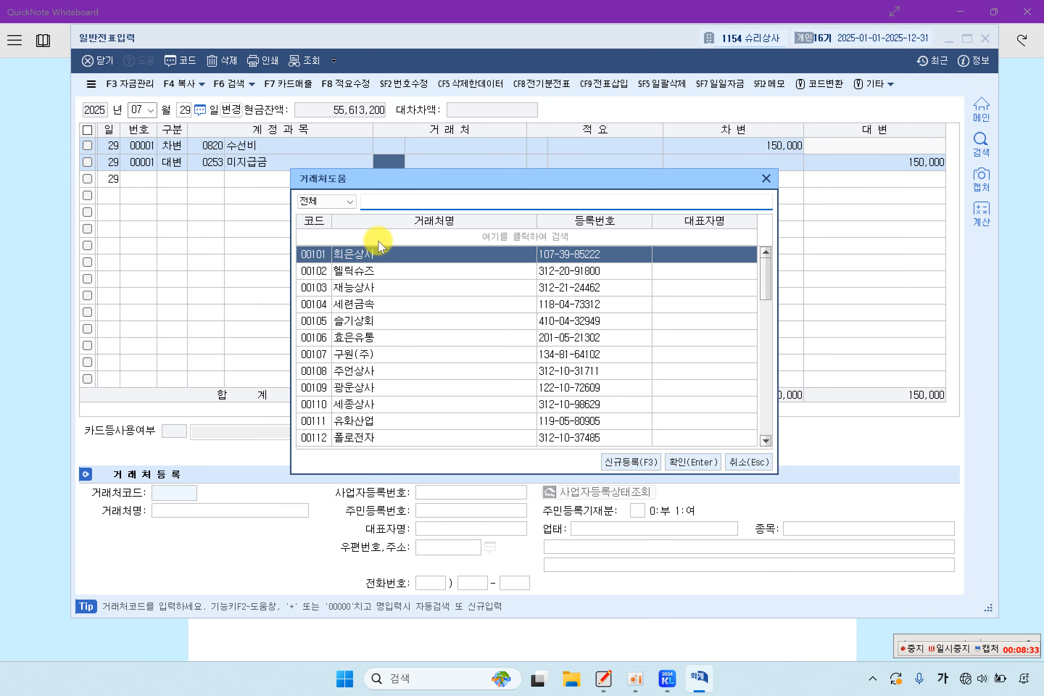
{"action": "type", "text": "국ㅁㅣ"}
{"action": "key", "text": "Down"}
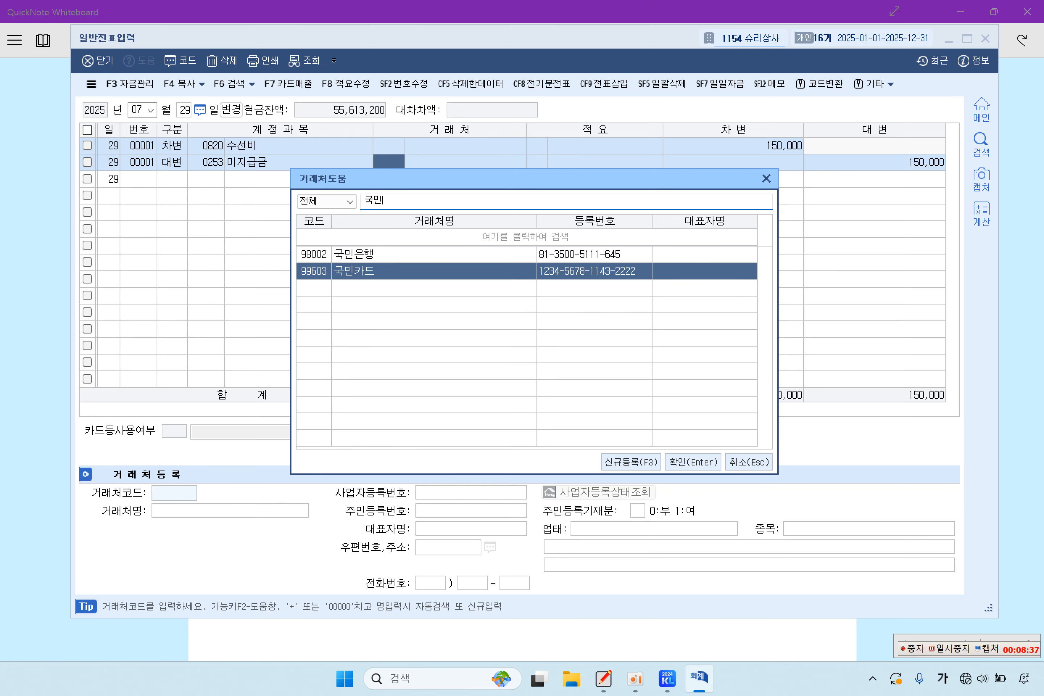
{"action": "key", "text": "Return"}
{"action": "key", "text": "Return"}
{"action": "key", "text": "Return"}
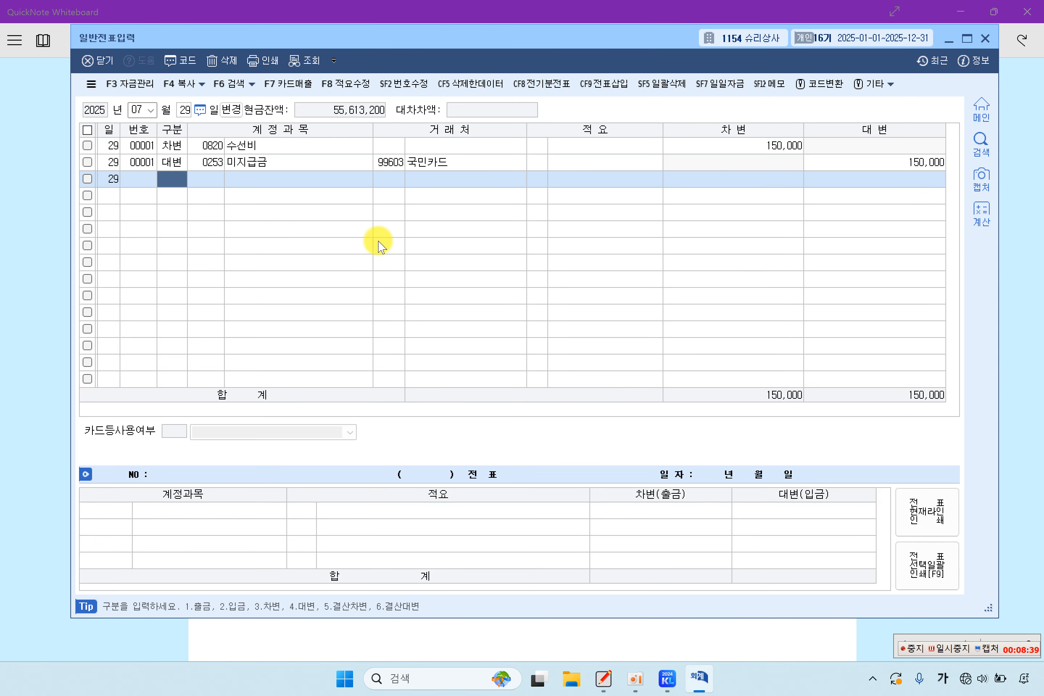
{"action": "key", "text": "Up"}
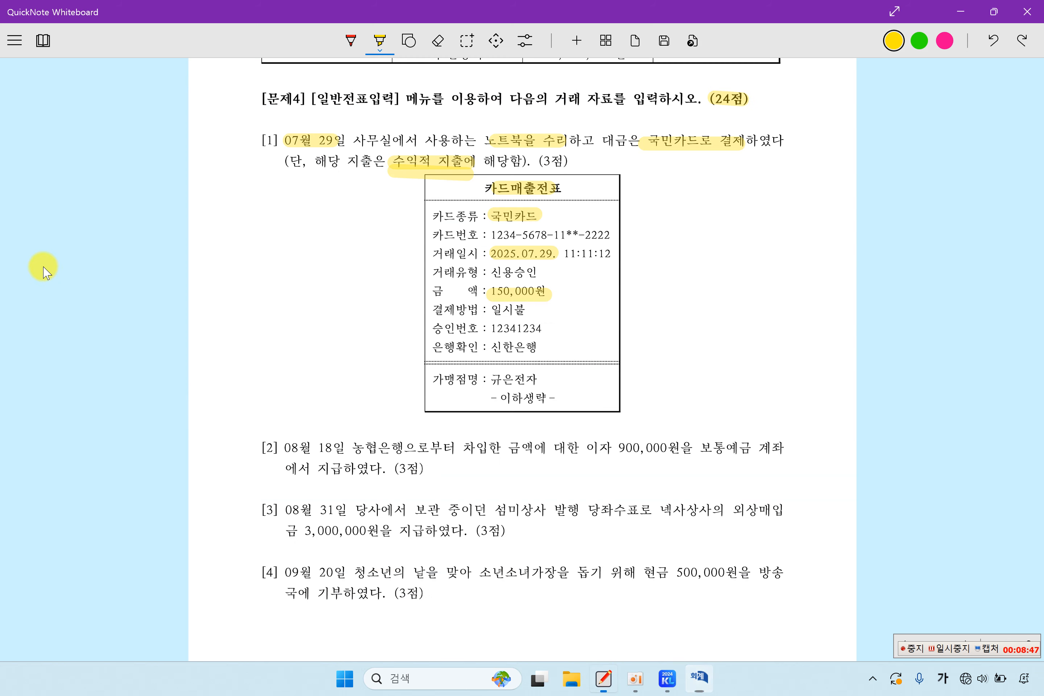
Step: Return to the whiteboard and highlight 08월 18일, 차입한 금액에, 이자 900,000원 and 보통예금 계좌에서 지급 in 문제4 [2]
{"action": "left_click", "coordinate": [43, 270]}
{"action": "scroll", "coordinate": [413, 413], "scroll_direction": "down", "scroll_amount": 4}
{"action": "left_click_drag", "start_coordinate": [289, 274], "coordinate": [355, 284]}
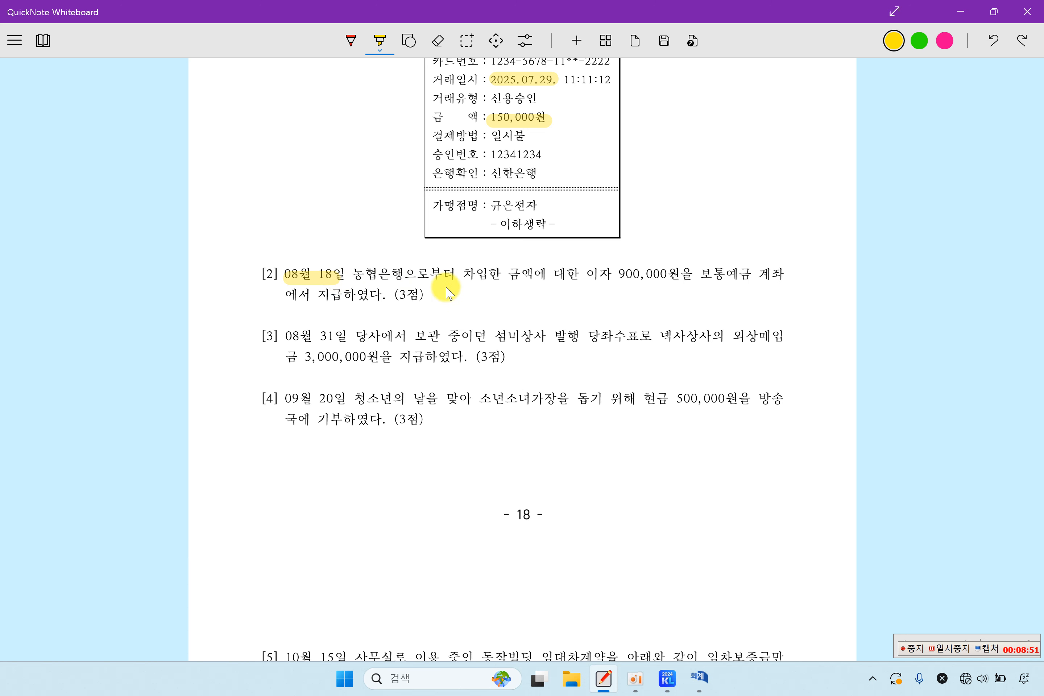
{"action": "left_click_drag", "start_coordinate": [468, 275], "coordinate": [780, 276]}
{"action": "left_click_drag", "start_coordinate": [287, 296], "coordinate": [355, 299]}
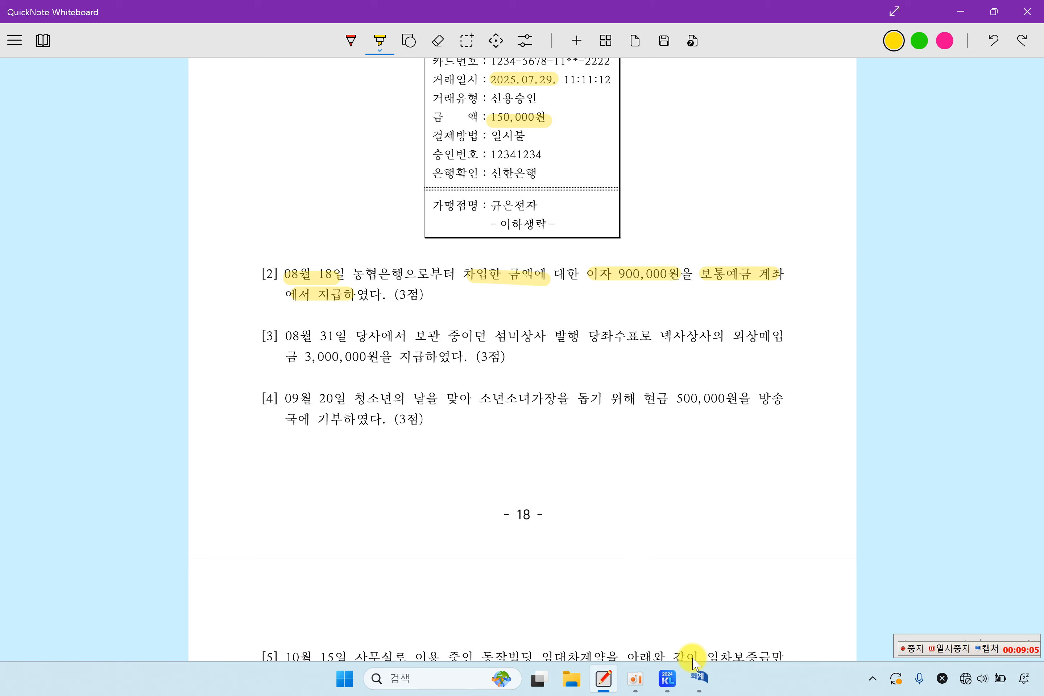
Step: Switch back to 일반전표입력 in KcLep and set the voucher date to August 18
{"action": "left_click", "coordinate": [695, 680]}
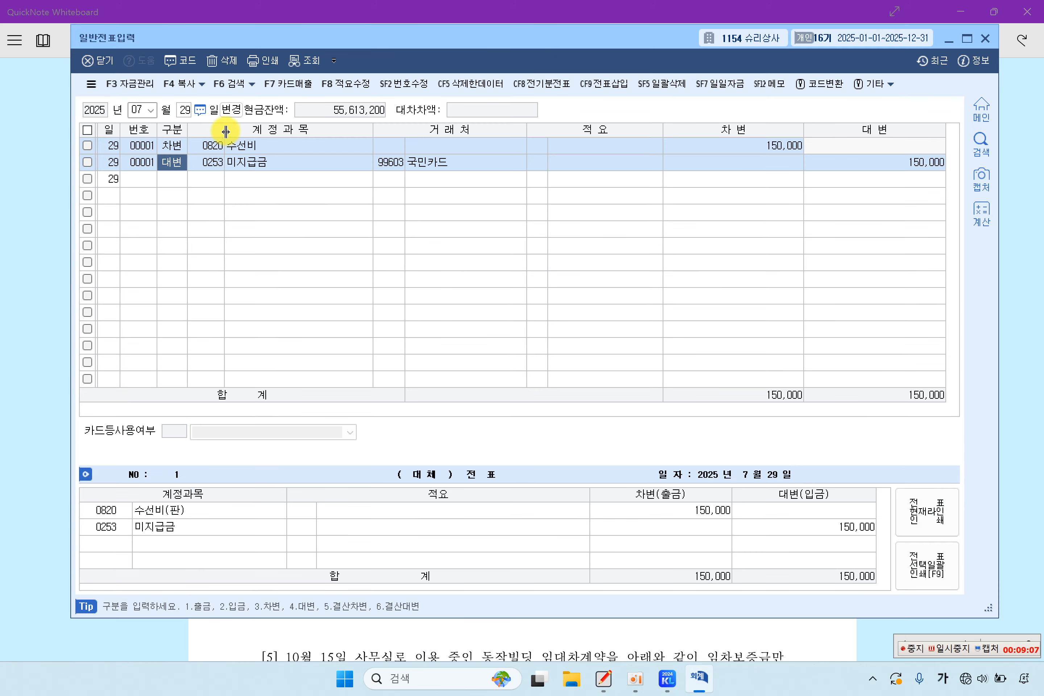
{"action": "left_click", "coordinate": [139, 107]}
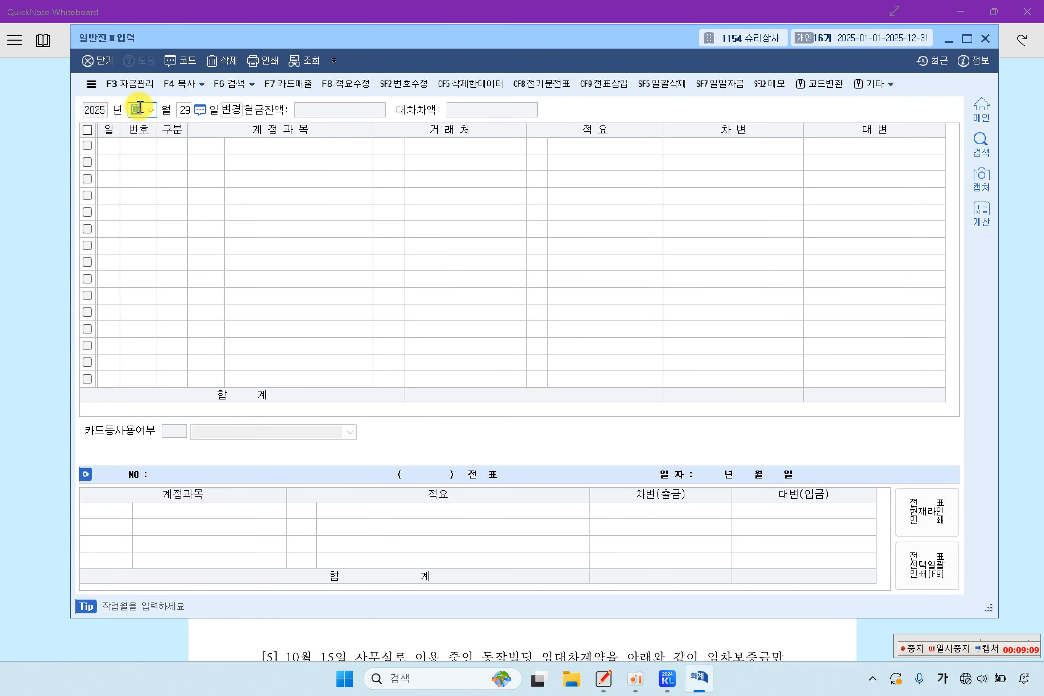
{"action": "type", "text": "0818"}
{"action": "key", "text": "Return"}
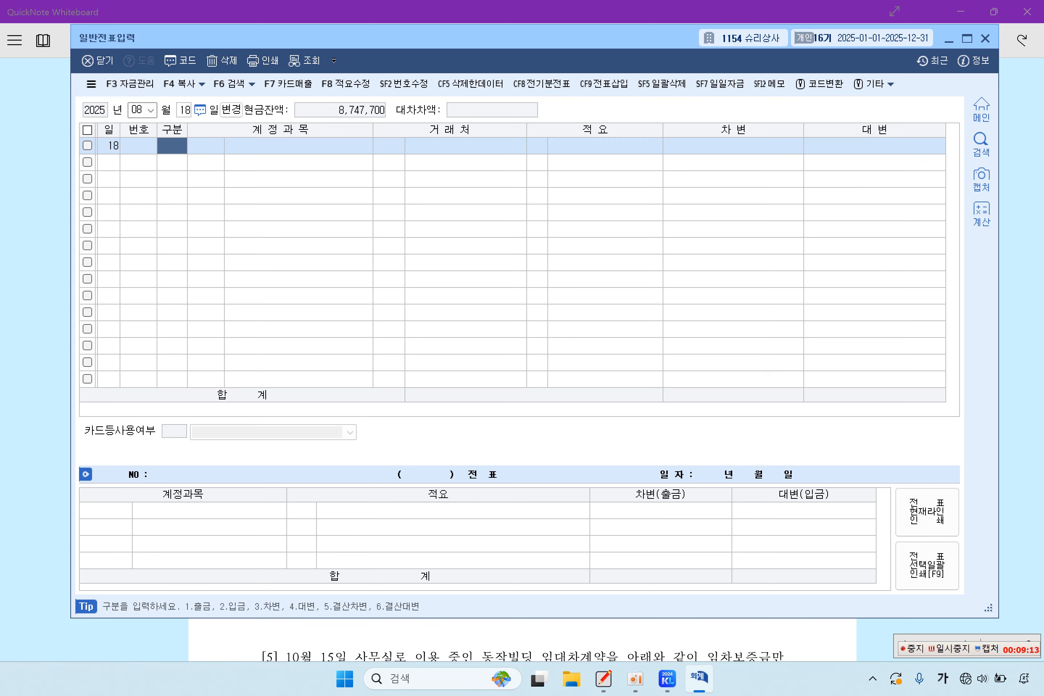
Step: Enter a debit line for 0951 이자비용 with an amount of 900,000
{"action": "type", "text": "3"}
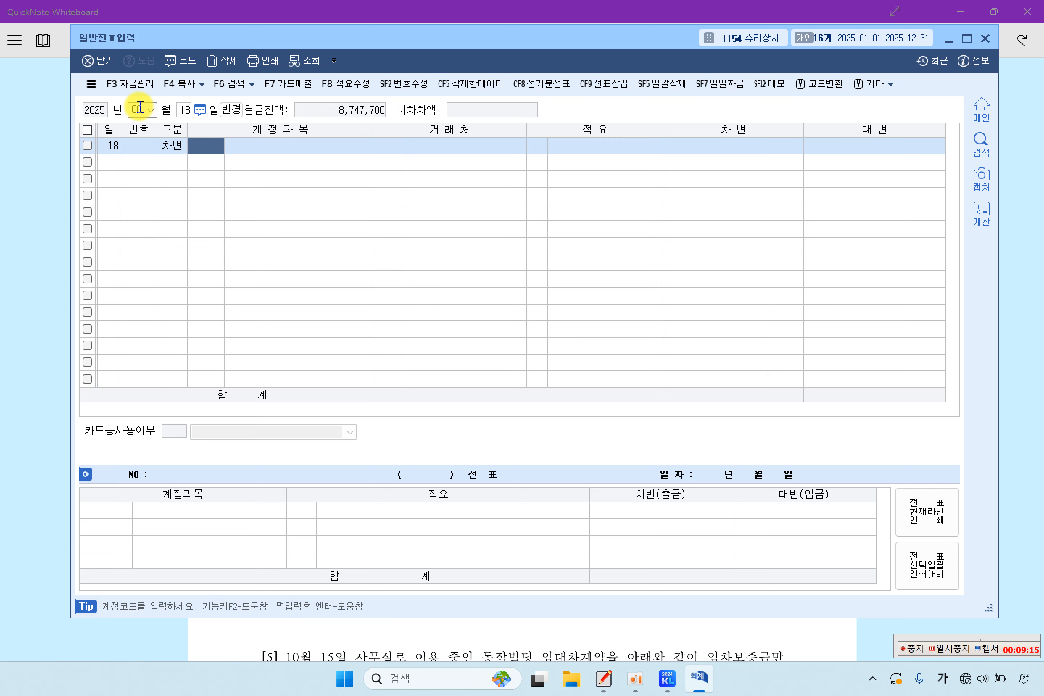
{"action": "key", "text": "F2"}
{"action": "type", "text": "이"}
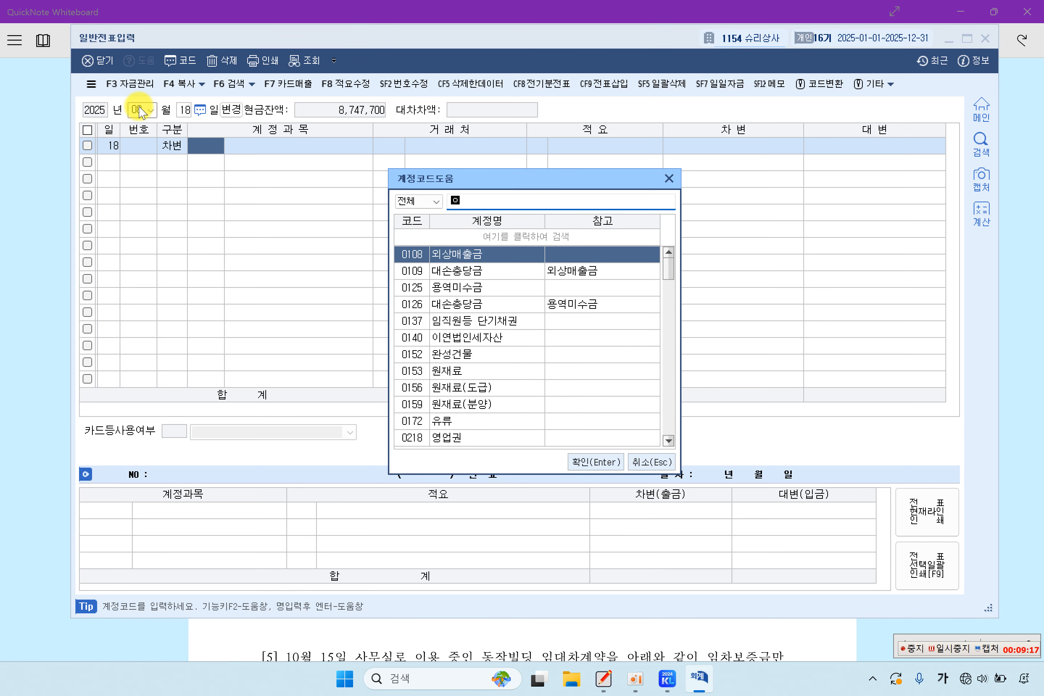
{"action": "type", "text": "자비"}
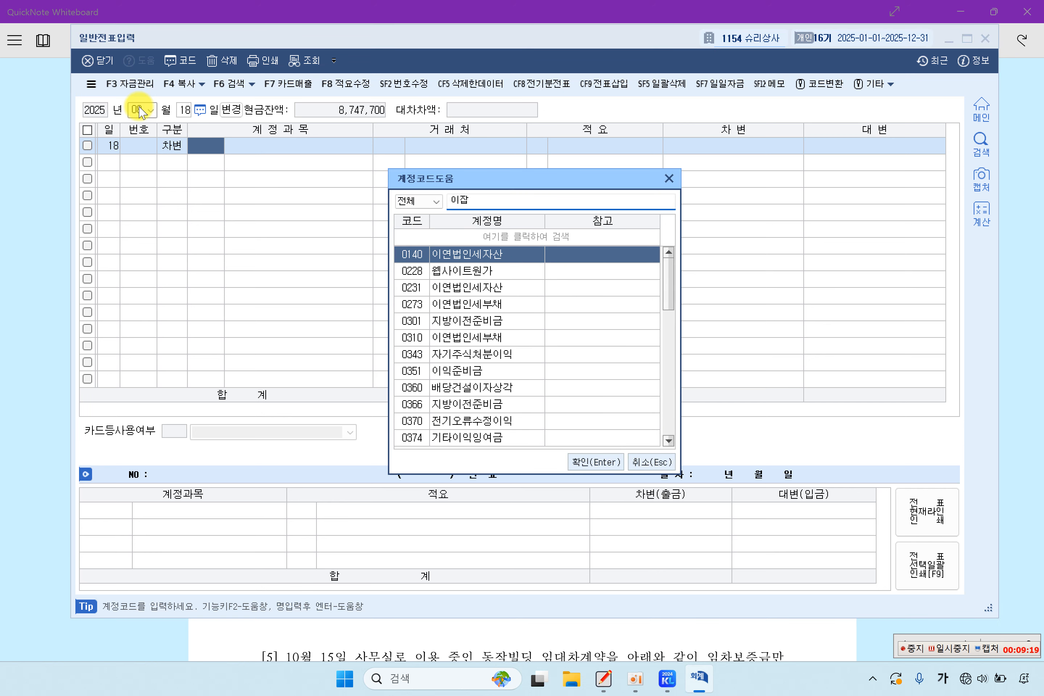
{"action": "key", "text": "Return"}
{"action": "key", "text": "Return"}
{"action": "key", "text": "Return"}
{"action": "key", "text": "Return"}
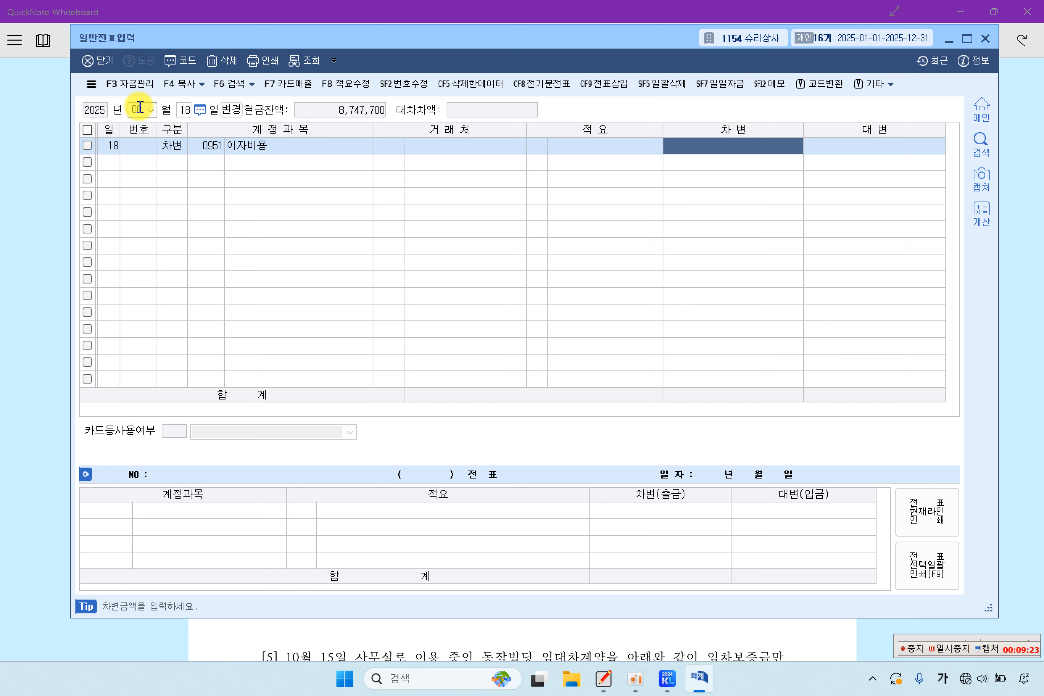
{"action": "type", "text": "900,00"}
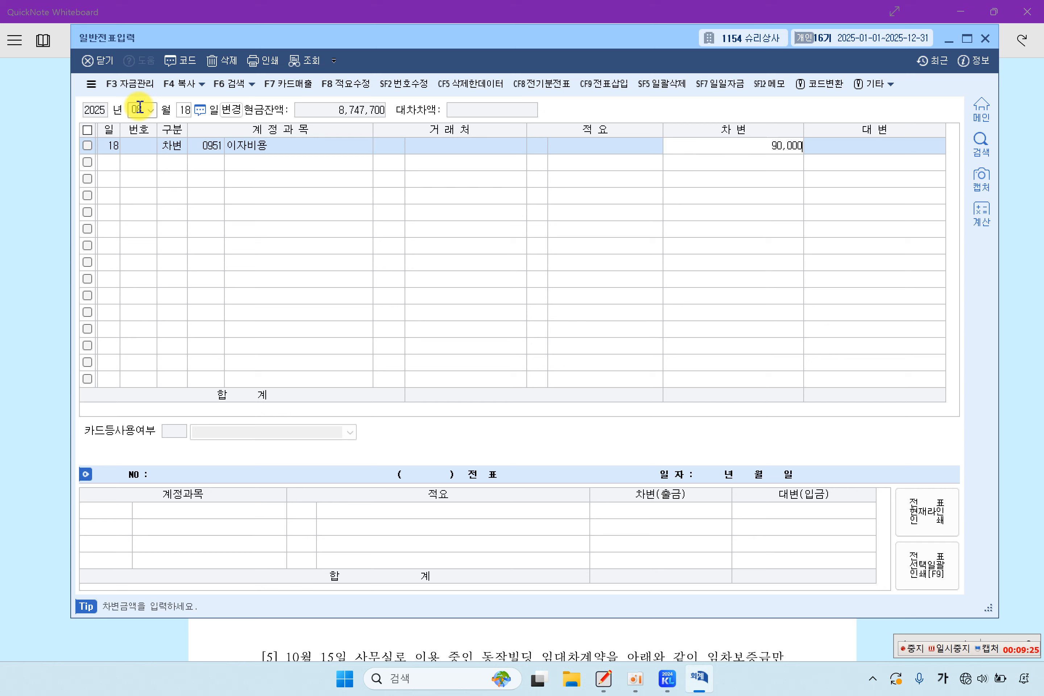
{"action": "type", "text": "0"}
{"action": "key", "text": "Return"}
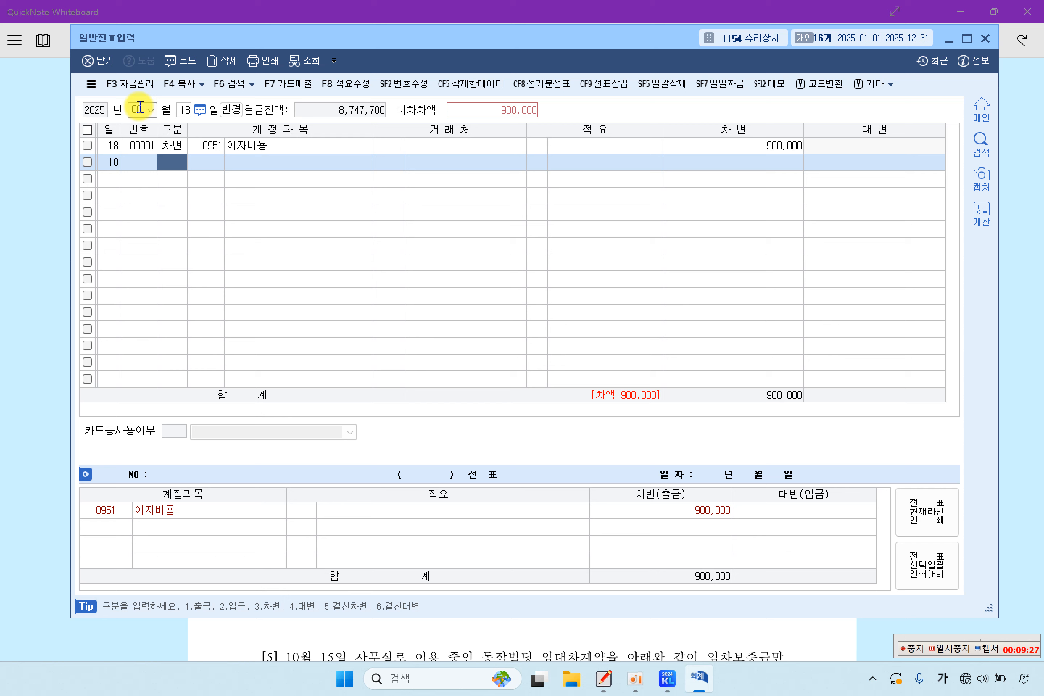
Step: Add a credit line for 0103 보통예금 of 900,000 to balance the August 18 voucher, leaving the customer blank
{"action": "key", "text": "Return"}
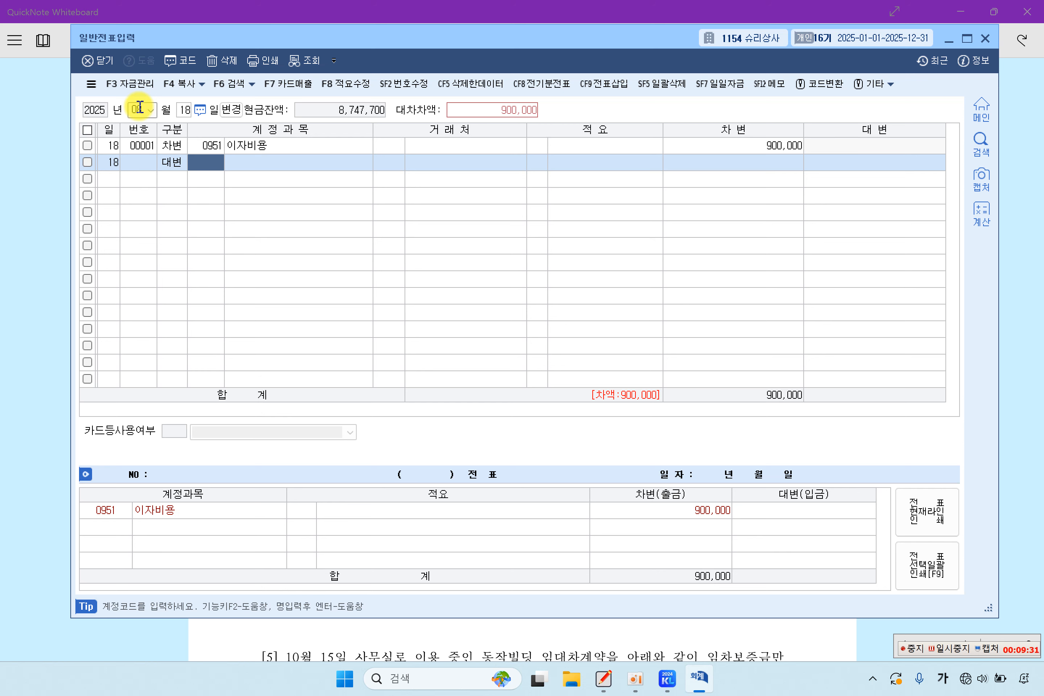
{"action": "type", "text": "103"}
{"action": "key", "text": "Return"}
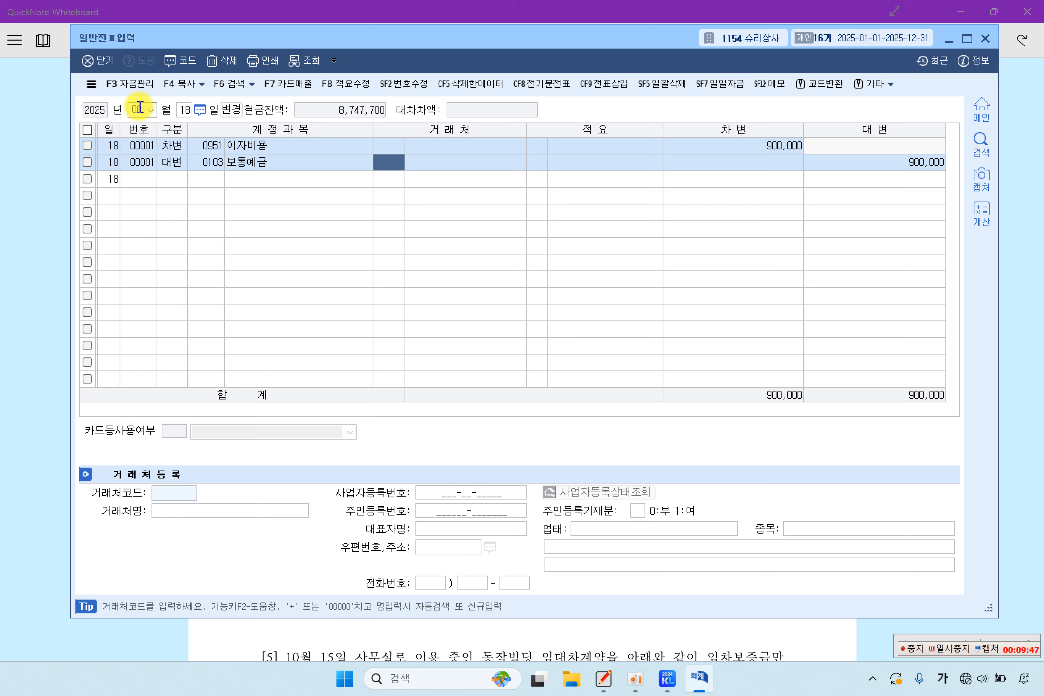
{"action": "key", "text": "Left"}
{"action": "key", "text": "Right"}
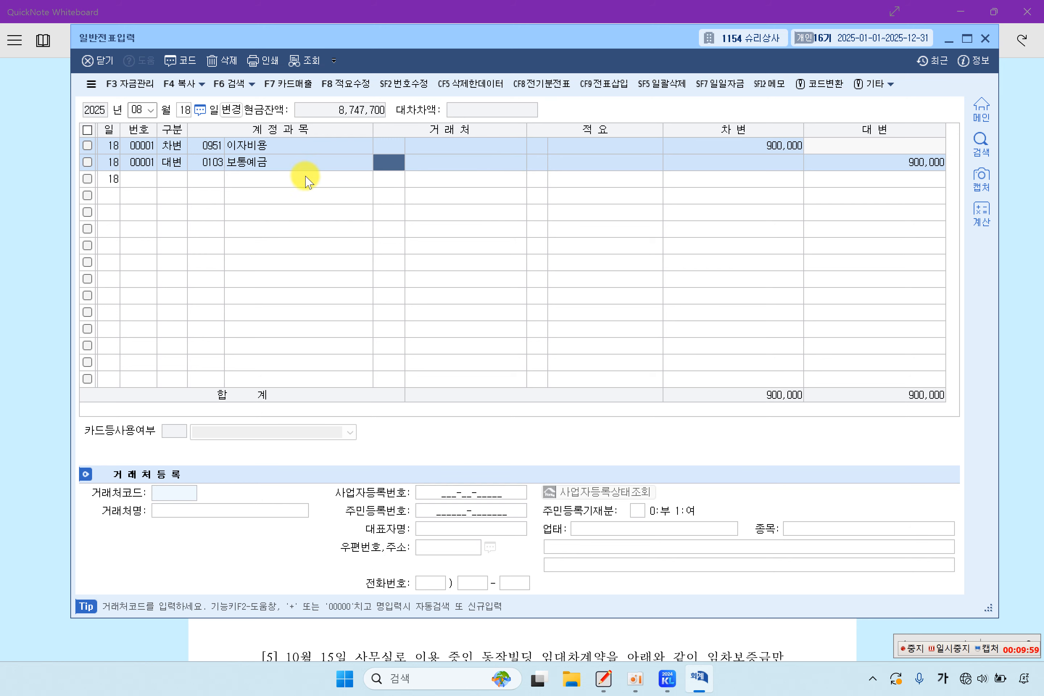
{"action": "left_click", "coordinate": [211, 179]}
{"action": "left_click", "coordinate": [208, 164]}
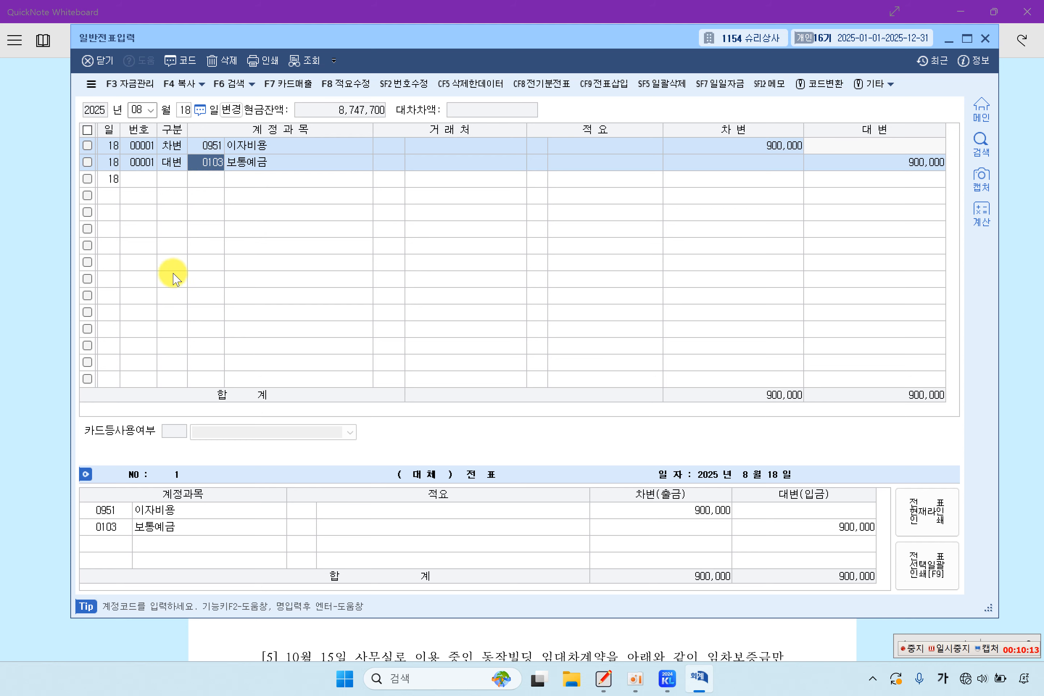
Step: Switch to the whiteboard and highlight 08월 31일, 섬미상사 발행 당좌수표 and 3,000,000원을 지급 in 문제4 [3]
{"action": "key", "text": "alt+Tab"}
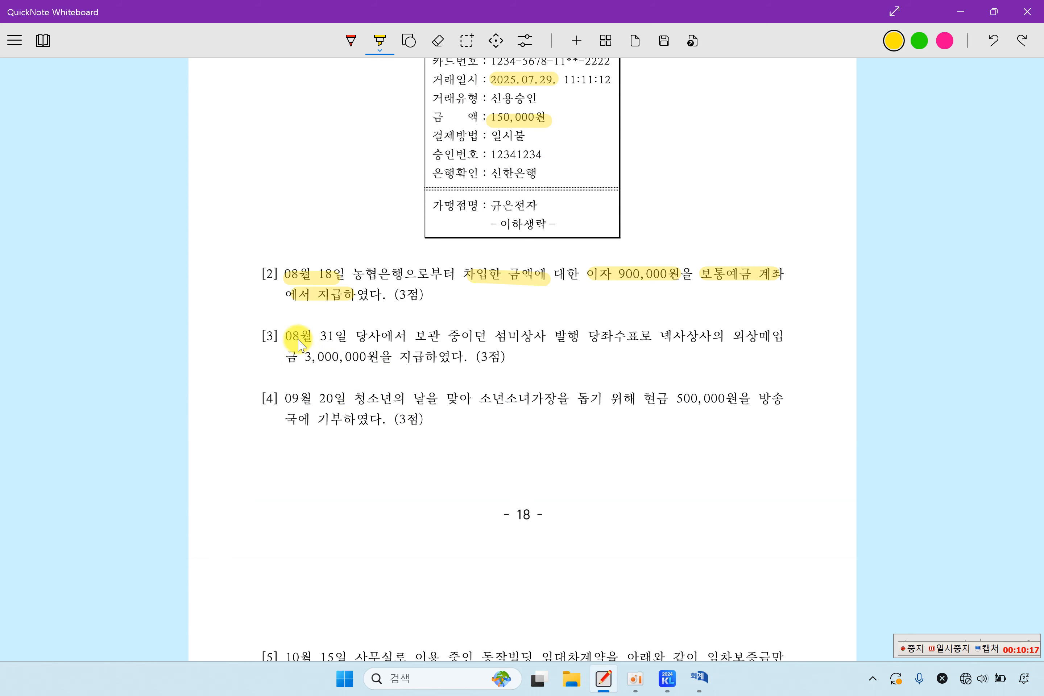
{"action": "left_click_drag", "start_coordinate": [278, 340], "coordinate": [319, 343]}
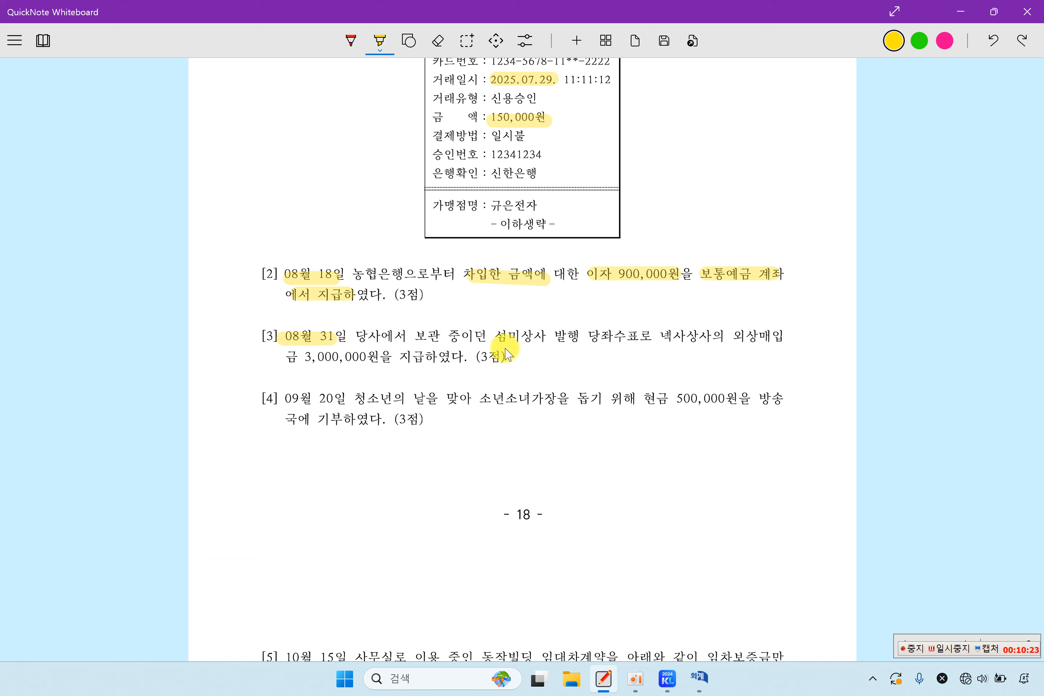
{"action": "left_click_drag", "start_coordinate": [498, 340], "coordinate": [638, 342]}
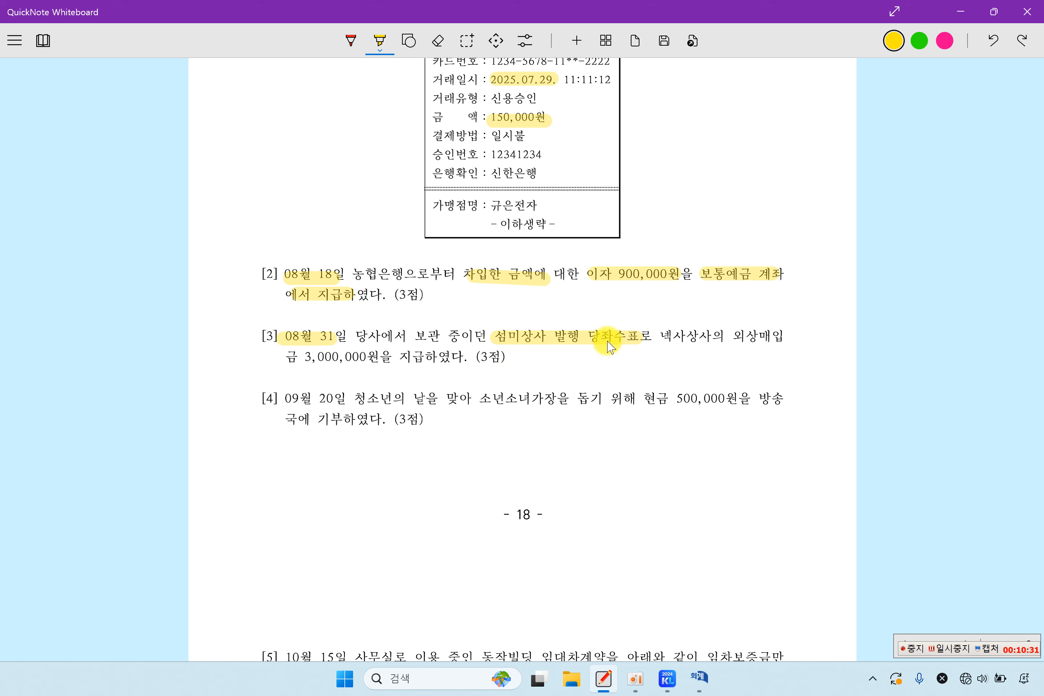
{"action": "left_click_drag", "start_coordinate": [488, 327], "coordinate": [642, 336]}
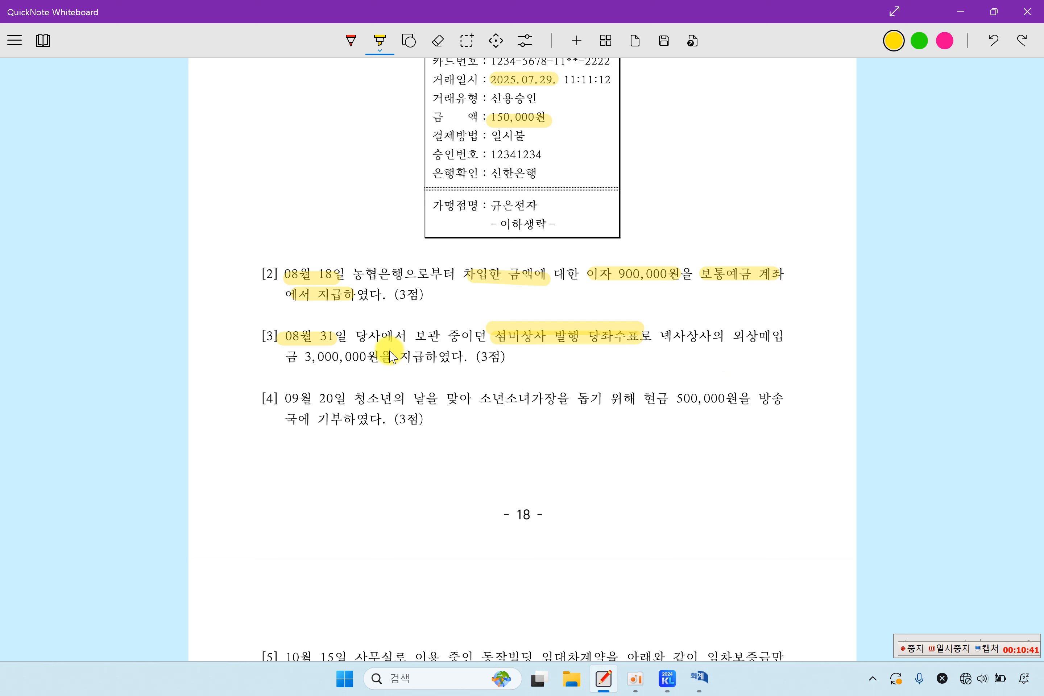
{"action": "left_click_drag", "start_coordinate": [313, 353], "coordinate": [428, 353]}
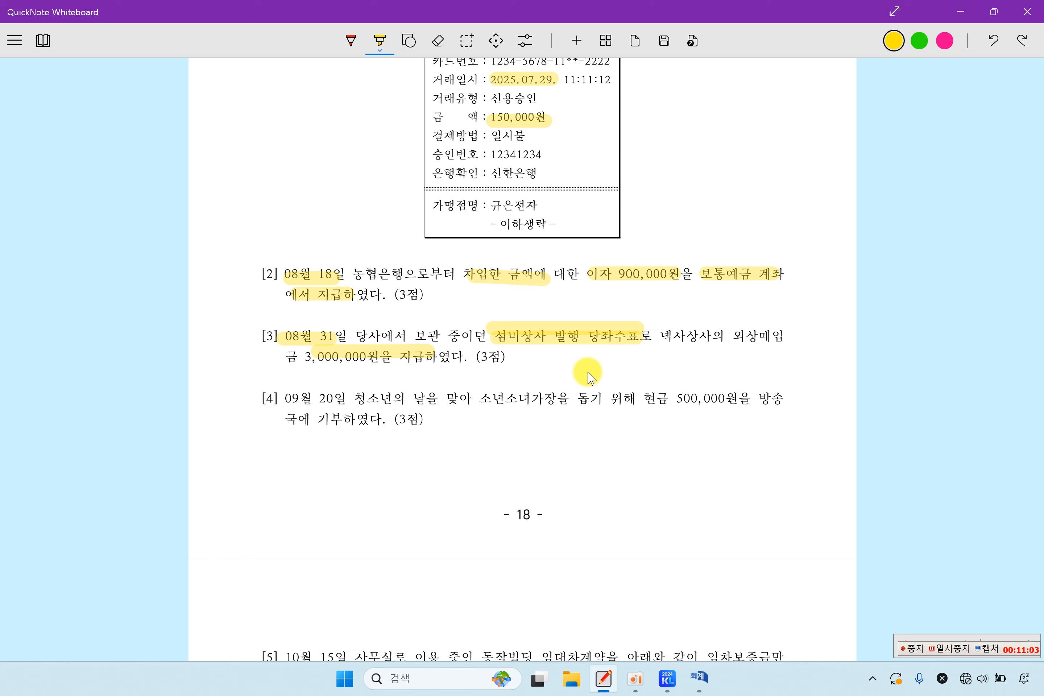
Step: Switch back to 일반전표입력 in KcLep and set the voucher date to August 31
{"action": "left_click", "coordinate": [698, 677]}
{"action": "left_click", "coordinate": [138, 110]}
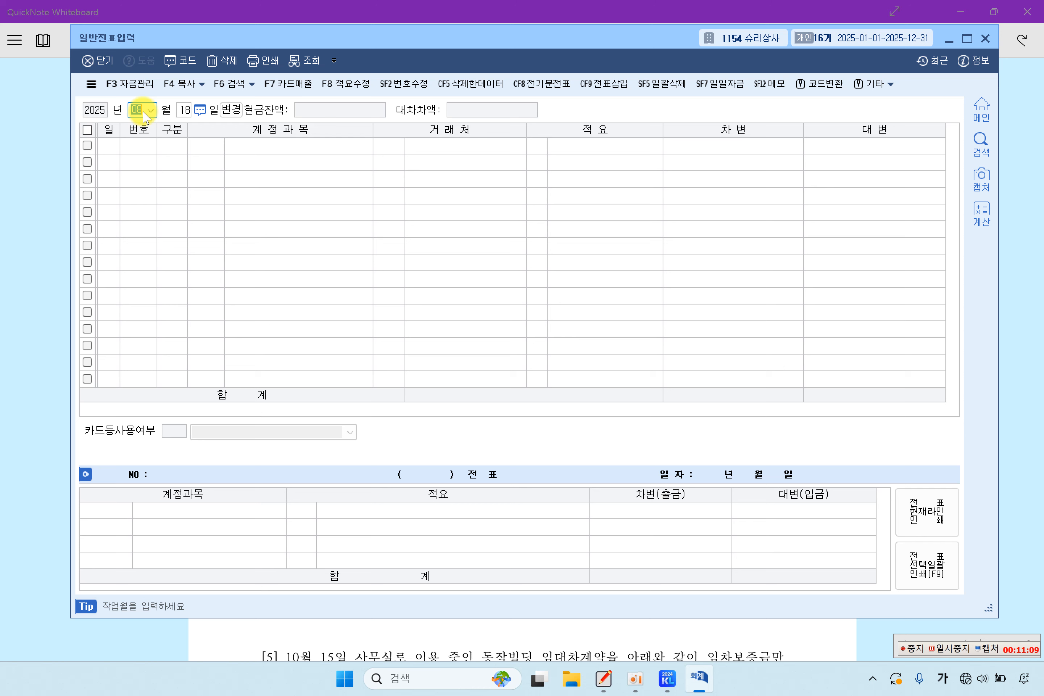
{"action": "type", "text": "08"}
{"action": "key", "text": "Return"}
{"action": "type", "text": "31"}
{"action": "key", "text": "Return"}
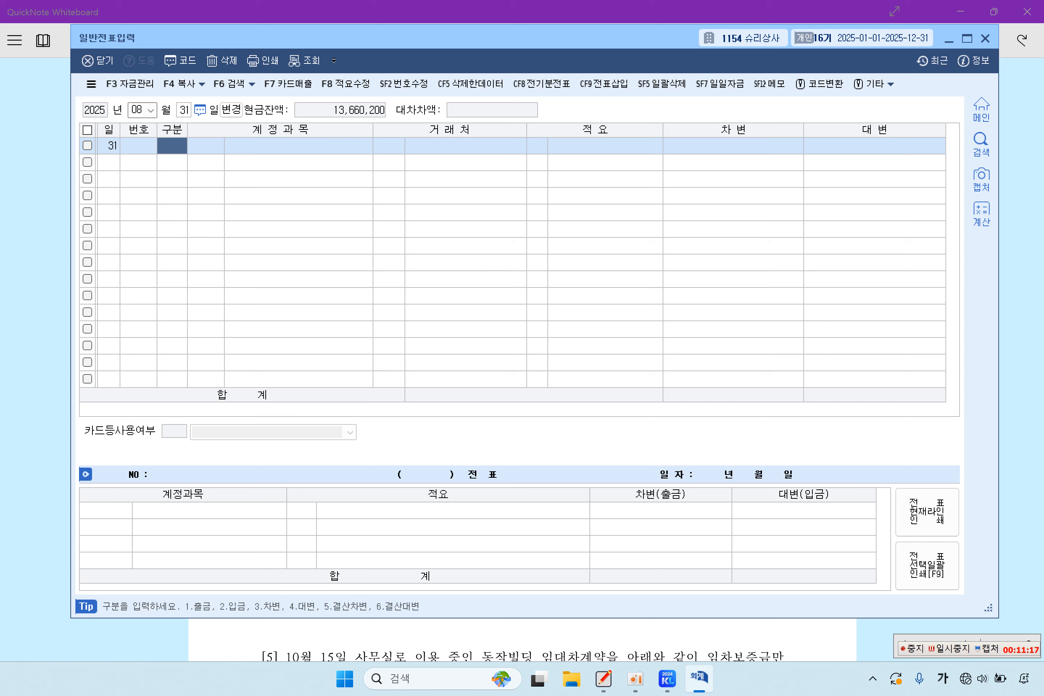
Step: Enter a debit line for 0251 외상매입금 of 3,000,000 with 넥사상사 as the customer
{"action": "type", "text": "3"}
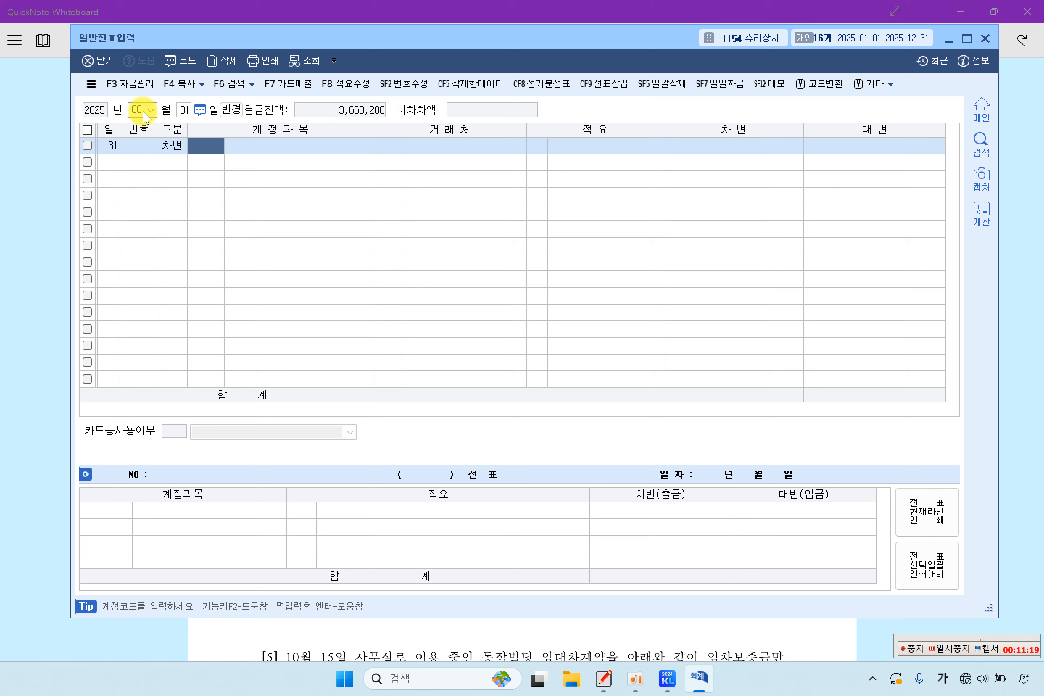
{"action": "type", "text": "251"}
{"action": "key", "text": "Return"}
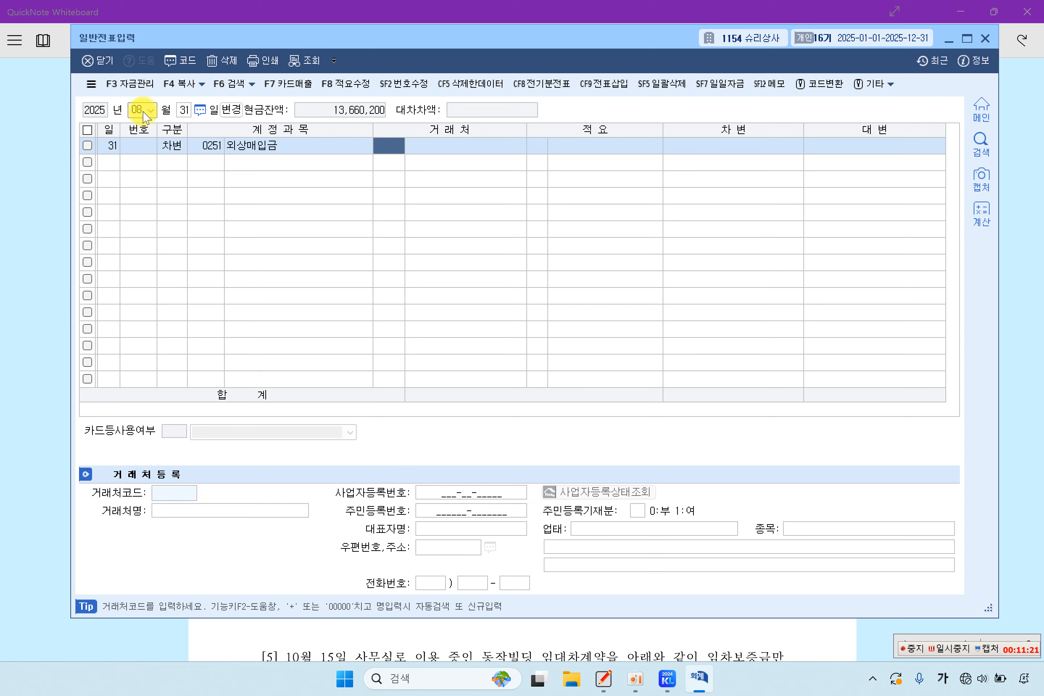
{"action": "key", "text": "F2"}
{"action": "type", "text": "넧"}
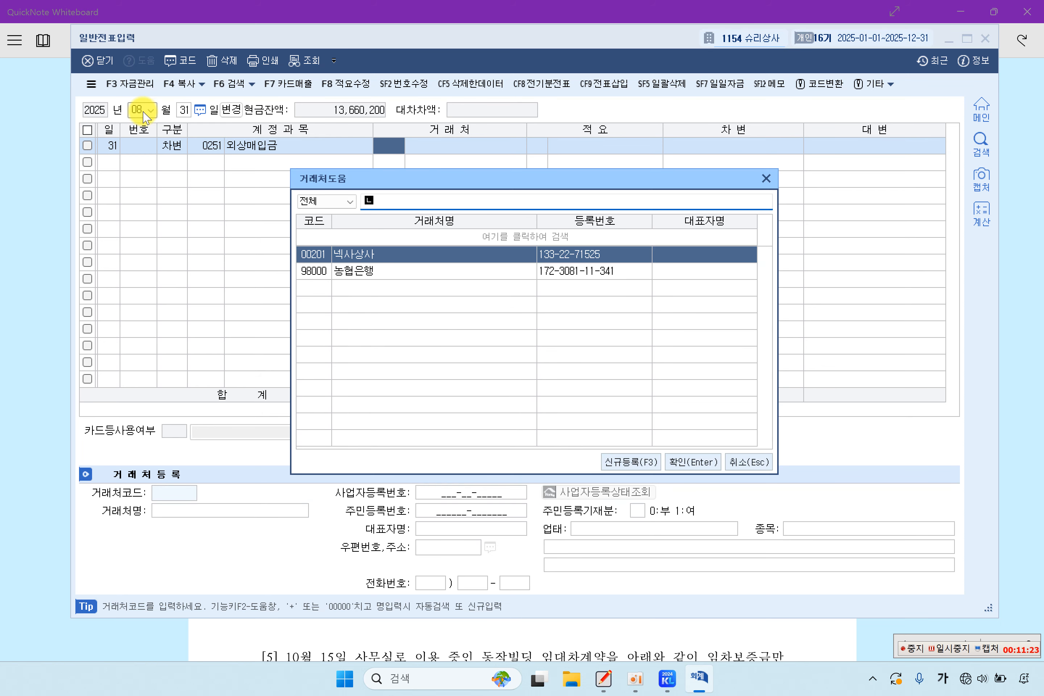
{"action": "type", "text": "ㅏ"}
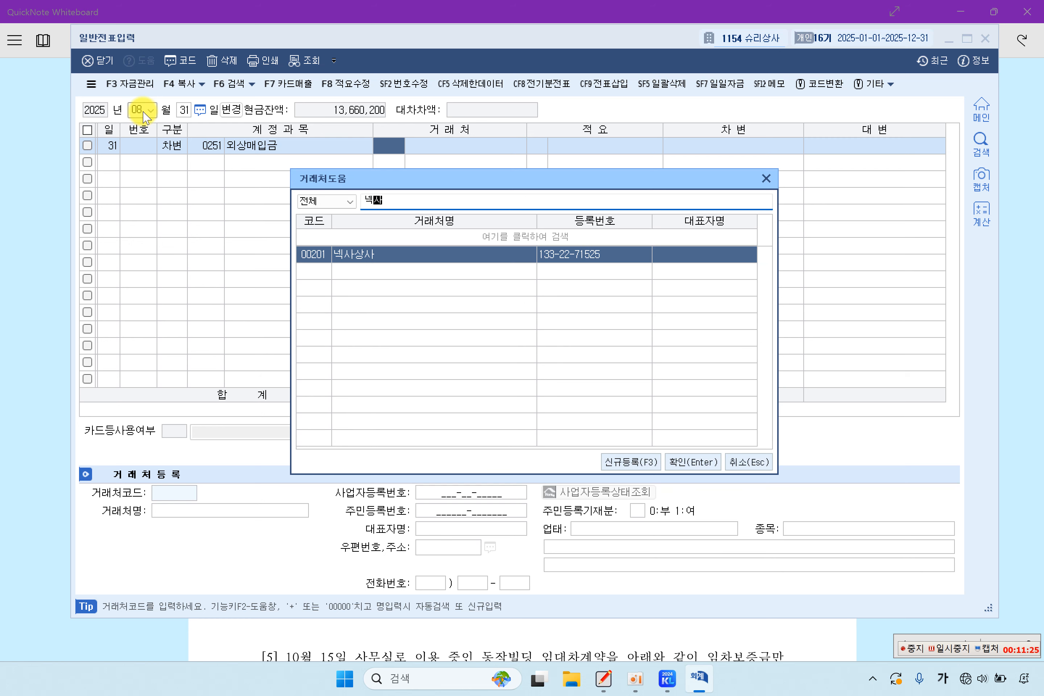
{"action": "key", "text": "Return"}
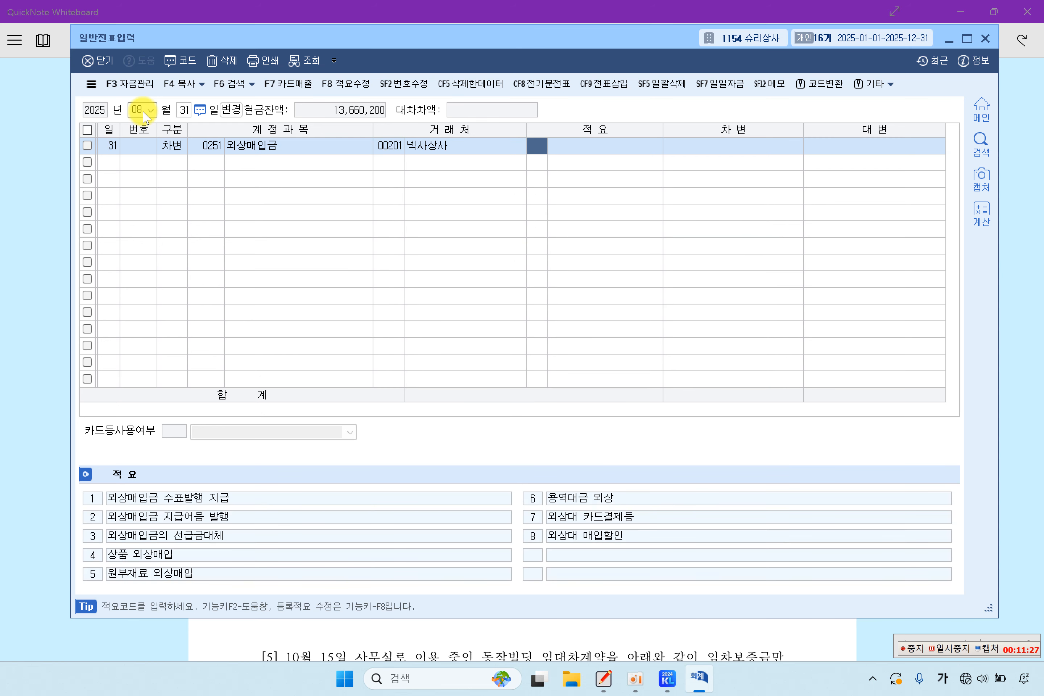
{"action": "key", "text": "Return"}
{"action": "key", "text": "Return"}
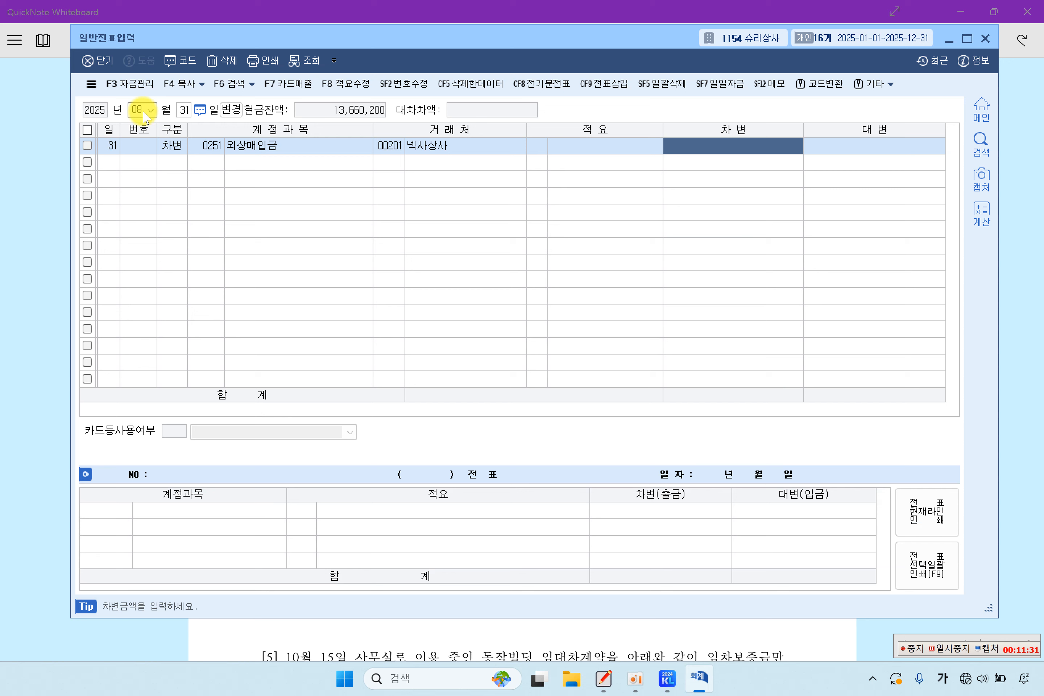
{"action": "type", "text": "3000000"}
{"action": "key", "text": "Return"}
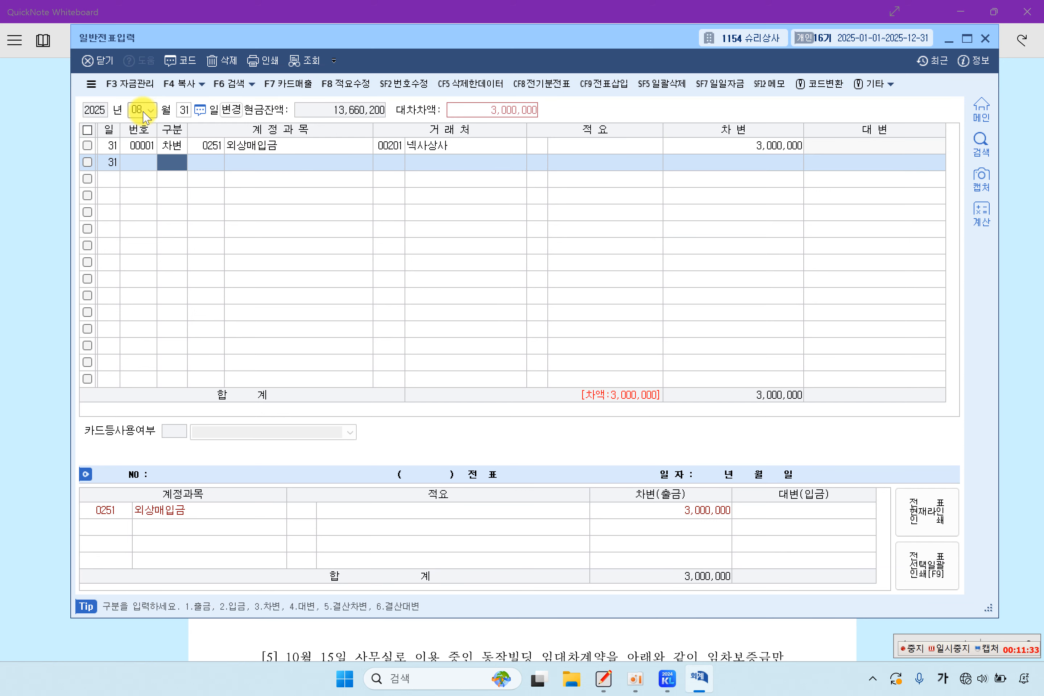
Step: Add a credit line for 0101 현금 of 3,000,000 to complete the August 31 voucher
{"action": "type", "text": "4"}
{"action": "key", "text": "Return"}
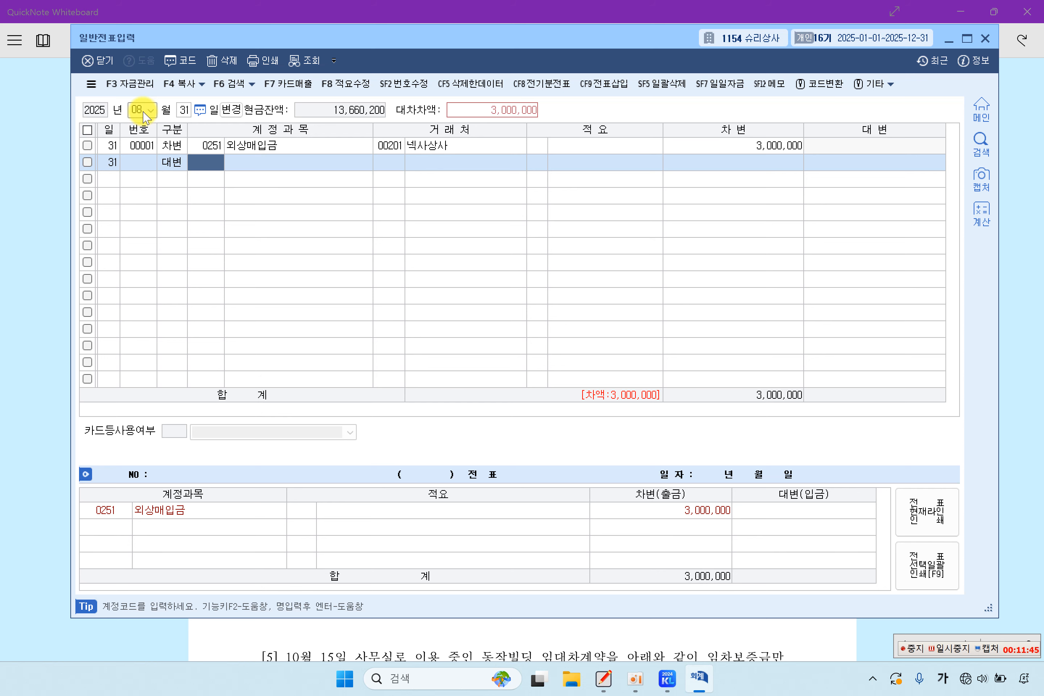
{"action": "type", "text": "101"}
{"action": "key", "text": "Return"}
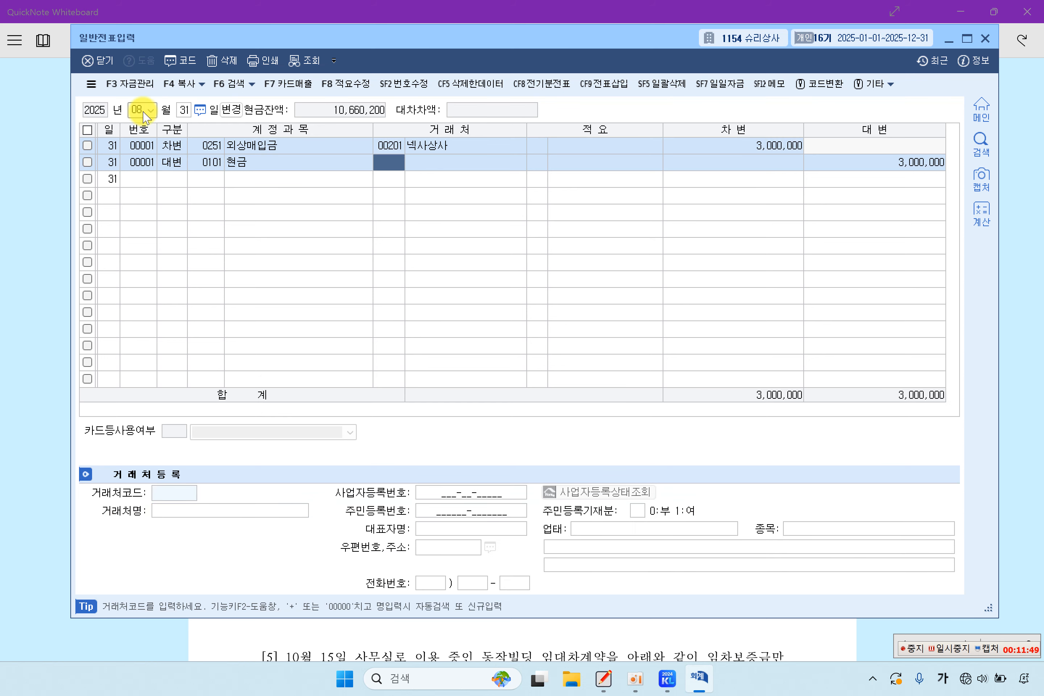
{"action": "key", "text": "Return"}
{"action": "key", "text": "Return"}
{"action": "key", "text": "Return"}
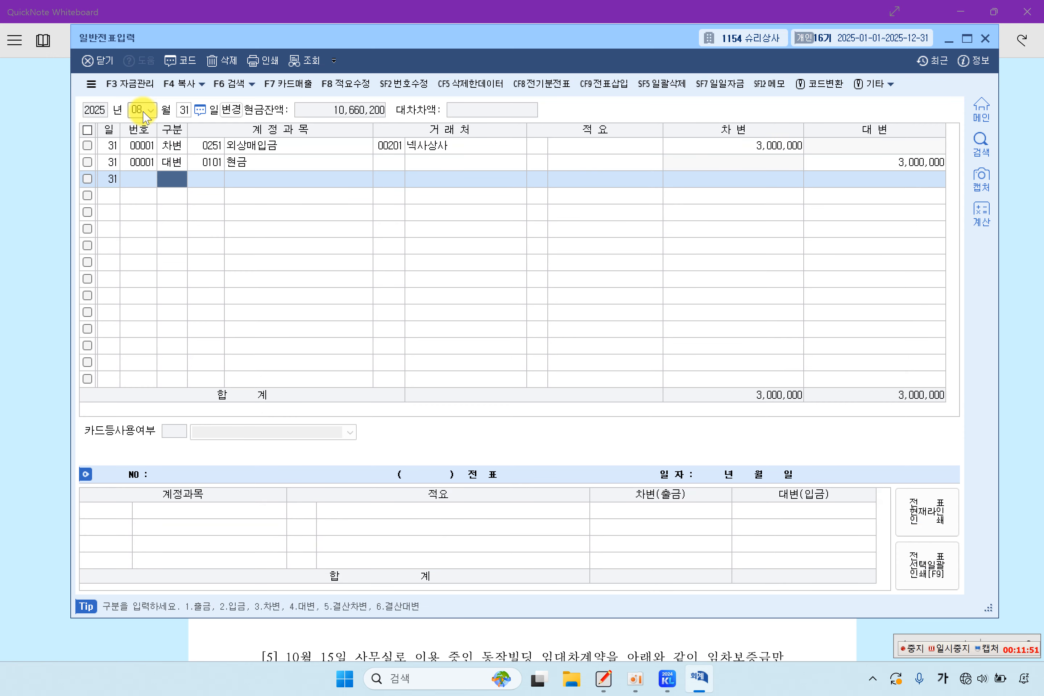
{"action": "key", "text": "Up"}
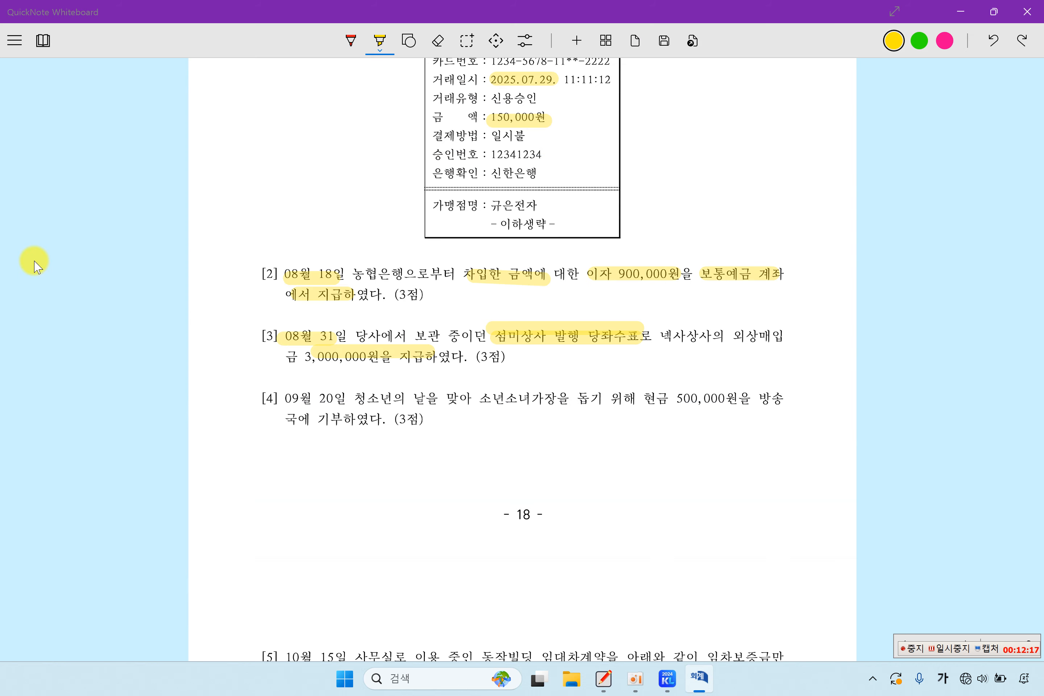
Step: Return to the whiteboard and highlight 09월 20일, 소년소녀가장, 현금 500,000 and 기부하였다 in 문제4 [4]
{"action": "left_click", "coordinate": [35, 261]}
{"action": "left_click_drag", "start_coordinate": [276, 396], "coordinate": [345, 398]}
{"action": "left_click_drag", "start_coordinate": [480, 400], "coordinate": [556, 407]}
{"action": "left_click_drag", "start_coordinate": [649, 406], "coordinate": [721, 406]}
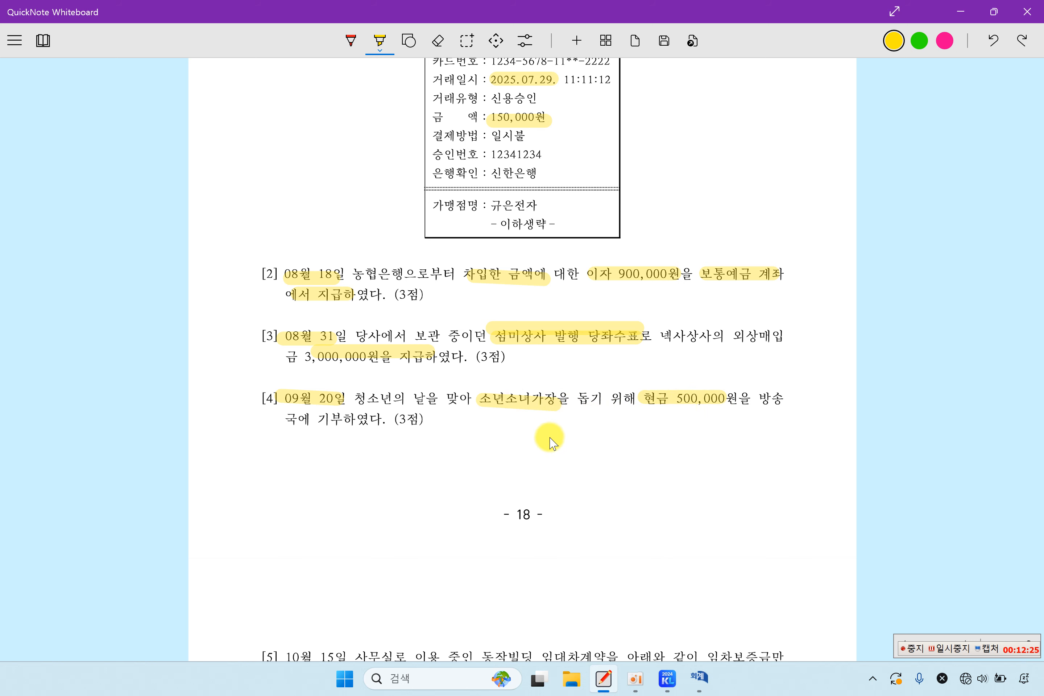
{"action": "left_click_drag", "start_coordinate": [316, 422], "coordinate": [379, 426]}
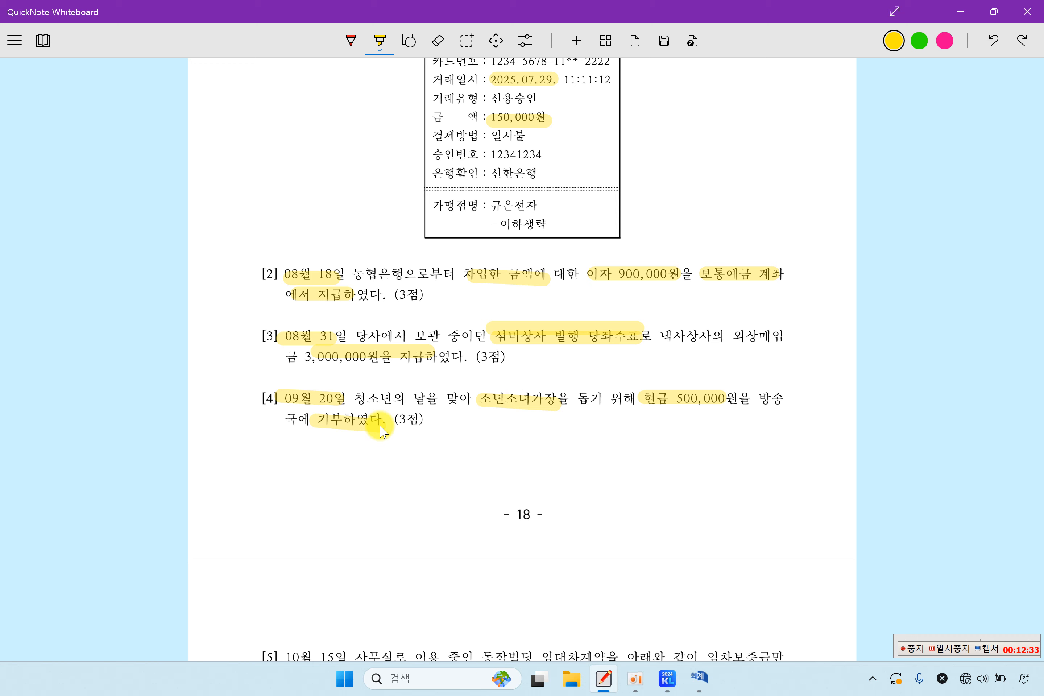
Step: Switch back to 일반전표입력 in KcLep and set the voucher date to September 20
{"action": "left_click", "coordinate": [698, 678]}
{"action": "left_click", "coordinate": [138, 110]}
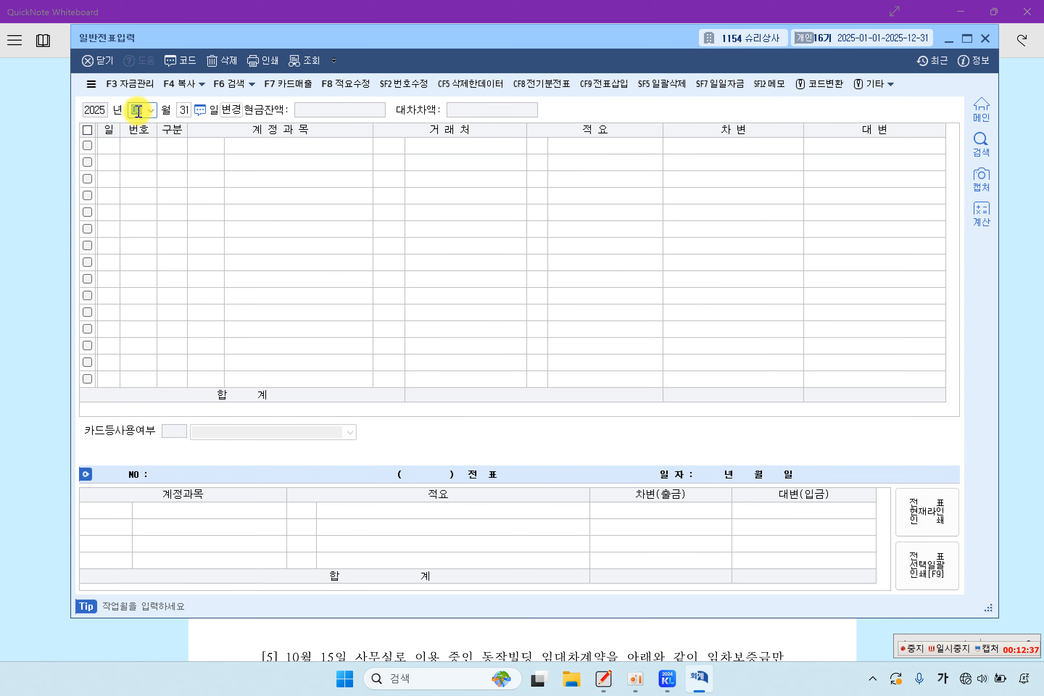
{"action": "type", "text": "092"}
{"action": "type", "text": "0"}
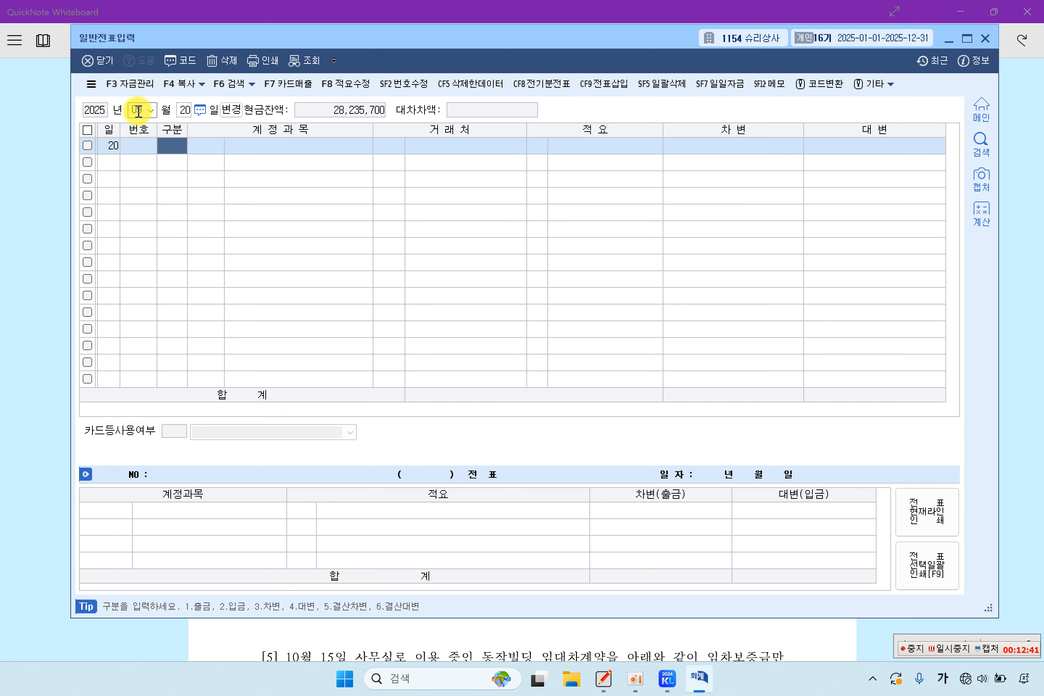
Step: Enter a debit line for 0953 기부금 with an amount of 500,000, finding the account by searching for 기부
{"action": "type", "text": "3"}
{"action": "key", "text": "Return"}
{"action": "type", "text": "기"}
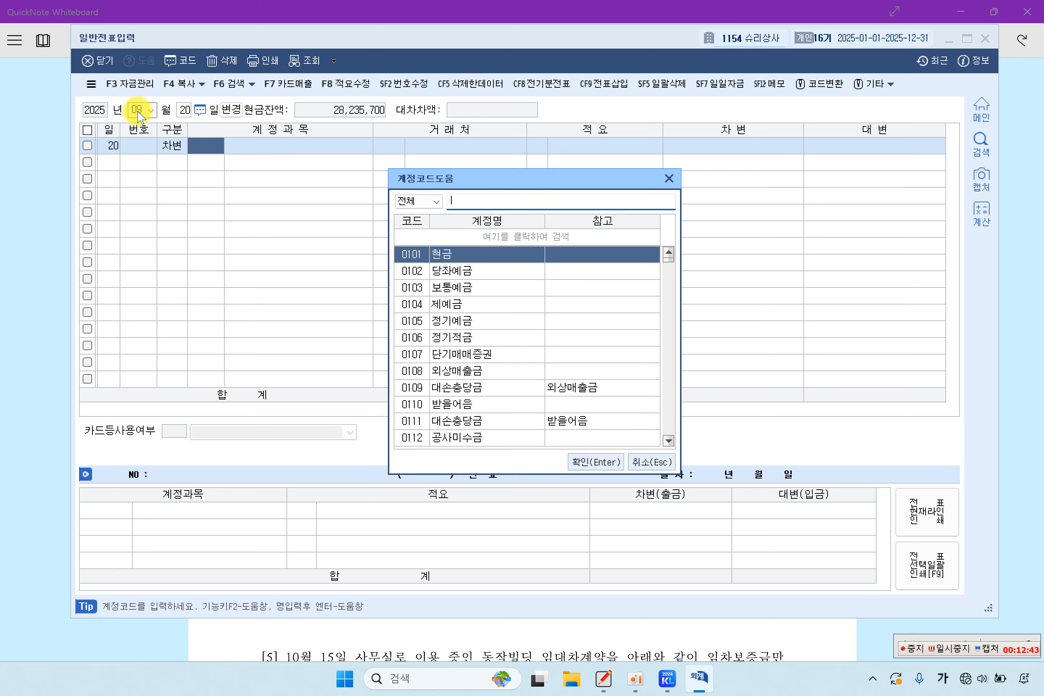
{"action": "type", "text": "부"}
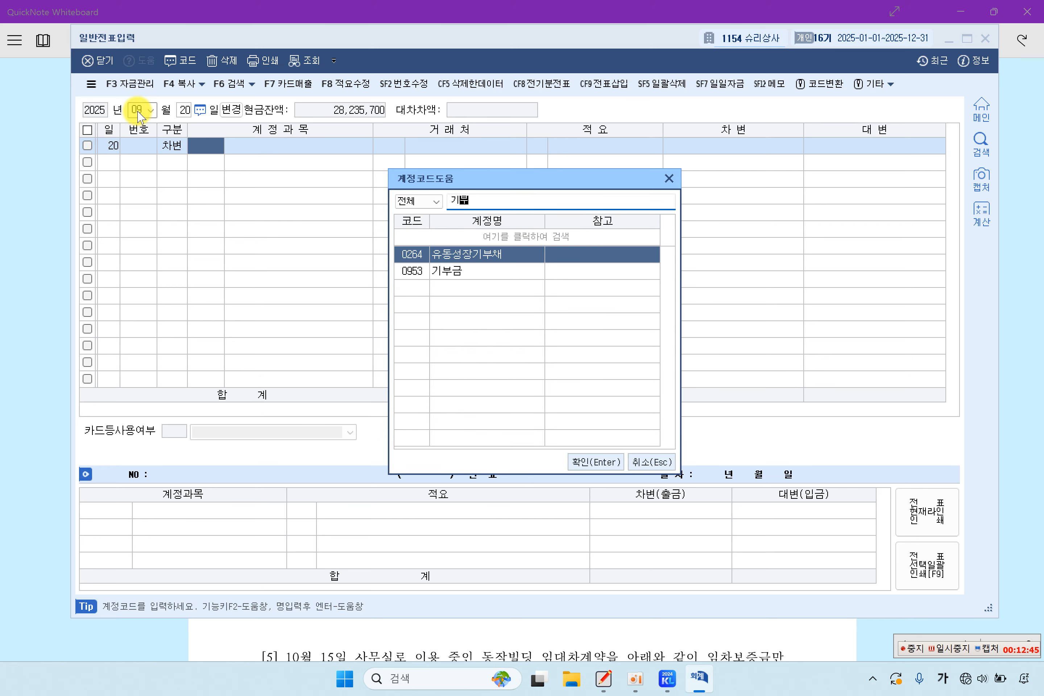
{"action": "key", "text": "Down"}
{"action": "key", "text": "Return"}
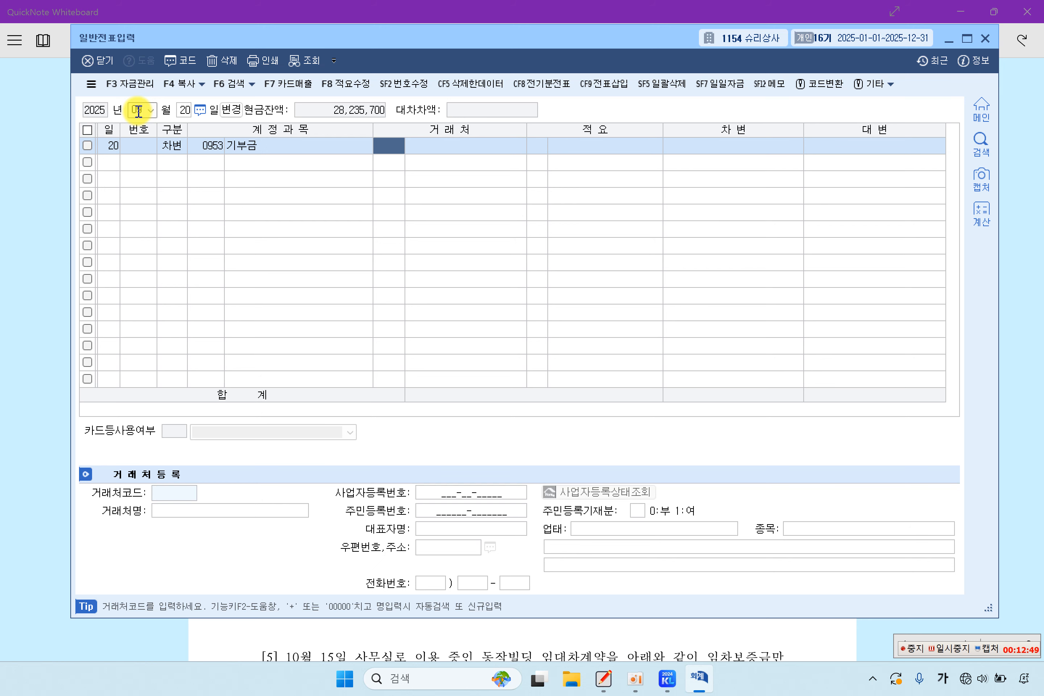
{"action": "key", "text": "Return"}
{"action": "key", "text": "Return"}
{"action": "key", "text": "Return"}
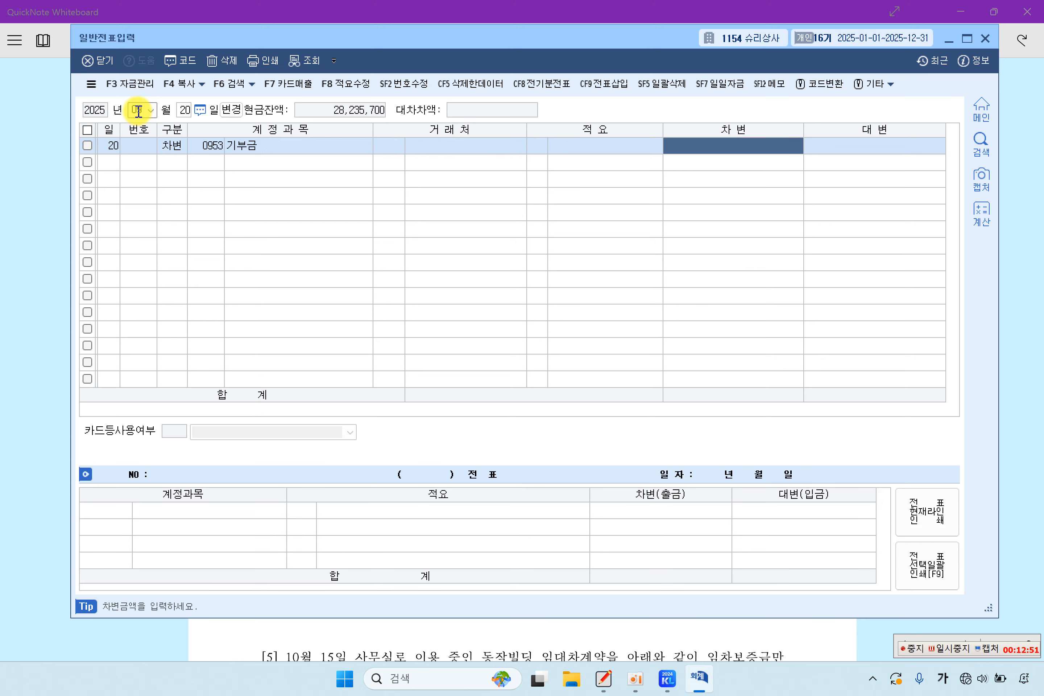
{"action": "type", "text": "5000000"}
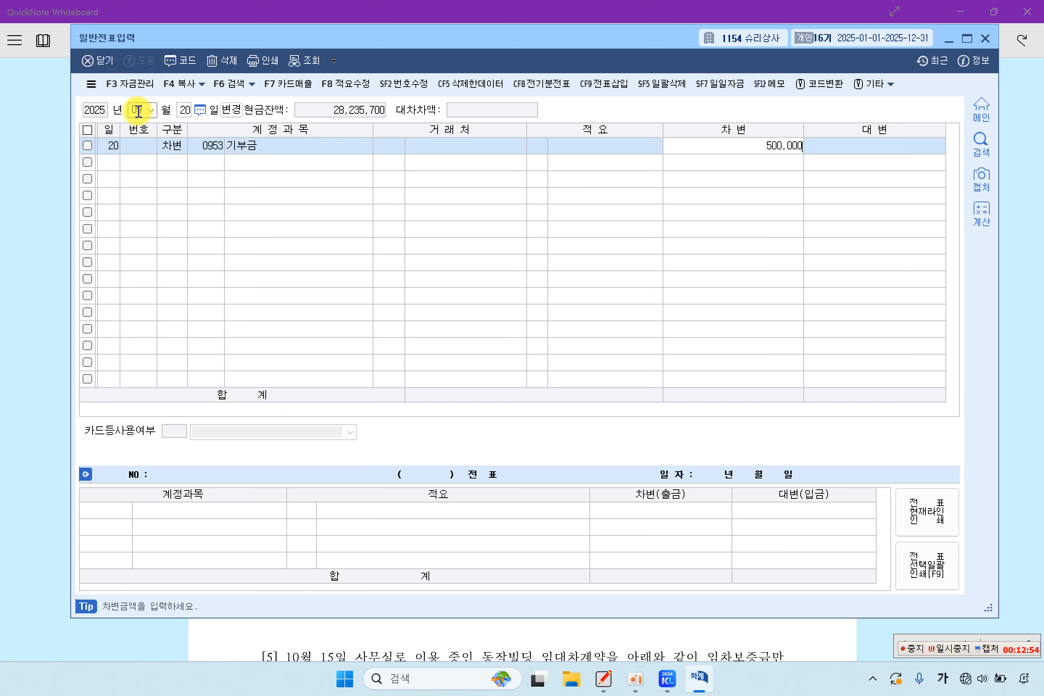
{"action": "key", "text": "Return"}
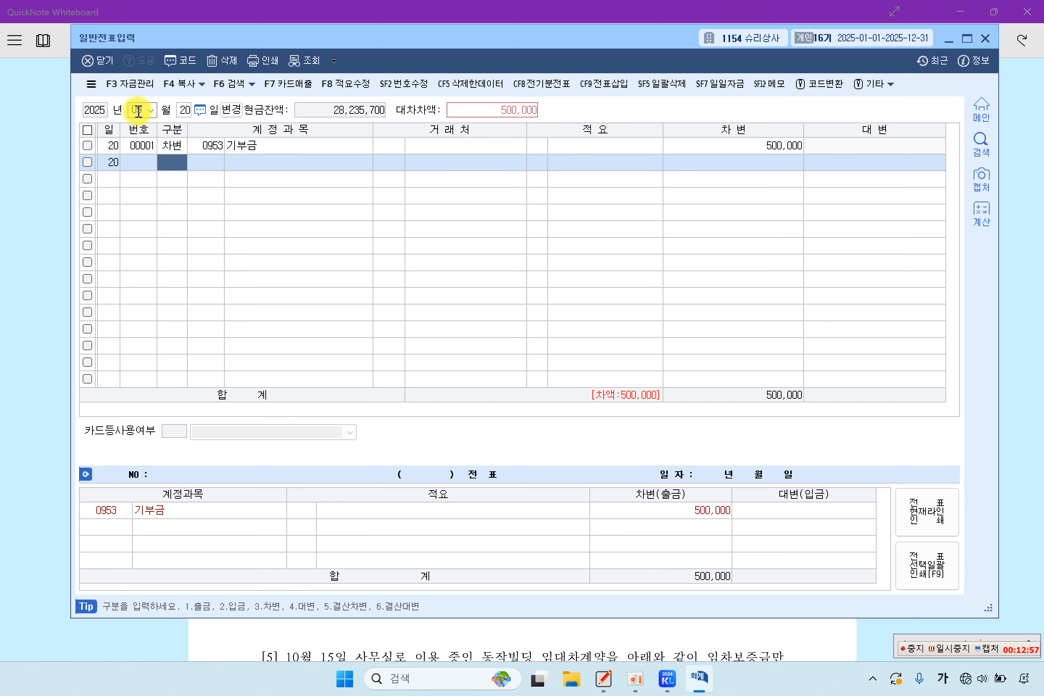
Step: Change the 기부금 line's 구분 from 차변 to 출금 so it is recorded as a cash payment
{"action": "key", "text": "Up"}
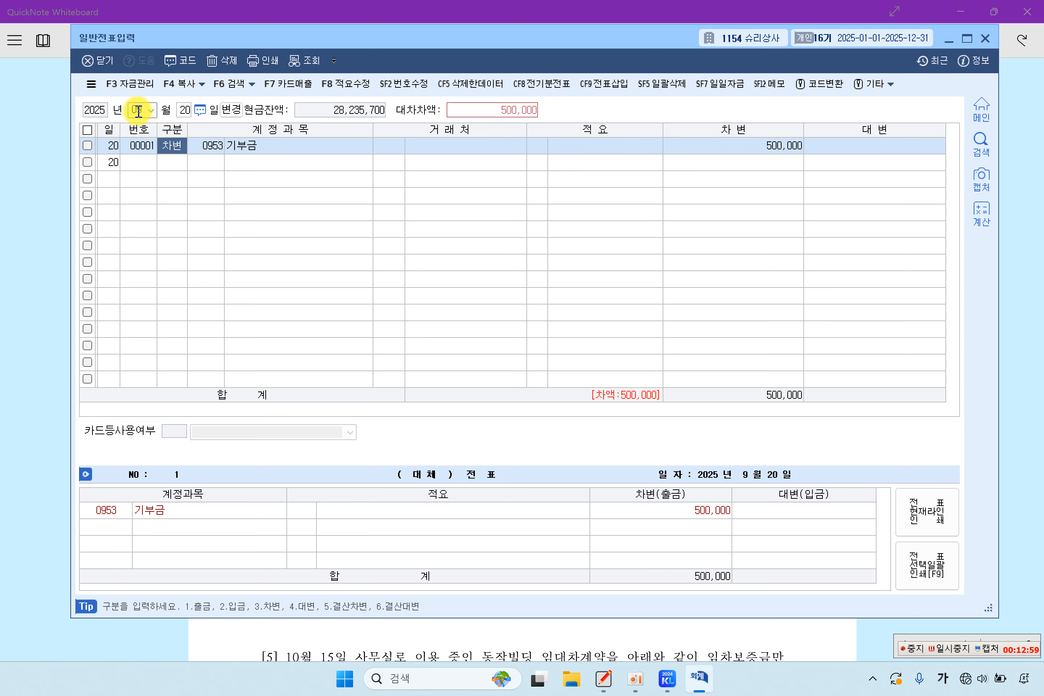
{"action": "type", "text": "1"}
{"action": "key", "text": "Return"}
{"action": "key", "text": "Left"}
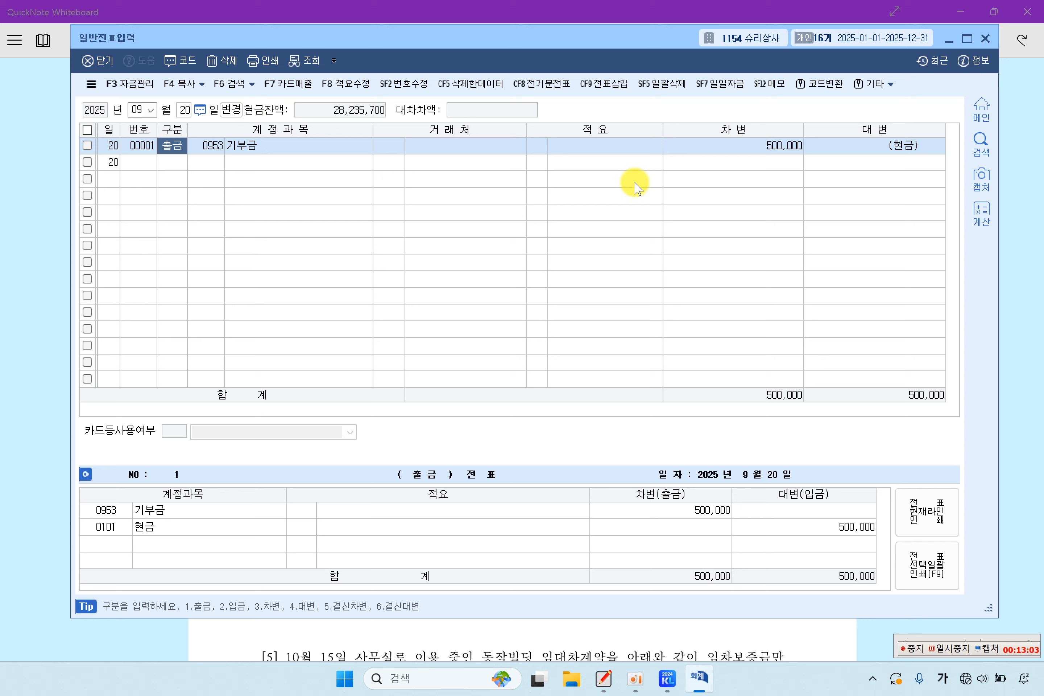
{"action": "left_click", "coordinate": [917, 146]}
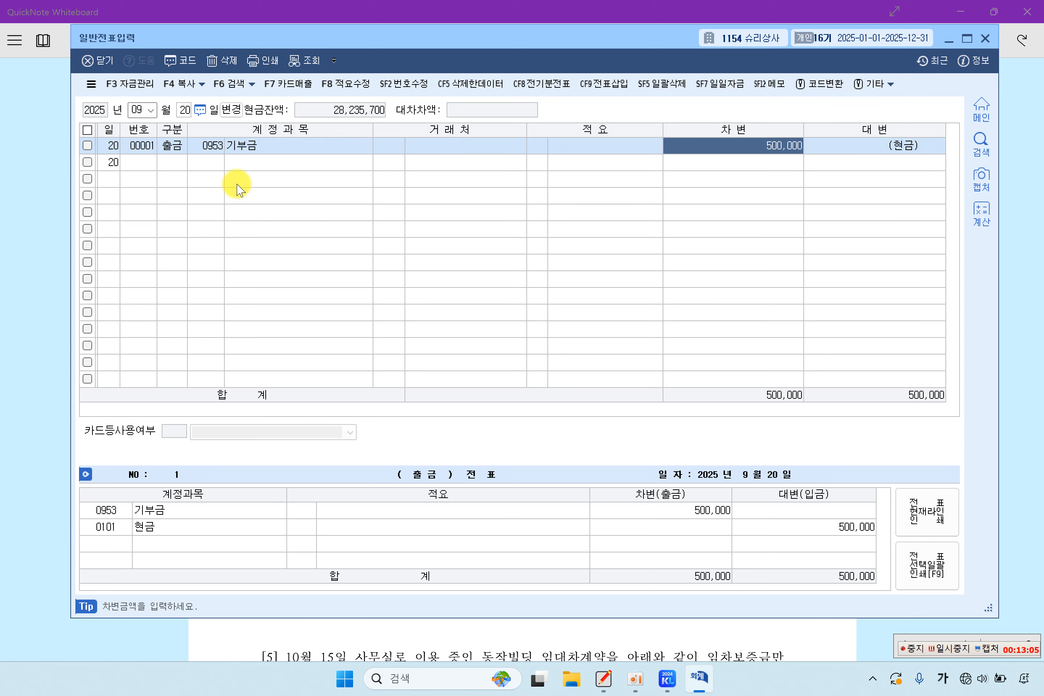
Step: Change the 기부금 line's 구분 back to 차변 and add a 대변 line for 0101 현금 with 500,000
{"action": "left_click", "coordinate": [176, 148]}
{"action": "type", "text": "3"}
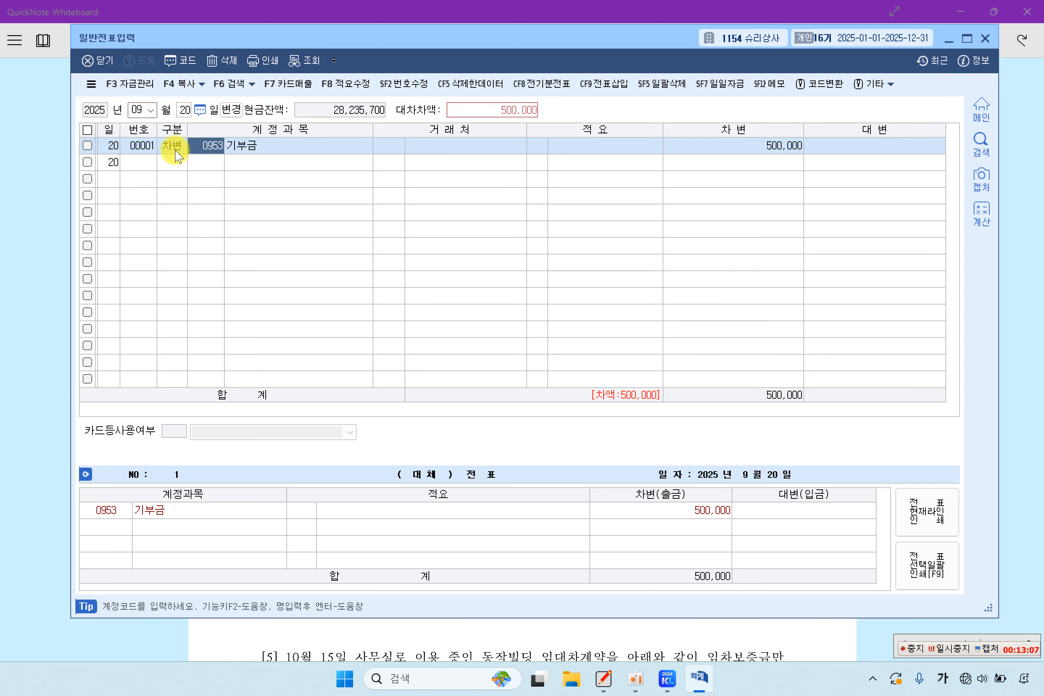
{"action": "key", "text": "Return"}
{"action": "type", "text": "4101"}
{"action": "key", "text": "Return"}
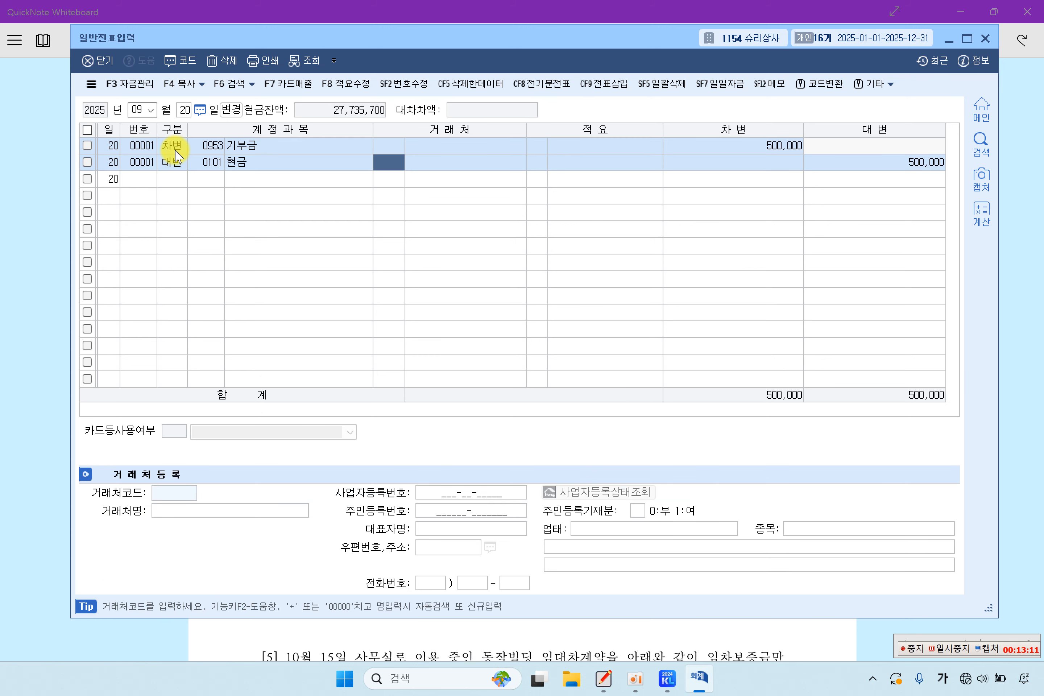
{"action": "key", "text": "Return"}
{"action": "key", "text": "Return"}
{"action": "key", "text": "Return"}
{"action": "key", "text": "Up"}
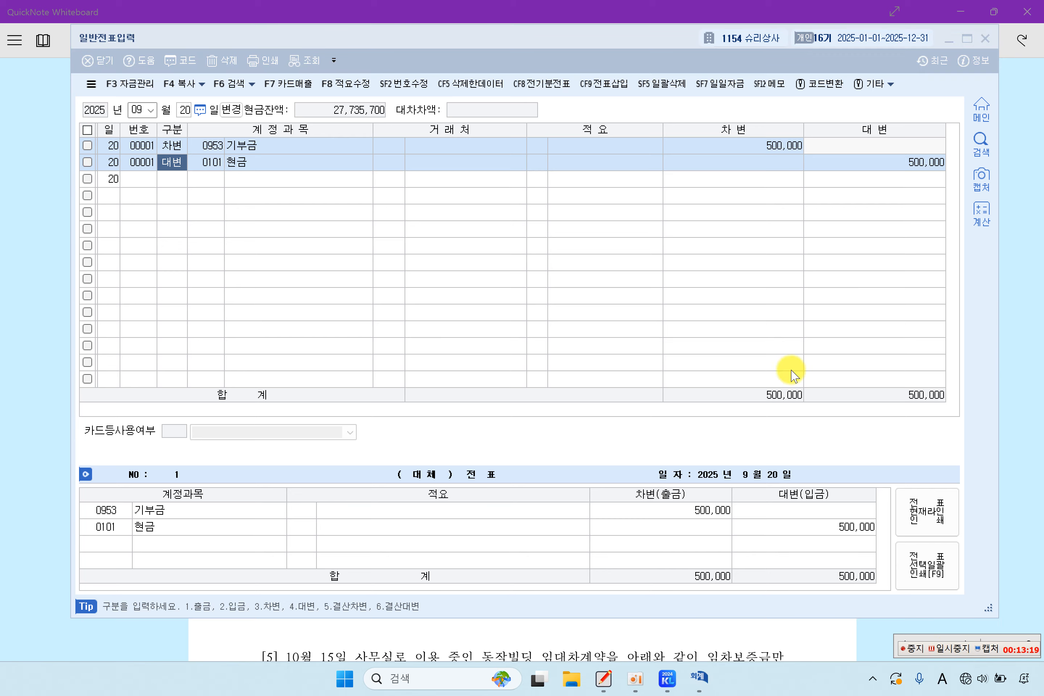
Step: Switch to the whiteboard and highlight 10월 15일, 인상된 임차보증금, 보통예금 계좌에서, 170,000,000 and the contract's 180,000,000 in 문제4 [5]
{"action": "left_click", "coordinate": [1021, 365]}
{"action": "scroll", "coordinate": [647, 415], "scroll_direction": "down", "scroll_amount": 12}
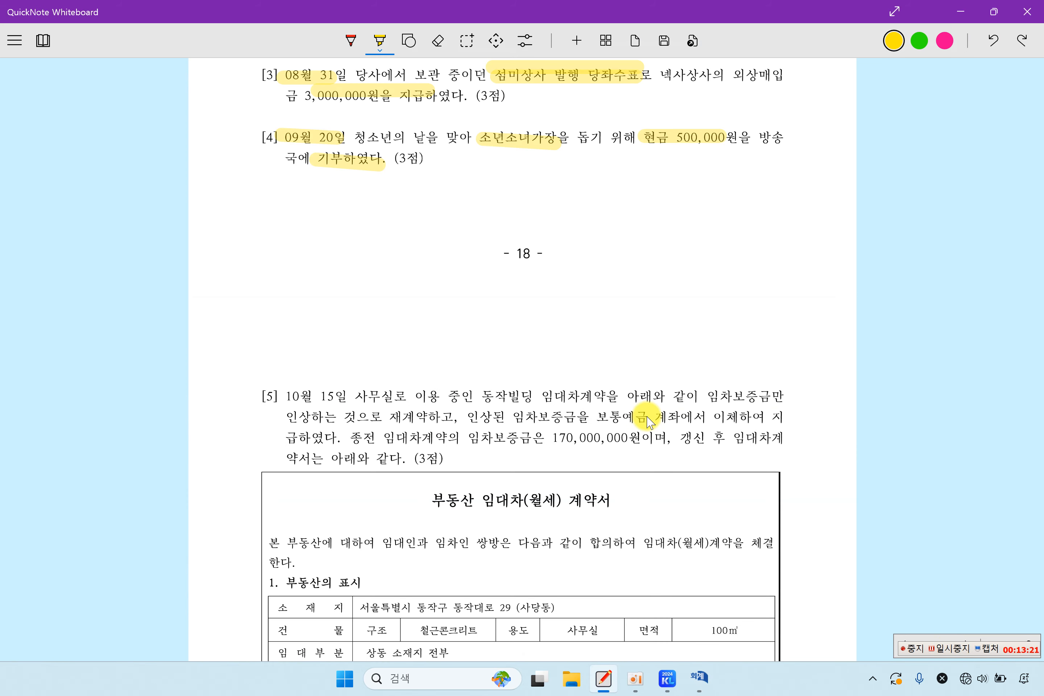
{"action": "scroll", "coordinate": [649, 420], "scroll_direction": "up", "scroll_amount": 2}
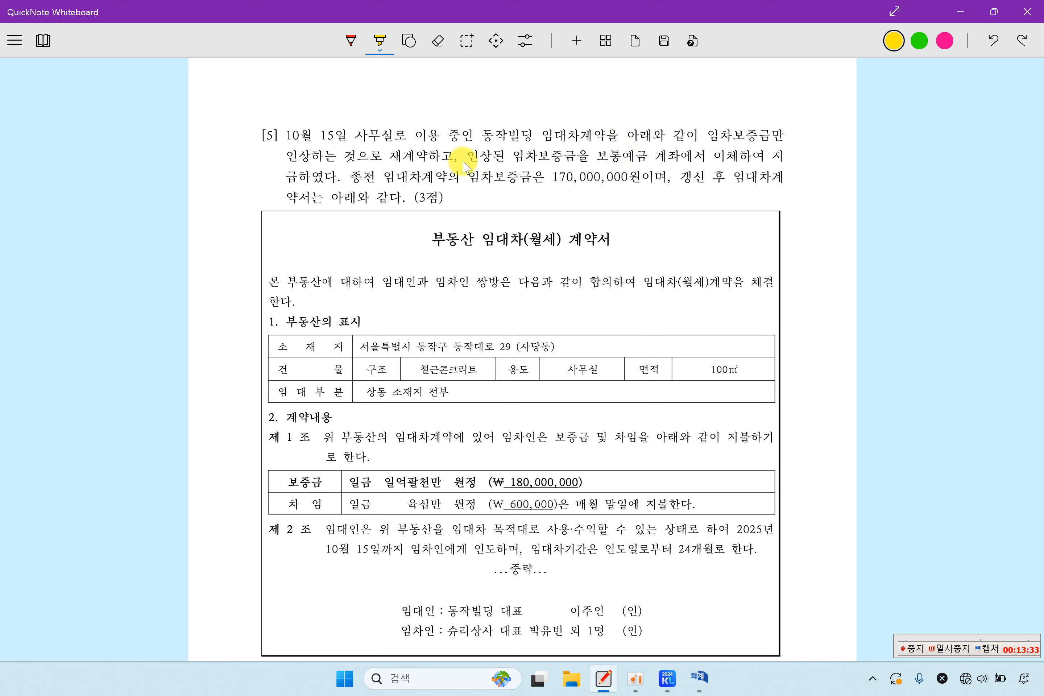
{"action": "left_click_drag", "start_coordinate": [467, 157], "coordinate": [729, 157]}
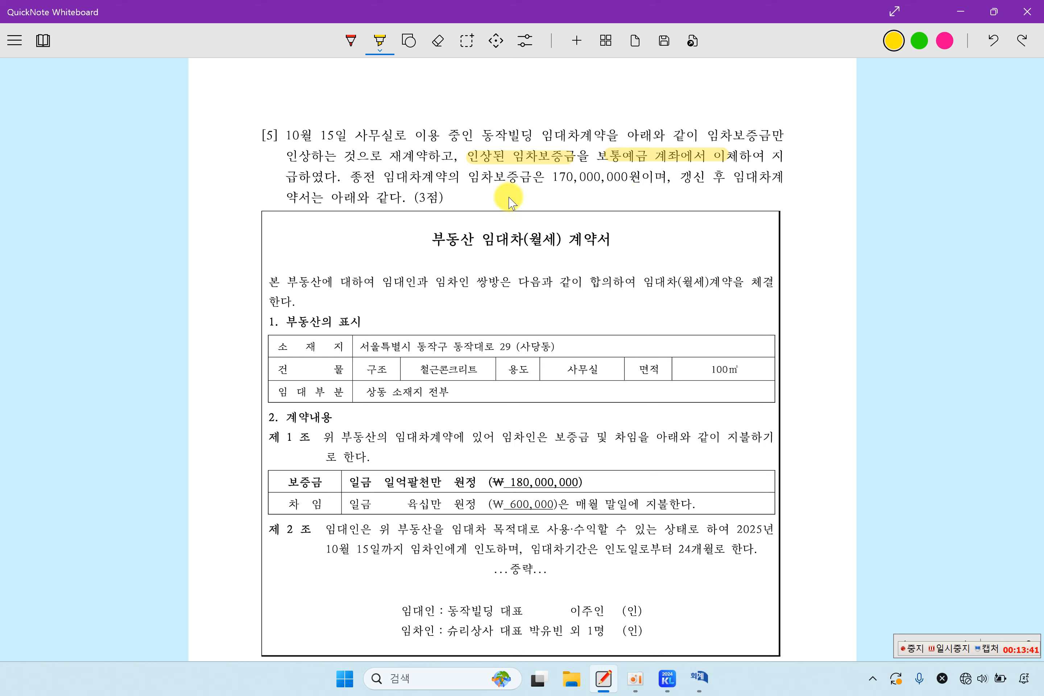
{"action": "left_click_drag", "start_coordinate": [485, 177], "coordinate": [657, 181]}
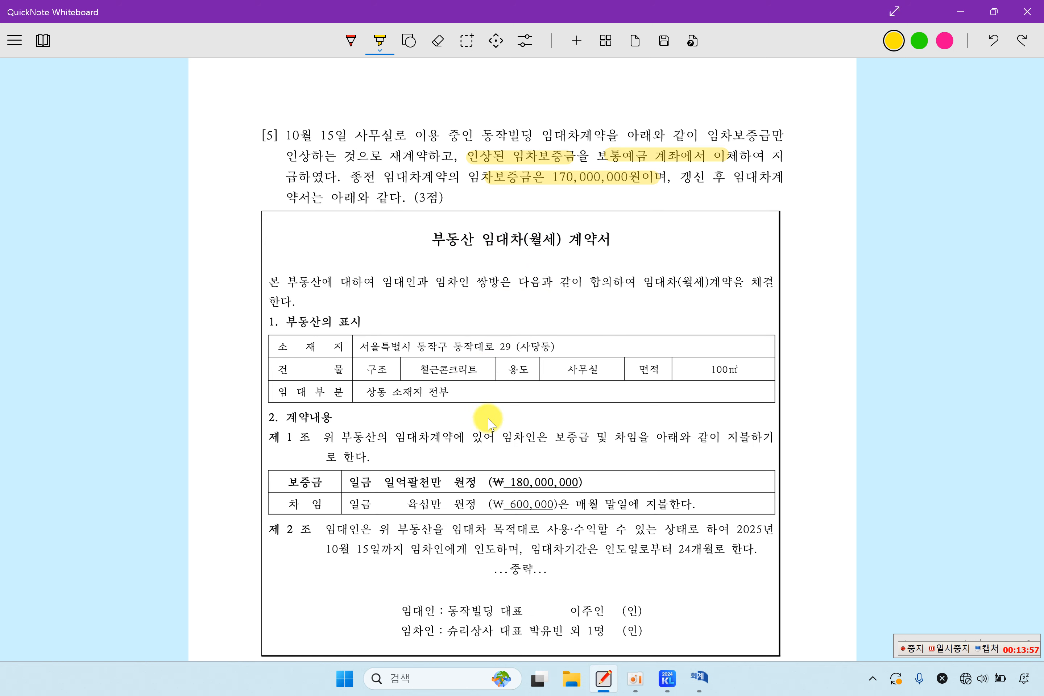
{"action": "scroll", "coordinate": [489, 424], "scroll_direction": "down", "scroll_amount": 2}
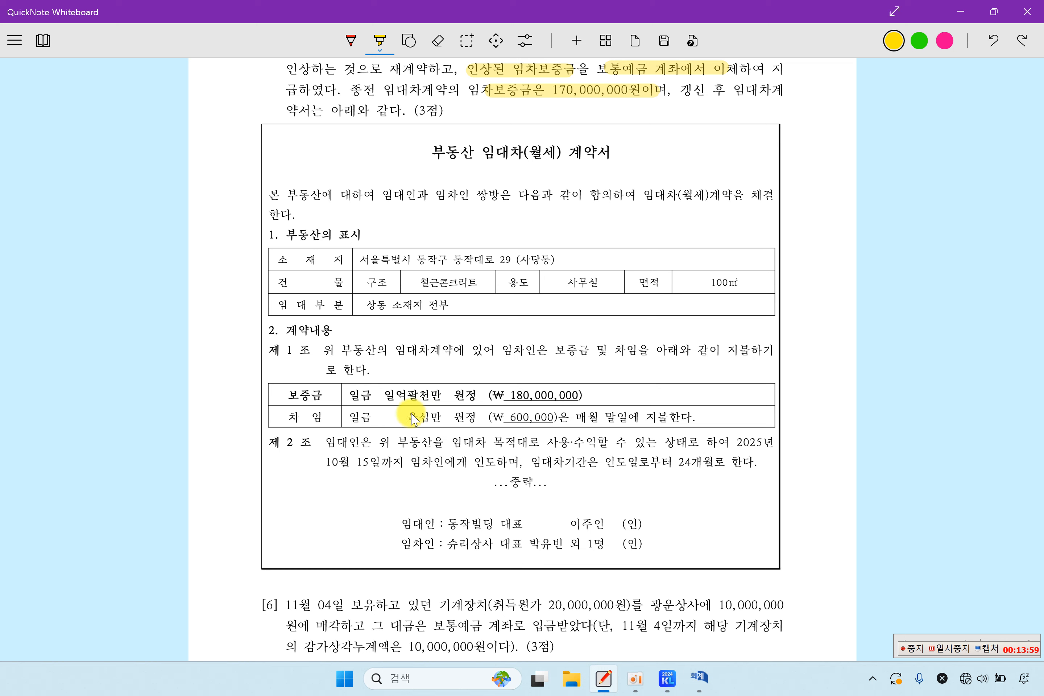
{"action": "left_click_drag", "start_coordinate": [501, 394], "coordinate": [586, 399]}
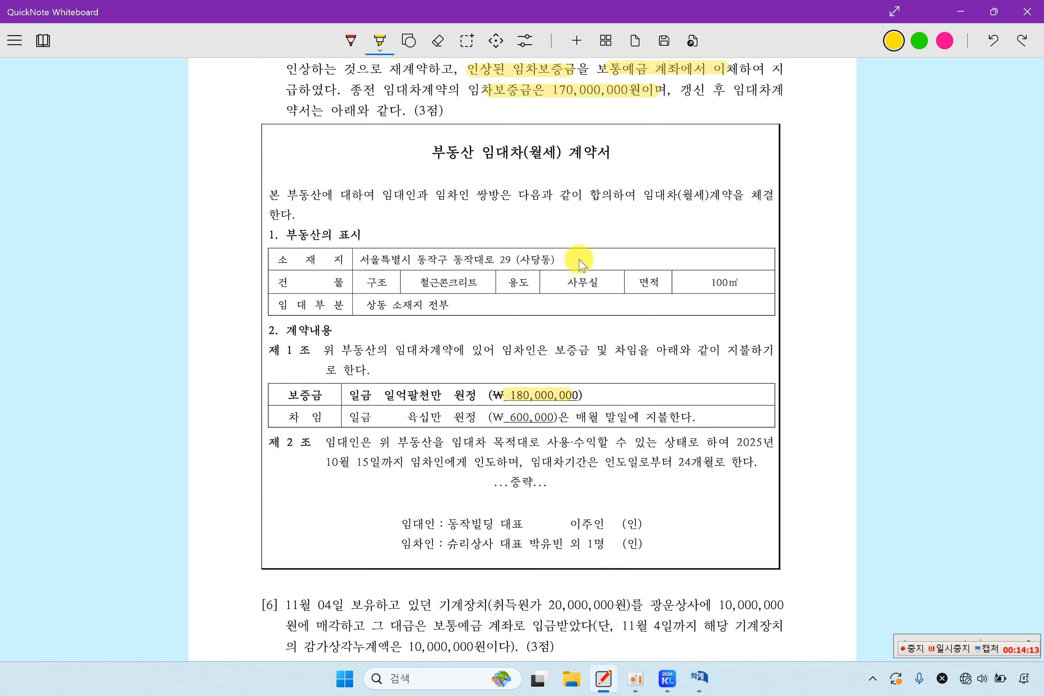
{"action": "scroll", "coordinate": [580, 265], "scroll_direction": "up", "scroll_amount": 2}
{"action": "left_click_drag", "start_coordinate": [287, 135], "coordinate": [347, 135]}
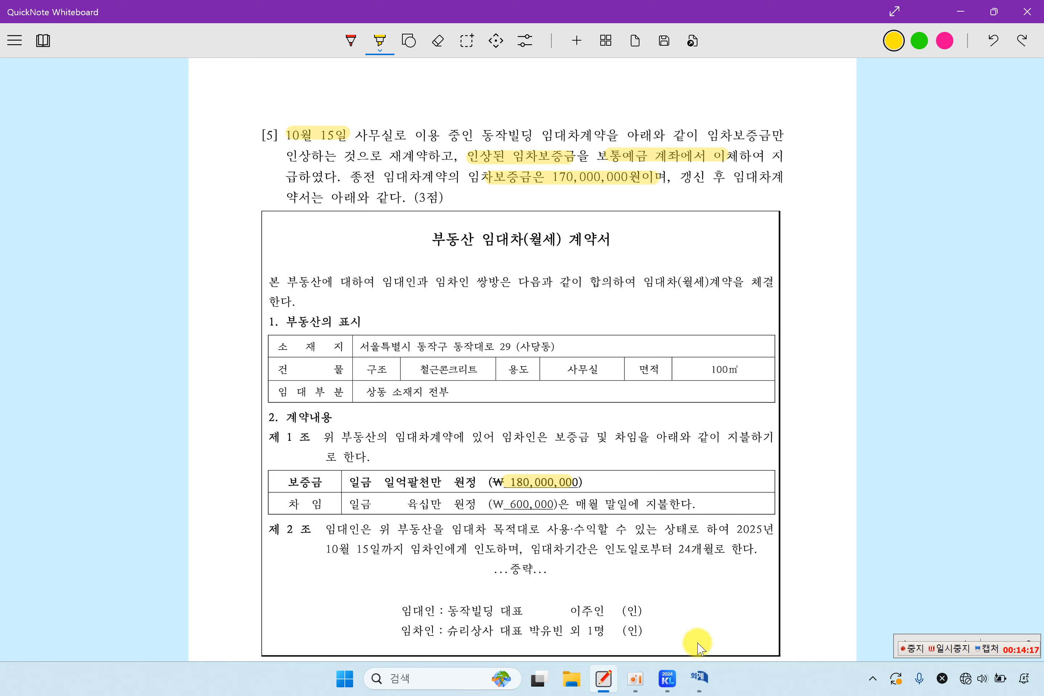
Step: Switch back to 일반전표입력 in KcLep and set the voucher date to October 15
{"action": "left_click", "coordinate": [698, 677]}
{"action": "left_click", "coordinate": [141, 109]}
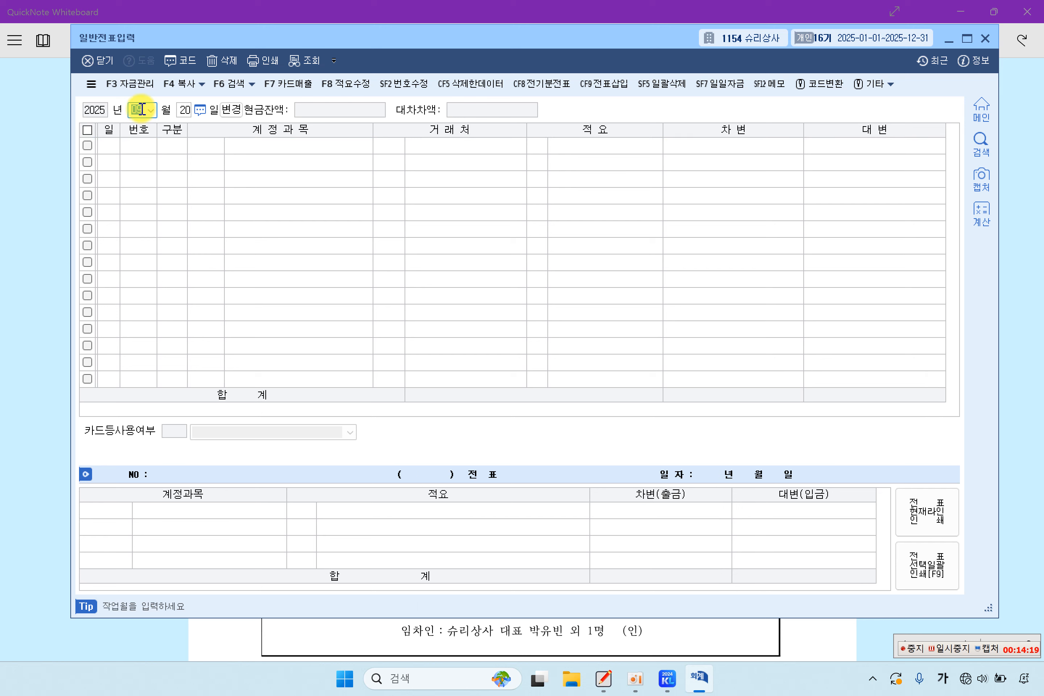
{"action": "type", "text": "1"}
{"action": "type", "text": "10"}
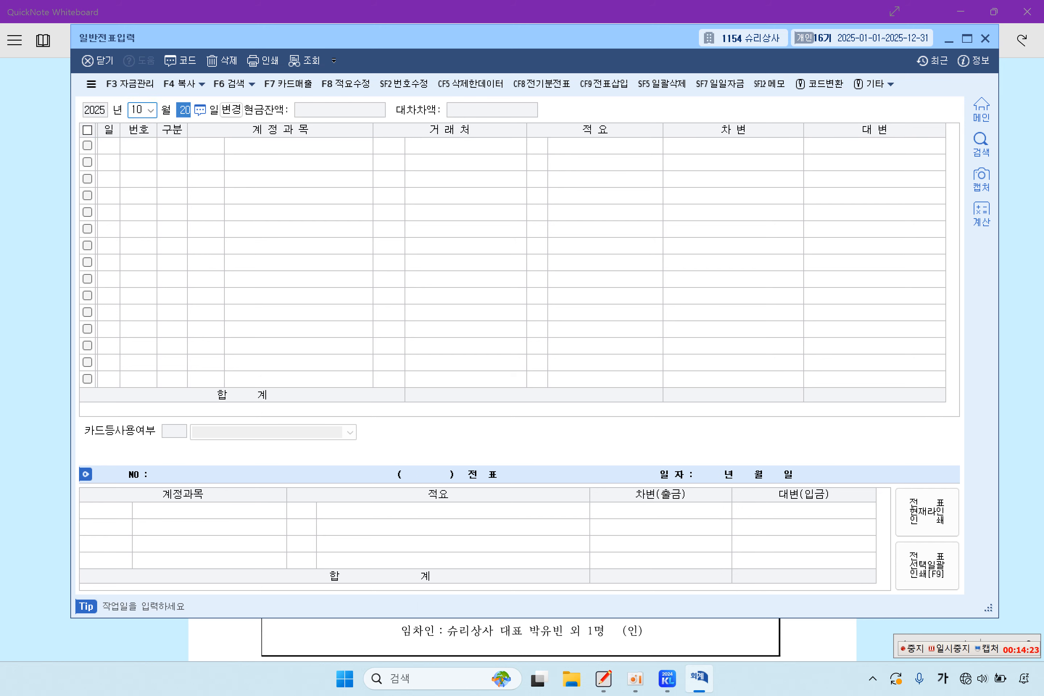
{"action": "type", "text": "15"}
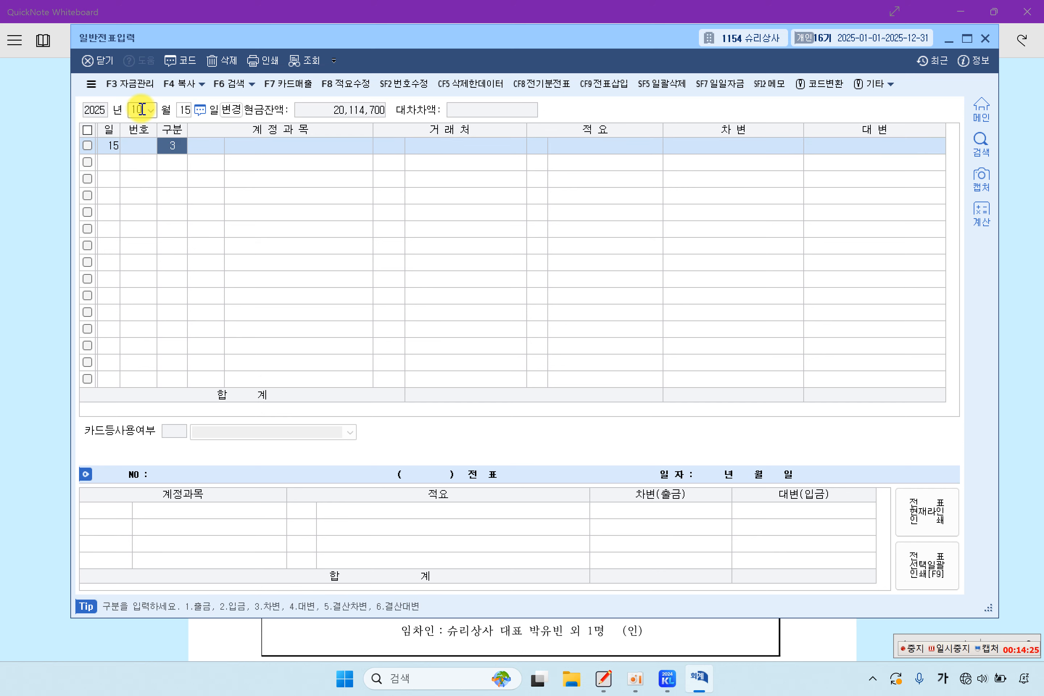
Step: Start a 차변 line with account 0232 임차보증금, finding it by searching for 임차
{"action": "type", "text": "3"}
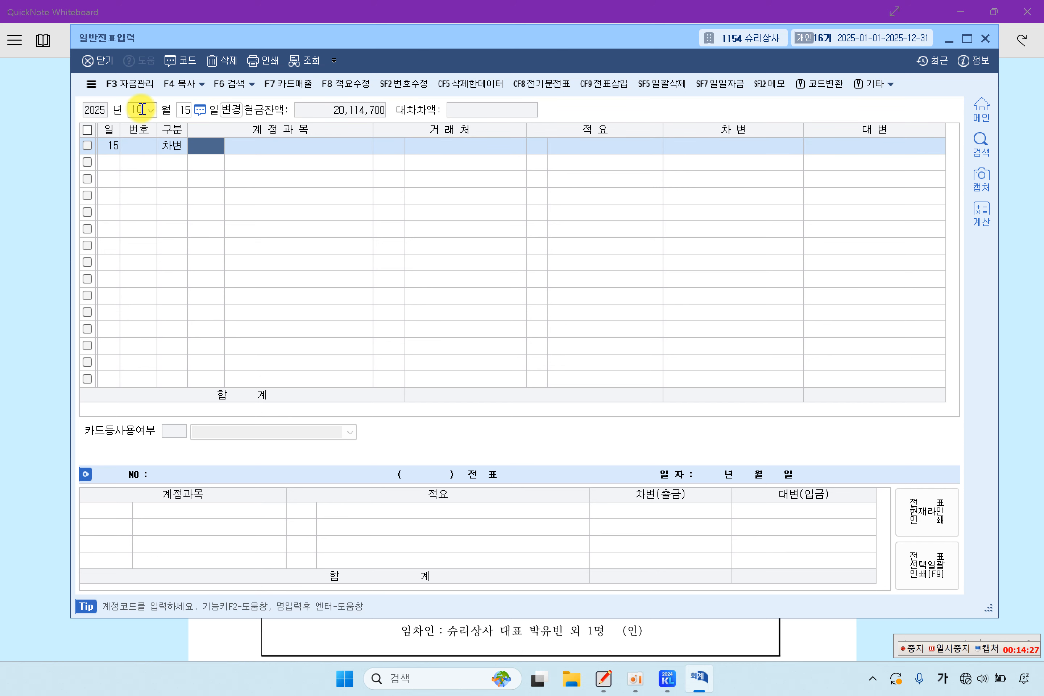
{"action": "key", "text": "F2"}
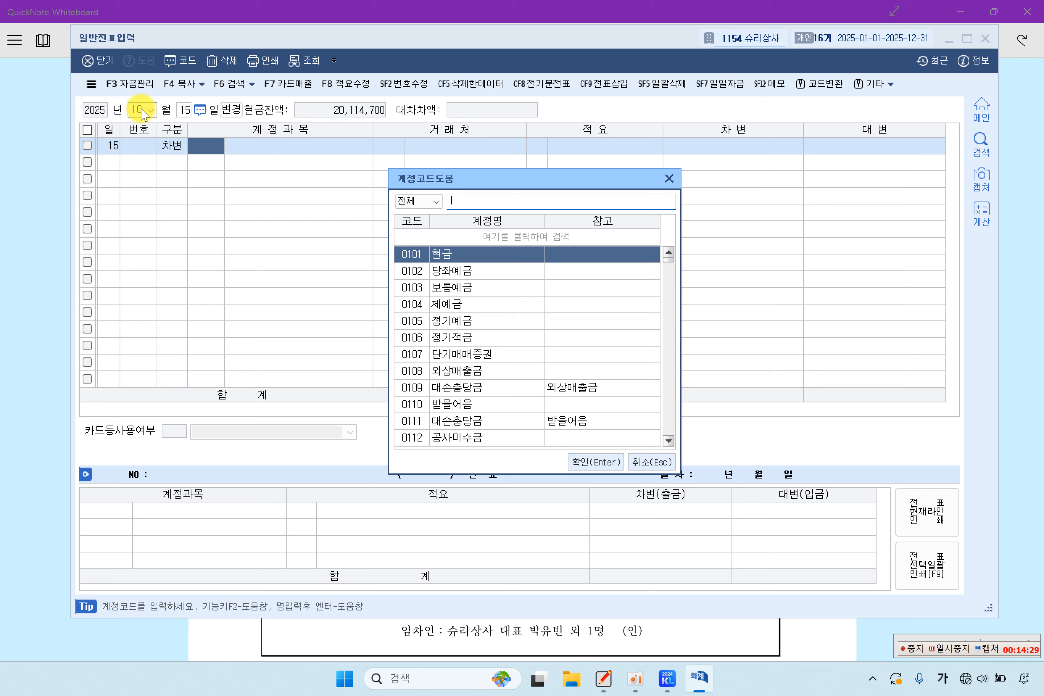
{"action": "type", "text": "임"}
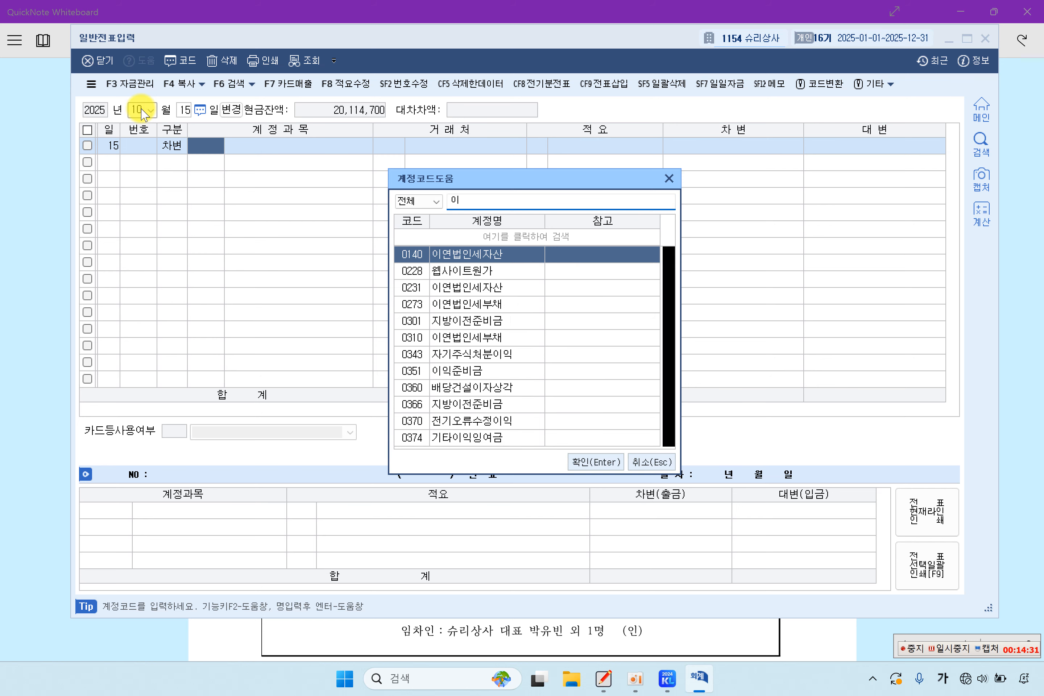
{"action": "type", "text": "차"}
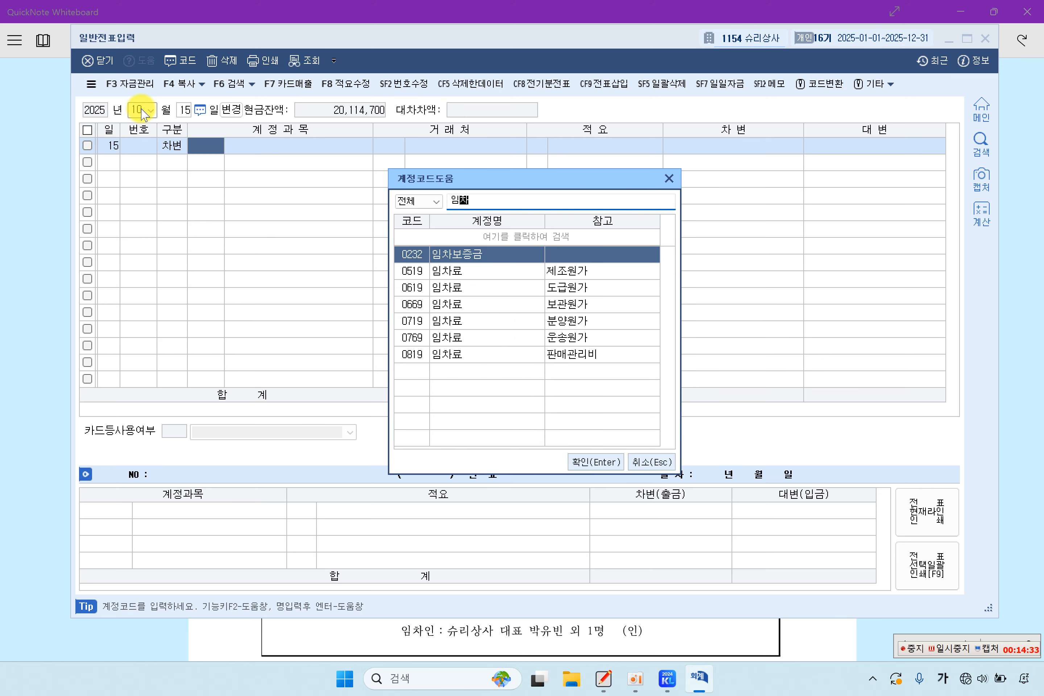
{"action": "key", "text": "Return"}
{"action": "key", "text": "Return"}
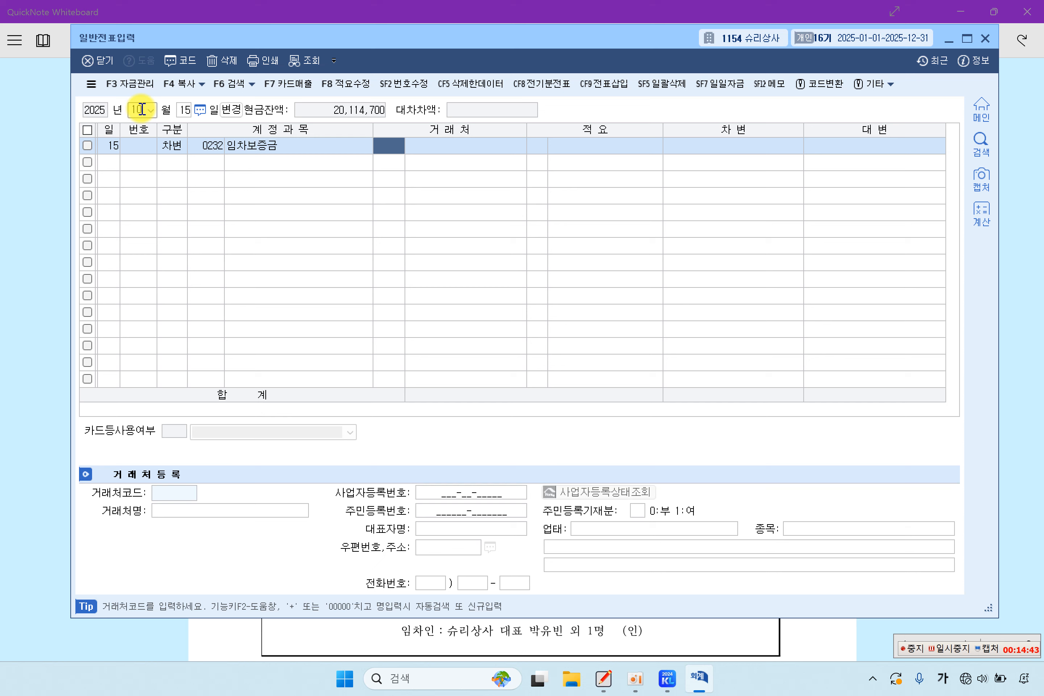
Step: Assign 동작빌딩 as the 임차보증금 line's 거래처 by searching for 동, and enter a debit amount of 10,000,000
{"action": "key", "text": "F2"}
{"action": "type", "text": "동"}
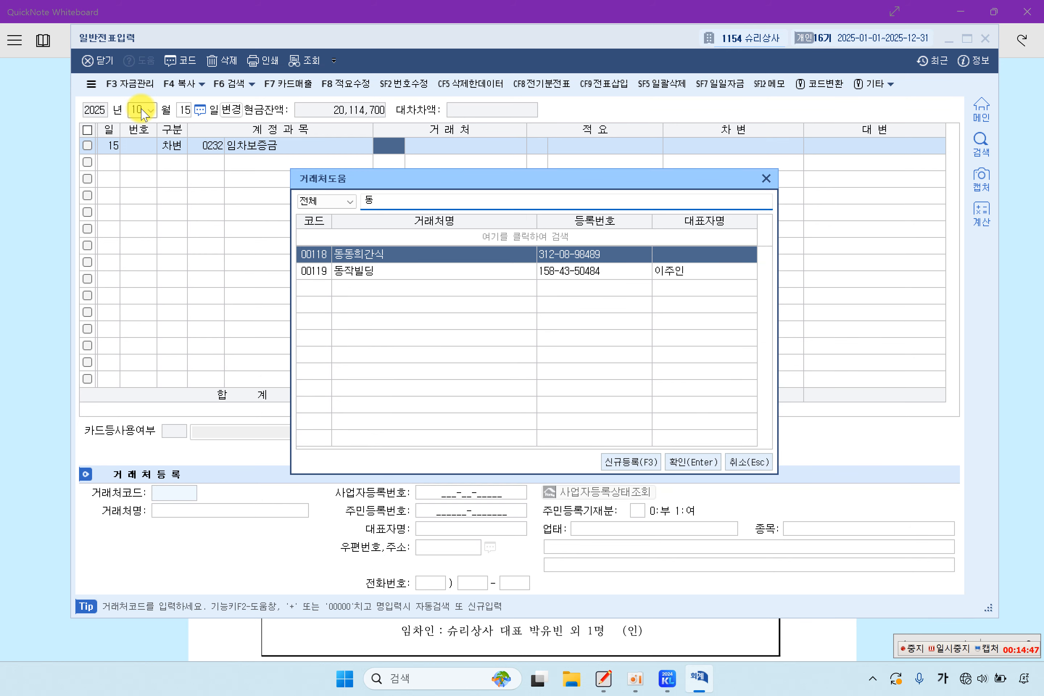
{"action": "key", "text": "Down"}
{"action": "key", "text": "Return"}
{"action": "key", "text": "Return"}
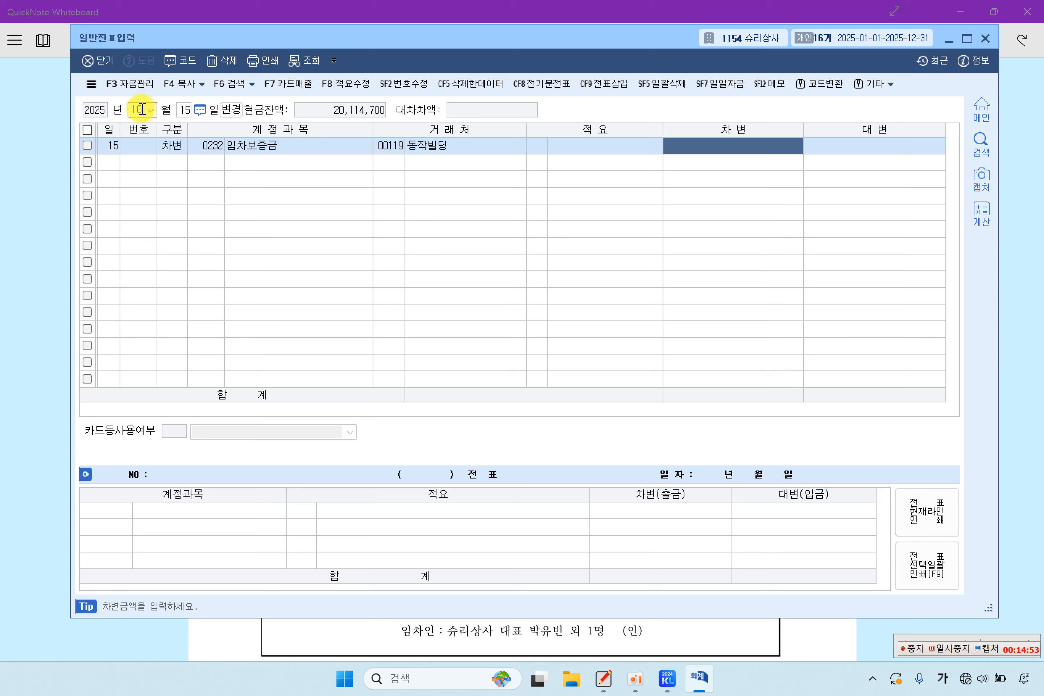
{"action": "type", "text": "10"}
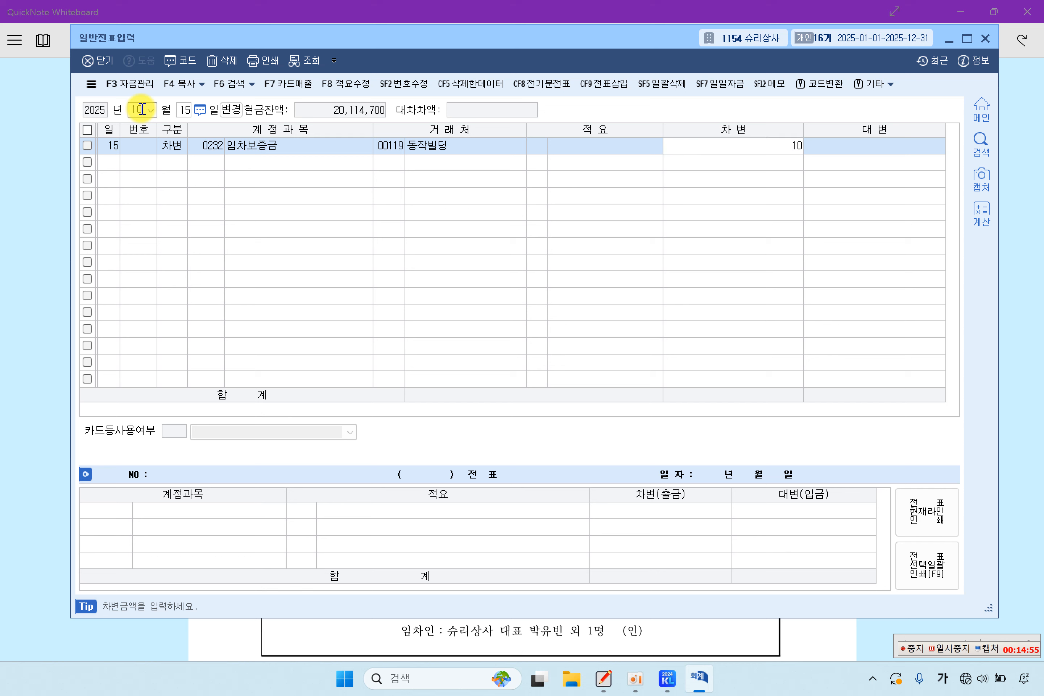
{"action": "type", "text": ",000,000"}
{"action": "key", "text": "Return"}
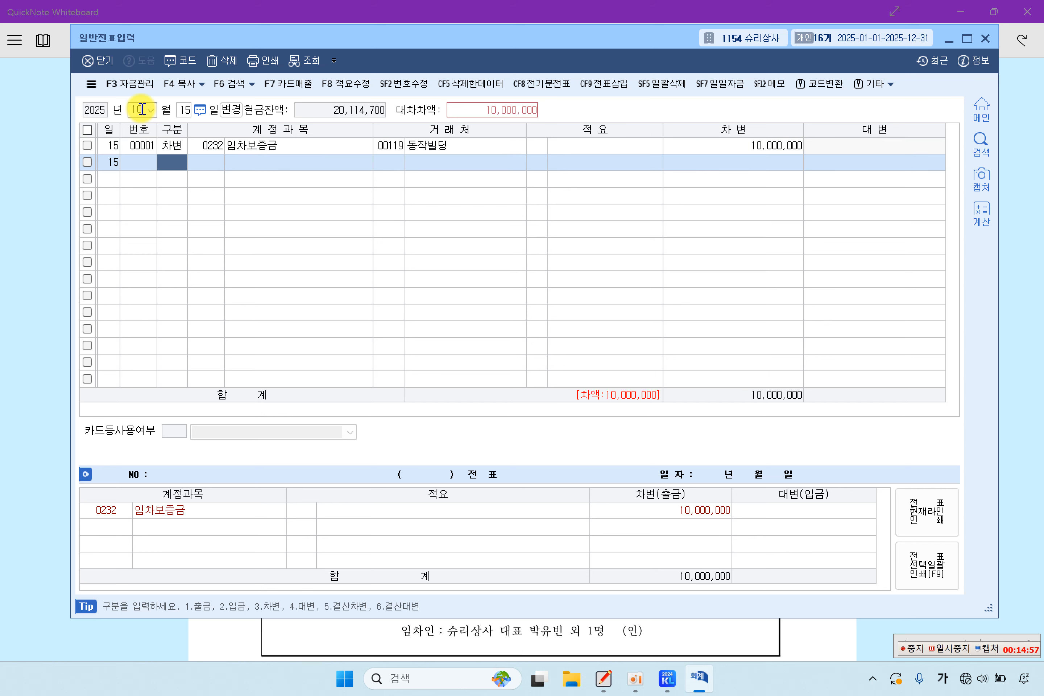
Step: Add a 대변 line for 0103 보통예금 with 10,000,000, leaving 거래처 and 적요 blank
{"action": "type", "text": "4"}
{"action": "key", "text": "Return"}
{"action": "type", "text": "103"}
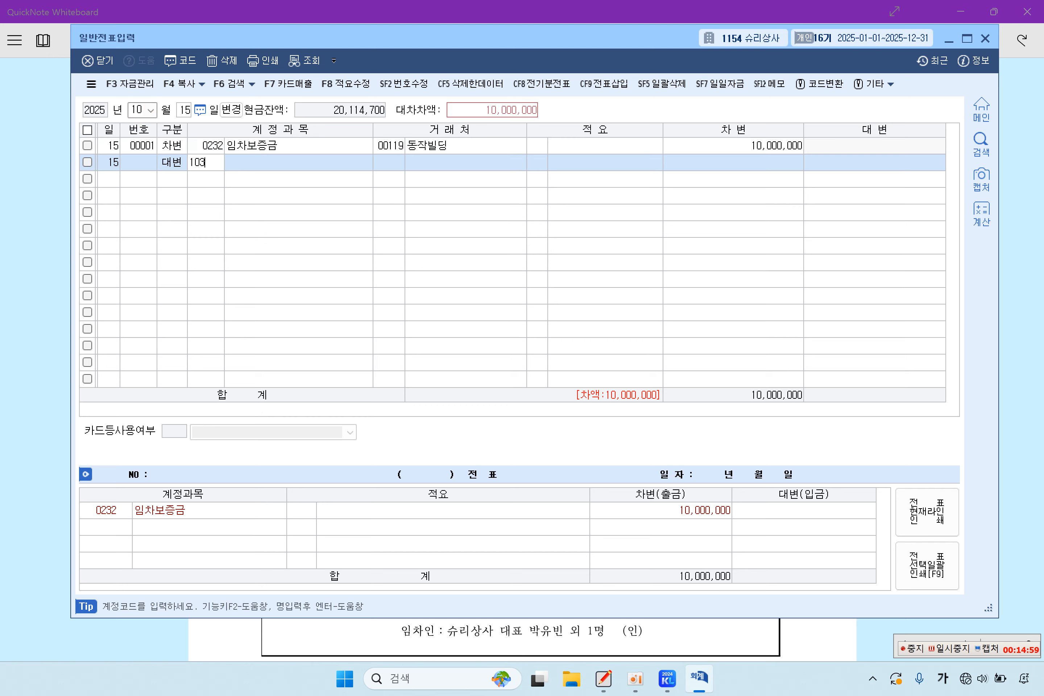
{"action": "key", "text": "Return"}
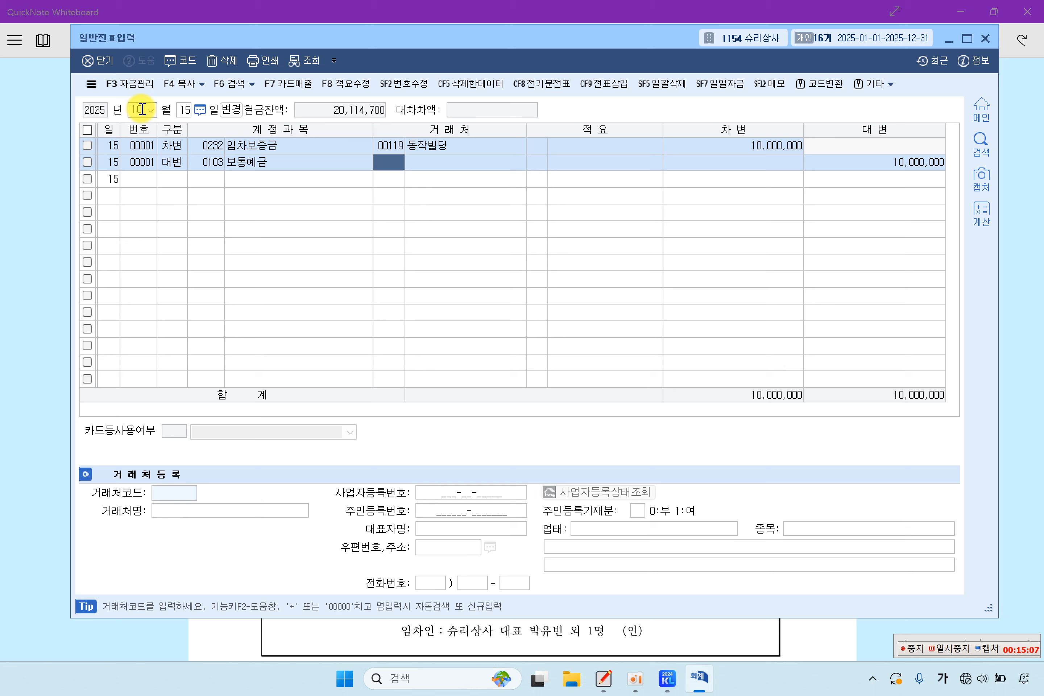
{"action": "key", "text": "Return"}
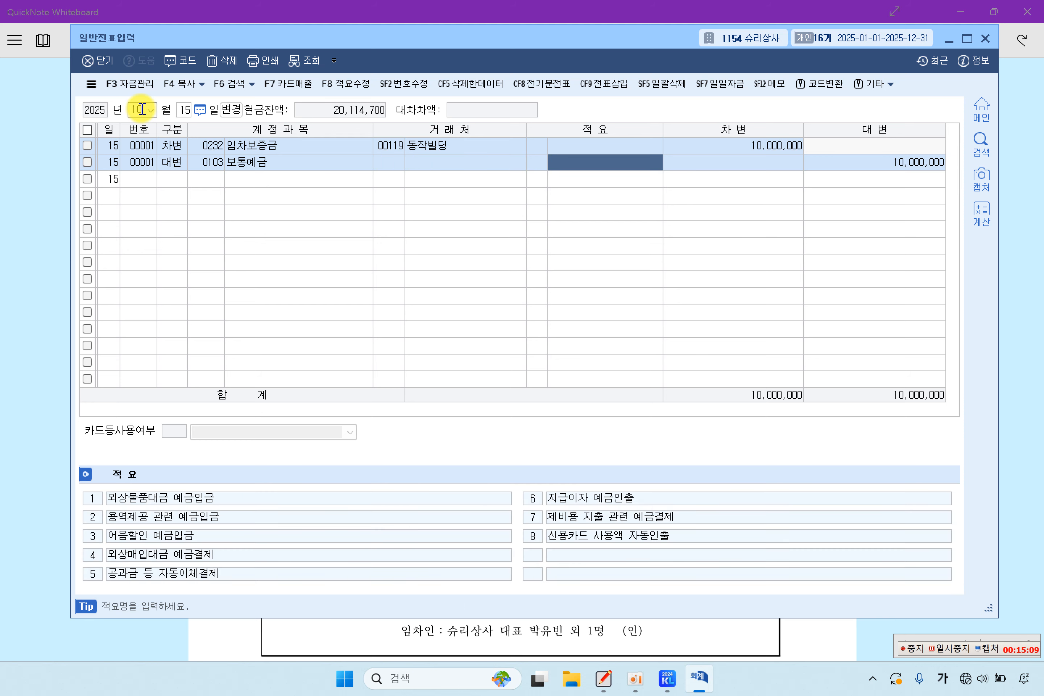
{"action": "key", "text": "Return"}
{"action": "key", "text": "Return"}
{"action": "key", "text": "Up"}
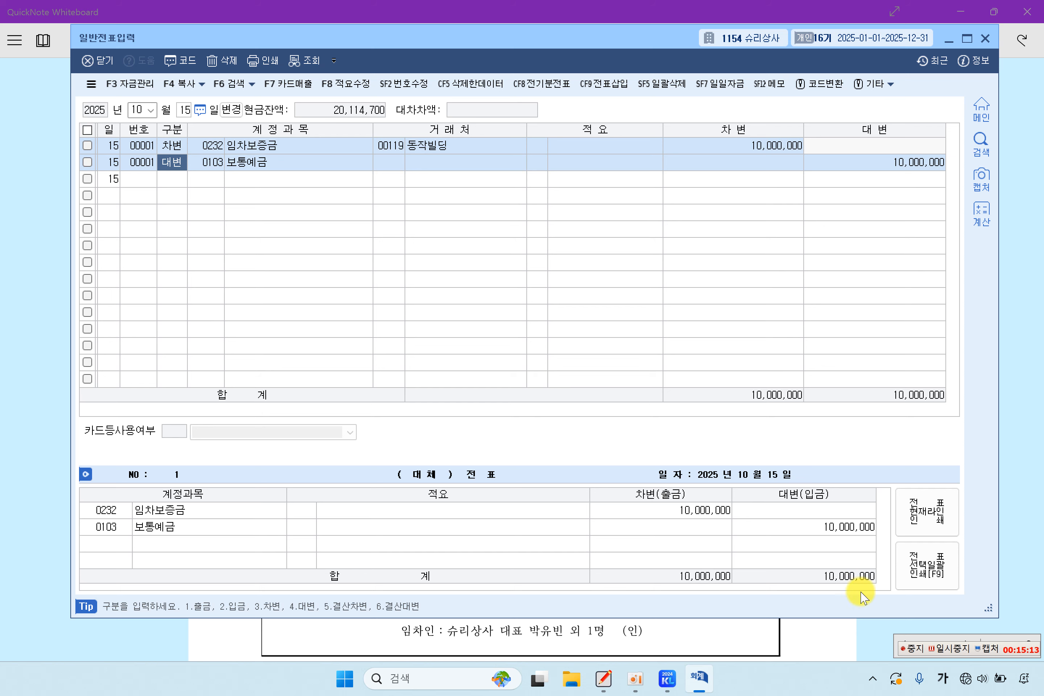
Step: Return to the whiteboard and highlight 기계장치, 취득원가 20,000,000, 매각하고, 보통예금, 11월 4일 and 감가상각누계액은 10,000,000 in 문제4 [6]
{"action": "left_click", "coordinate": [929, 639]}
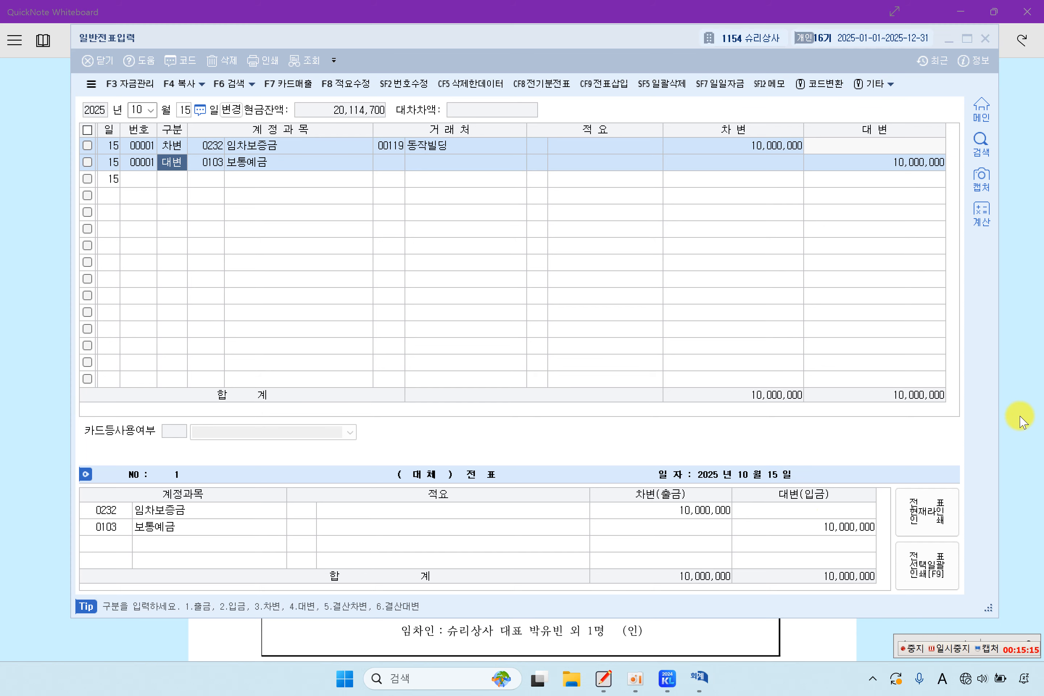
{"action": "left_click", "coordinate": [1022, 422]}
{"action": "scroll", "coordinate": [516, 382], "scroll_direction": "down", "scroll_amount": 5}
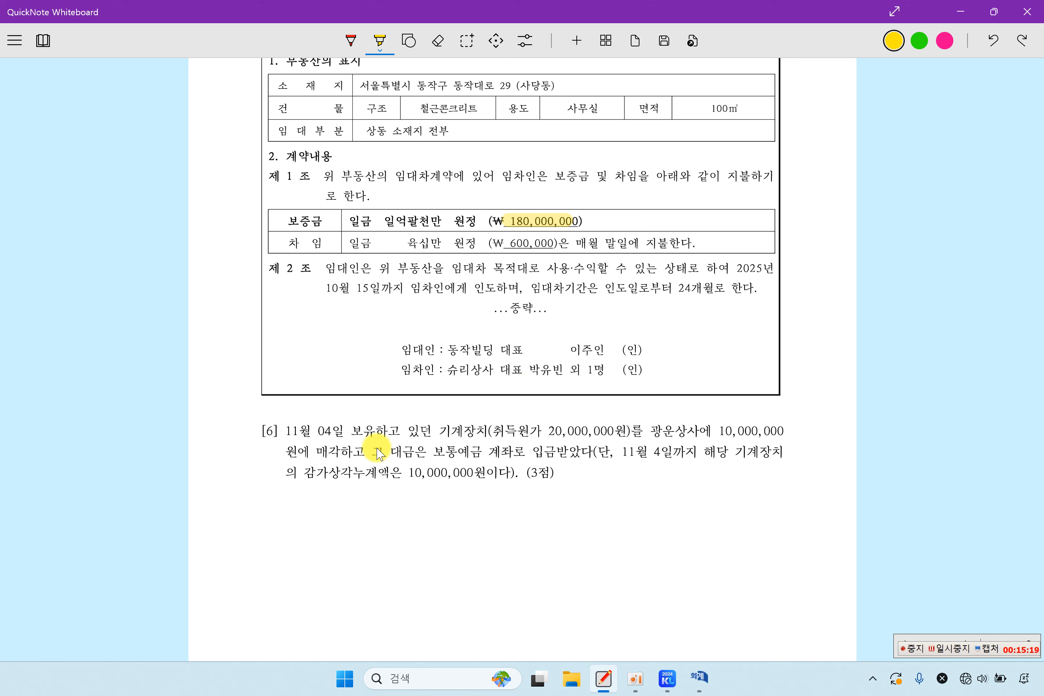
{"action": "left_click_drag", "start_coordinate": [441, 432], "coordinate": [607, 439]}
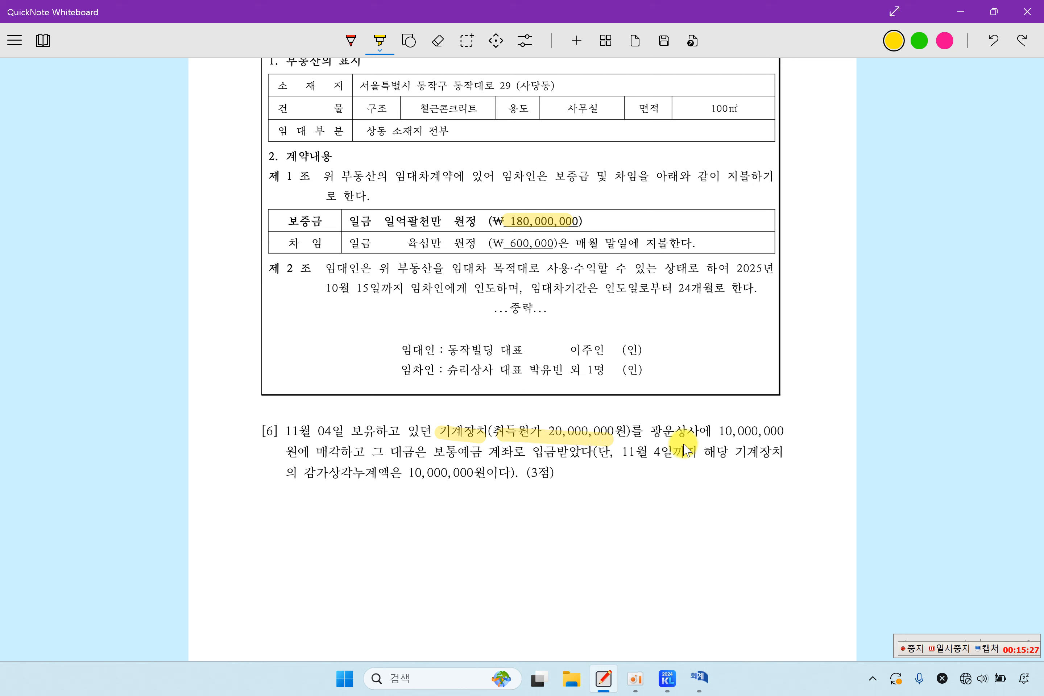
{"action": "left_click_drag", "start_coordinate": [317, 449], "coordinate": [352, 450]}
{"action": "left_click_drag", "start_coordinate": [432, 451], "coordinate": [480, 451]}
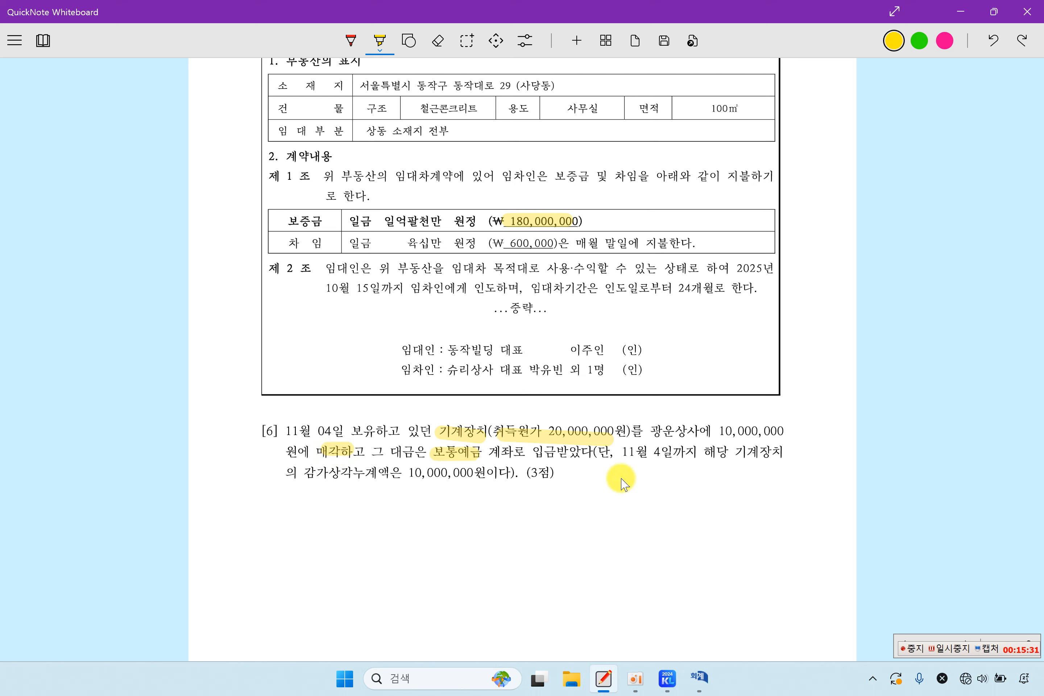
{"action": "left_click_drag", "start_coordinate": [619, 451], "coordinate": [667, 453]}
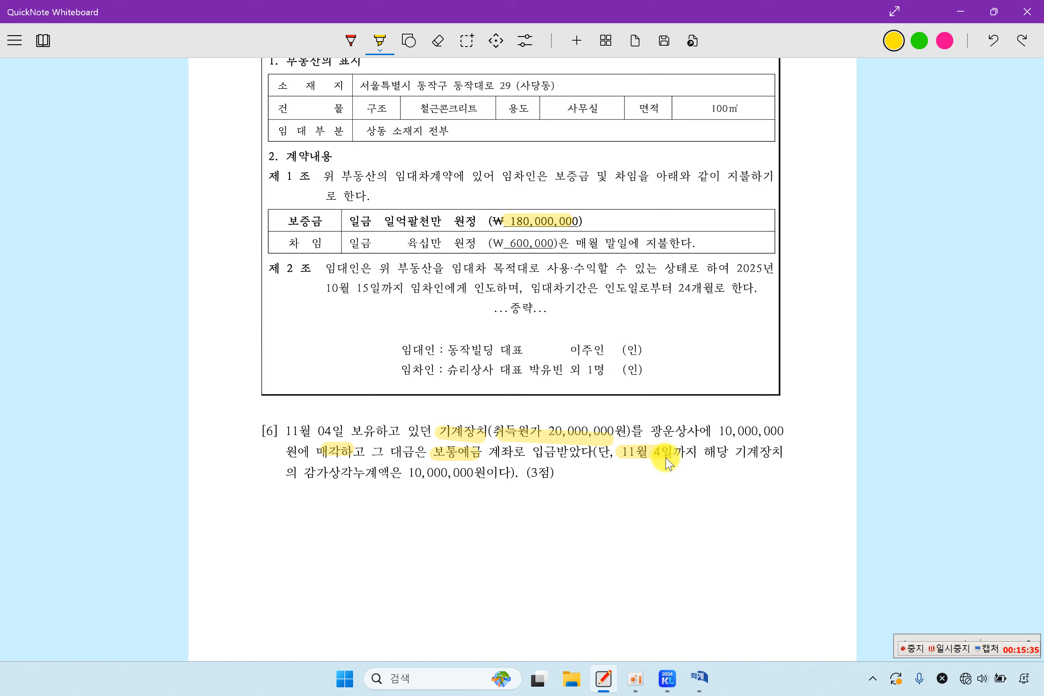
{"action": "left_click_drag", "start_coordinate": [303, 472], "coordinate": [467, 479]}
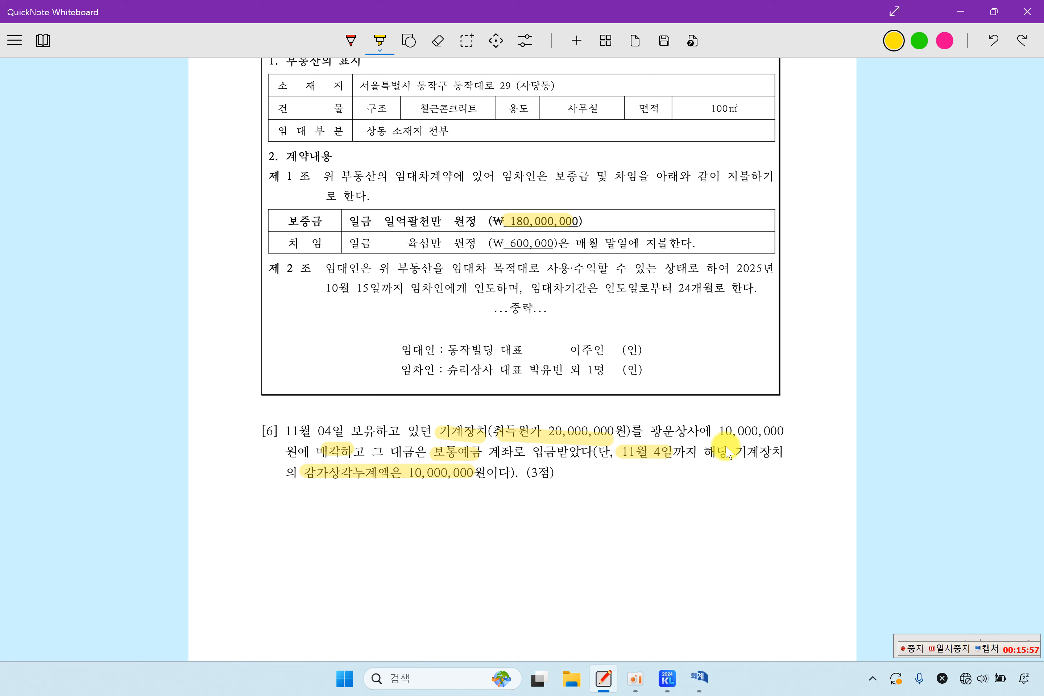
Step: Switch back to 일반전표입력 in KcLep and set the voucher date to November 4
{"action": "left_click", "coordinate": [699, 677]}
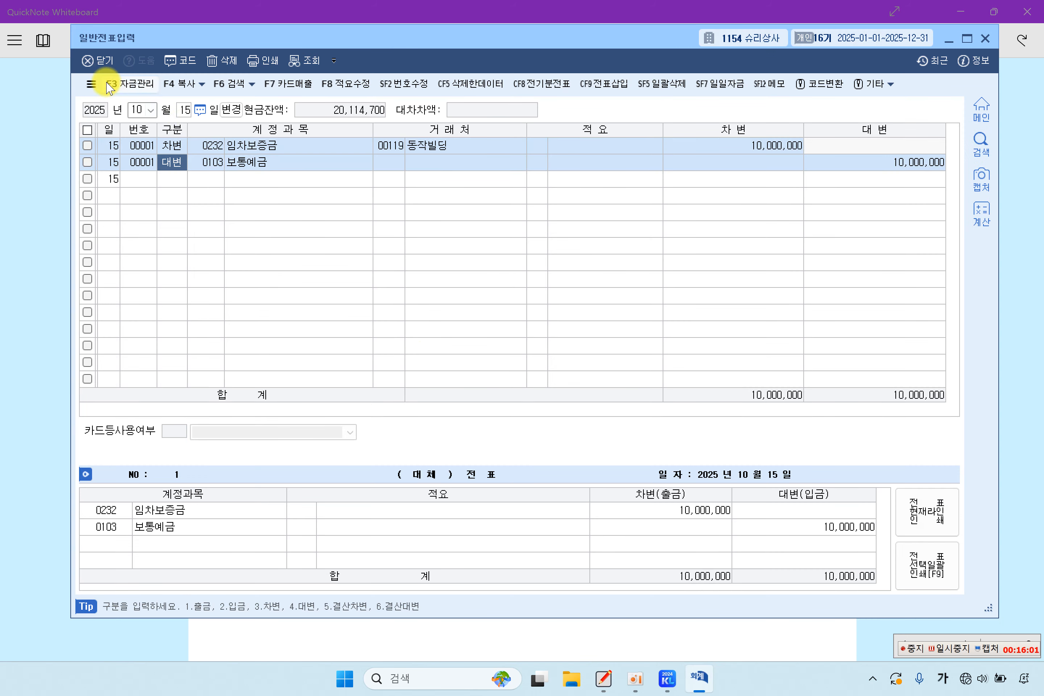
{"action": "left_click", "coordinate": [136, 110]}
{"action": "type", "text": "11"}
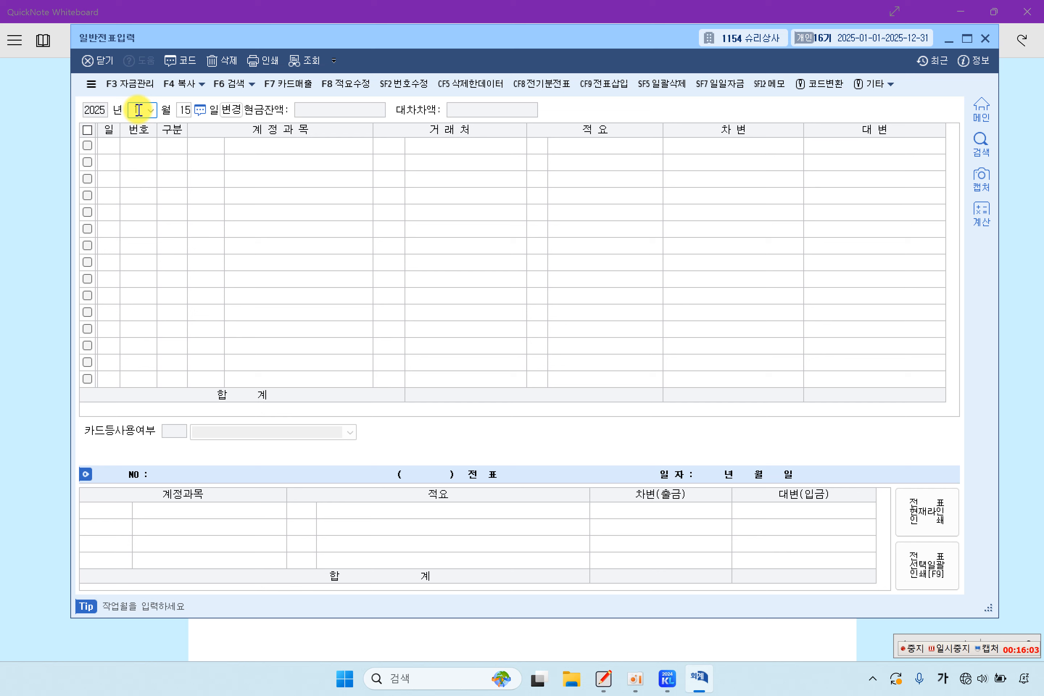
{"action": "type", "text": "4"}
{"action": "key", "text": "Return"}
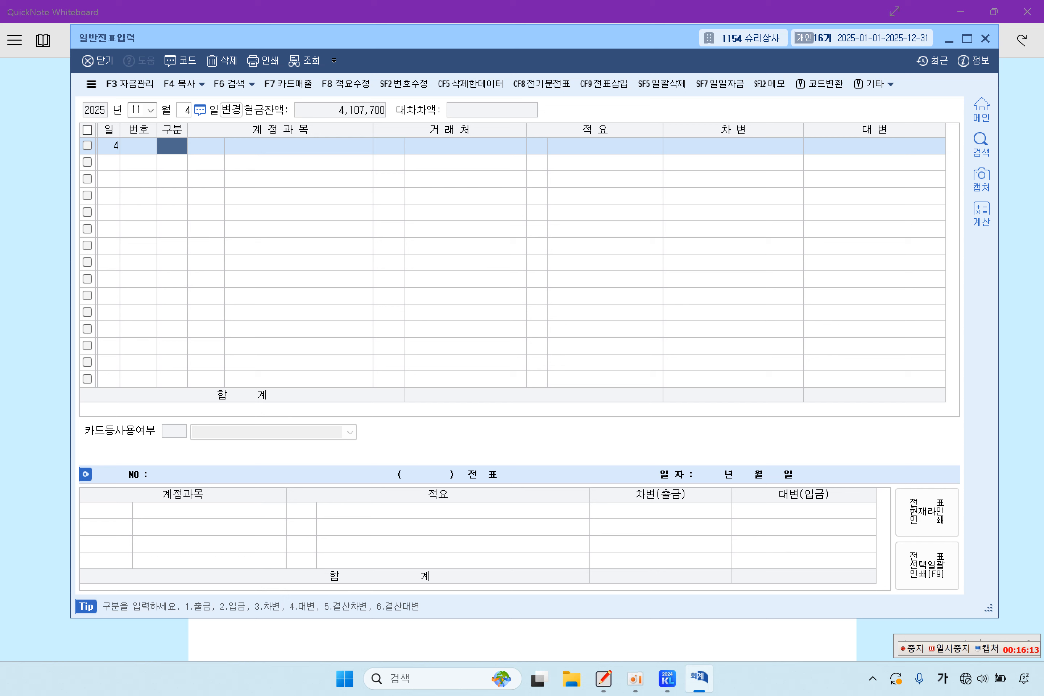
Step: Add a 대변 line for 0206 기계장치 with 20,000,000, leaving 거래처 and 적요 blank
{"action": "type", "text": "4"}
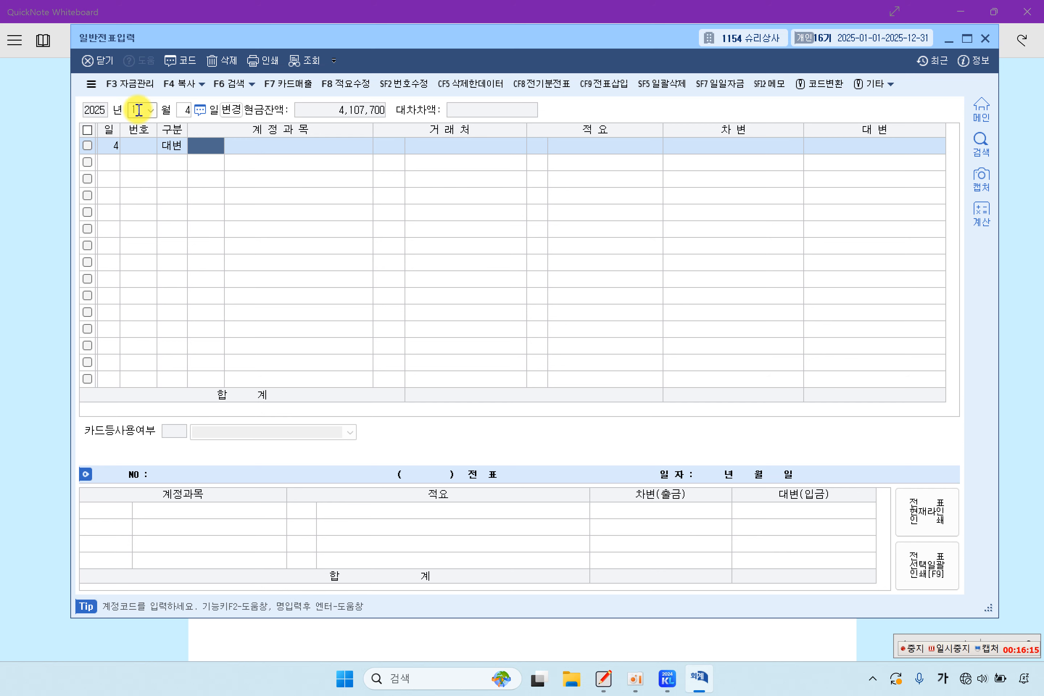
{"action": "type", "text": "0206"}
{"action": "key", "text": "Return"}
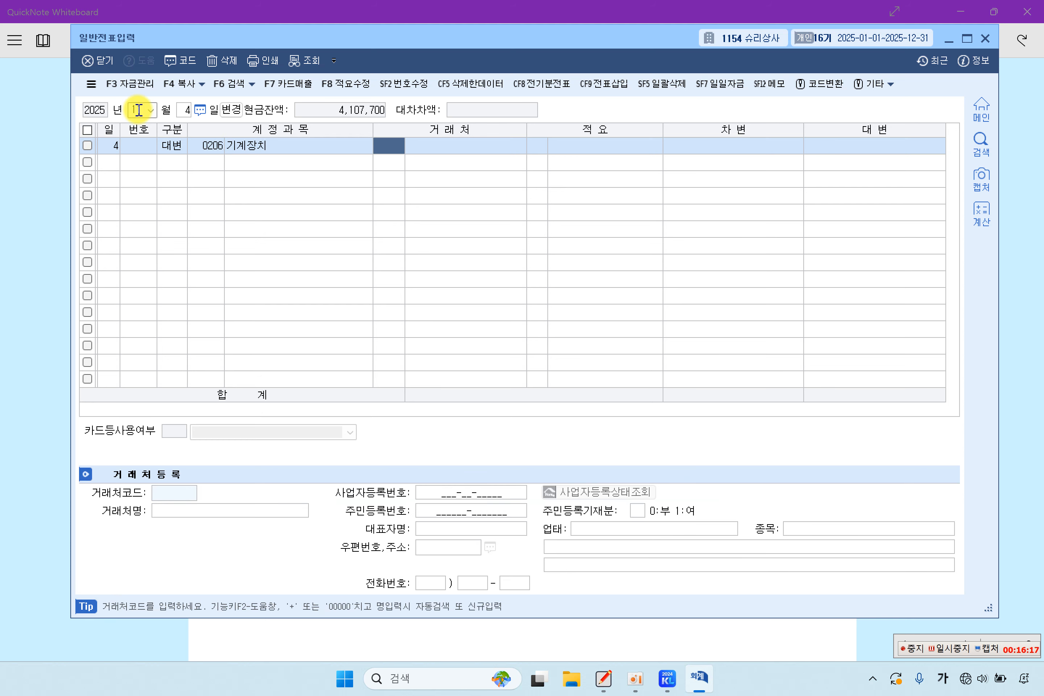
{"action": "key", "text": "Return"}
{"action": "key", "text": "Return"}
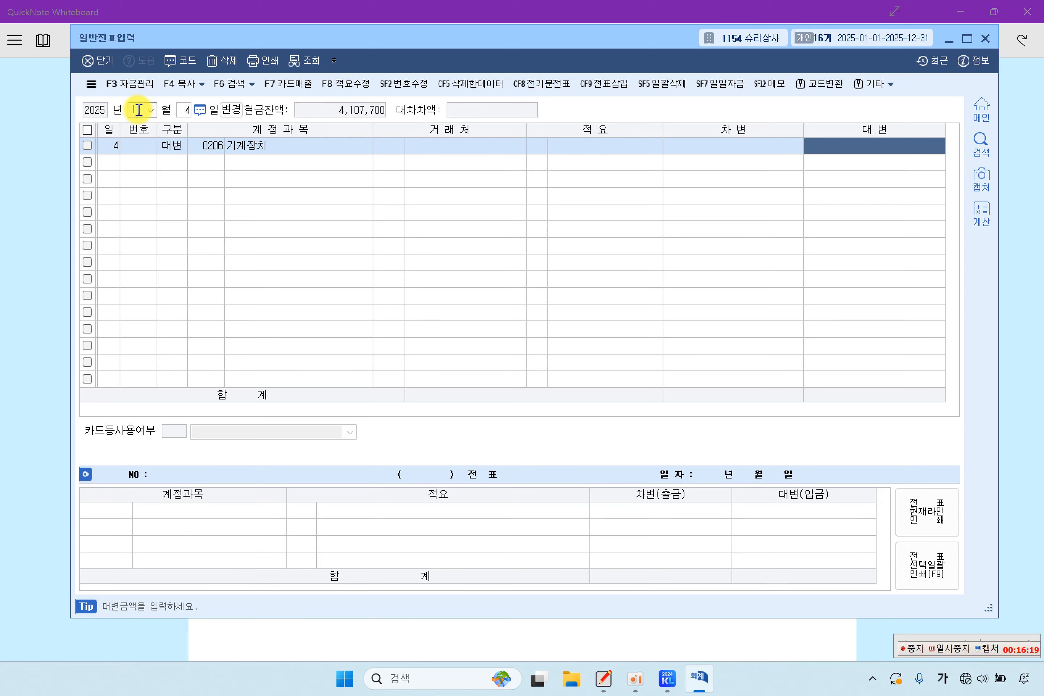
{"action": "type", "text": "20"}
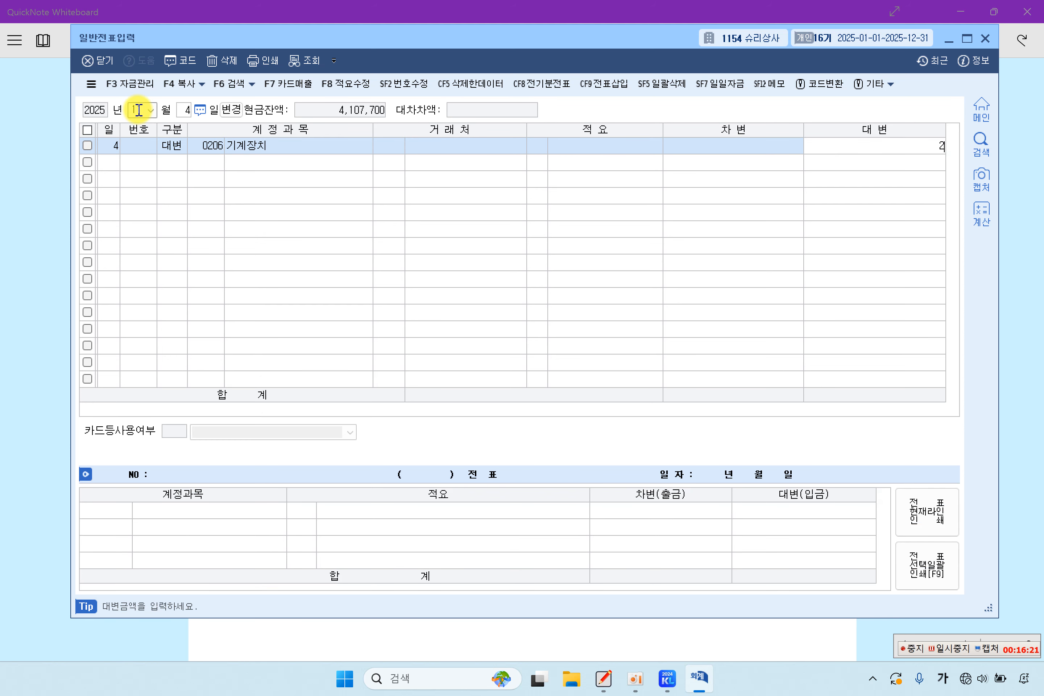
{"action": "key", "text": "plus"}
{"action": "key", "text": "plus"}
{"action": "key", "text": "Return"}
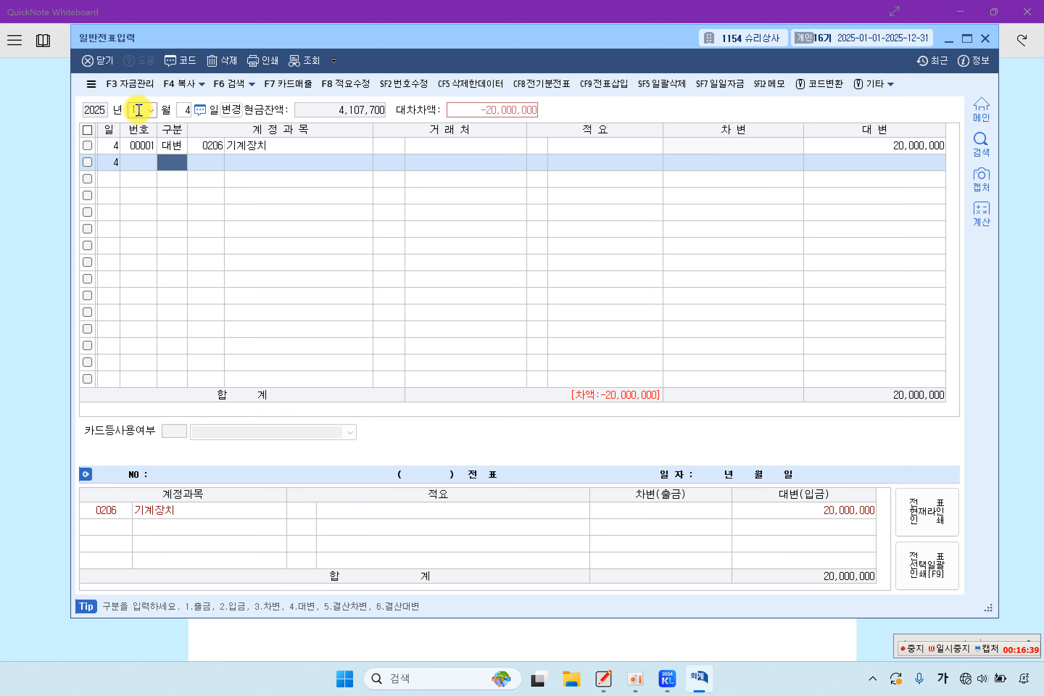
Step: Start a 차변 line and look up 감가 to assign account 0207 감가상각누계액 for 기계장치
{"action": "type", "text": "3"}
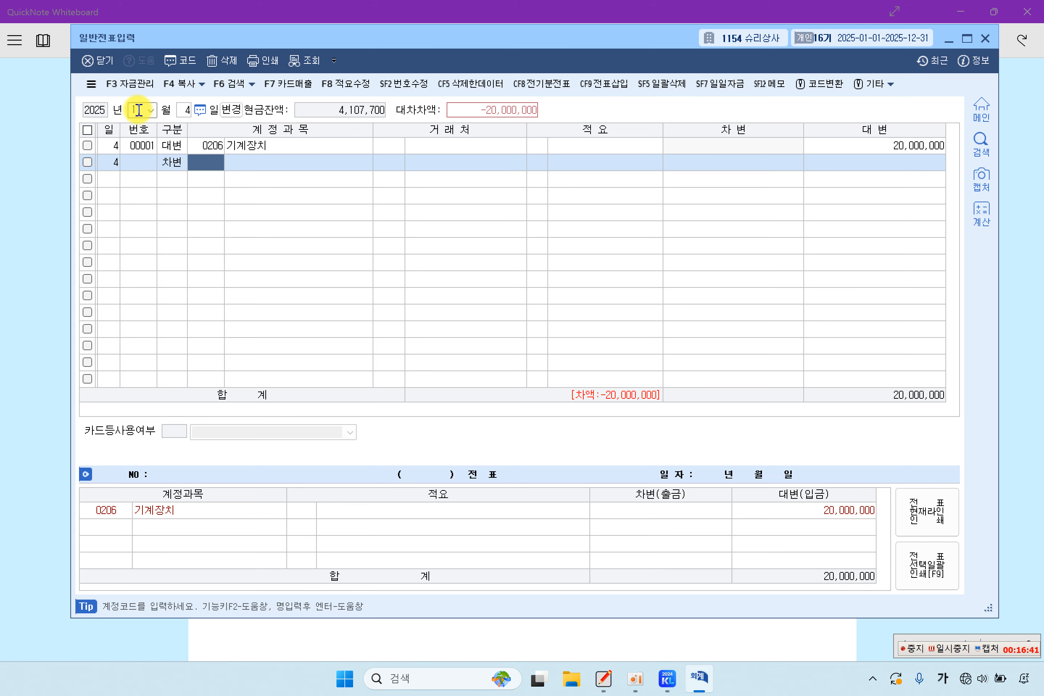
{"action": "key", "text": "F2"}
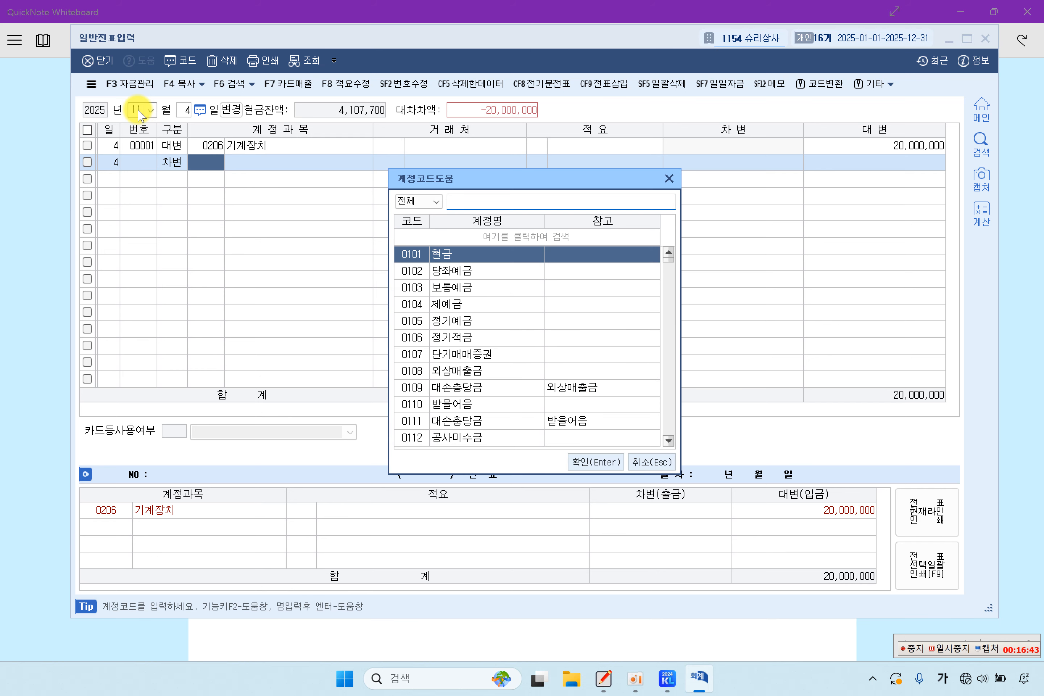
{"action": "type", "text": "감"}
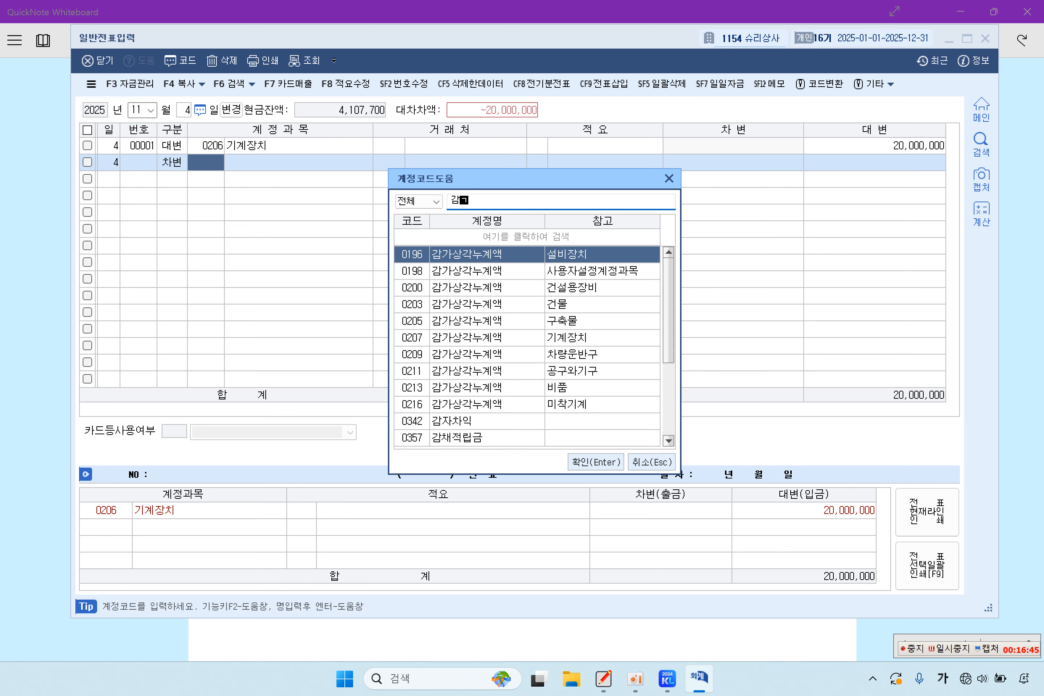
{"action": "type", "text": "가"}
{"action": "key", "text": "Down"}
{"action": "key", "text": "Down"}
{"action": "key", "text": "Down"}
{"action": "key", "text": "Down"}
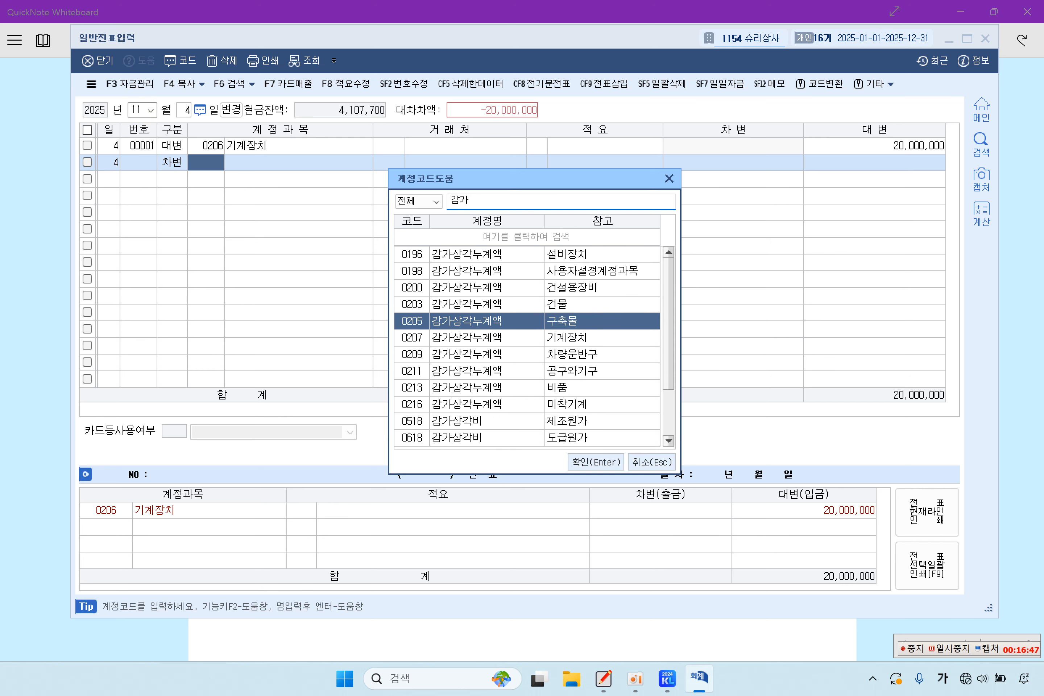
{"action": "key", "text": "Down"}
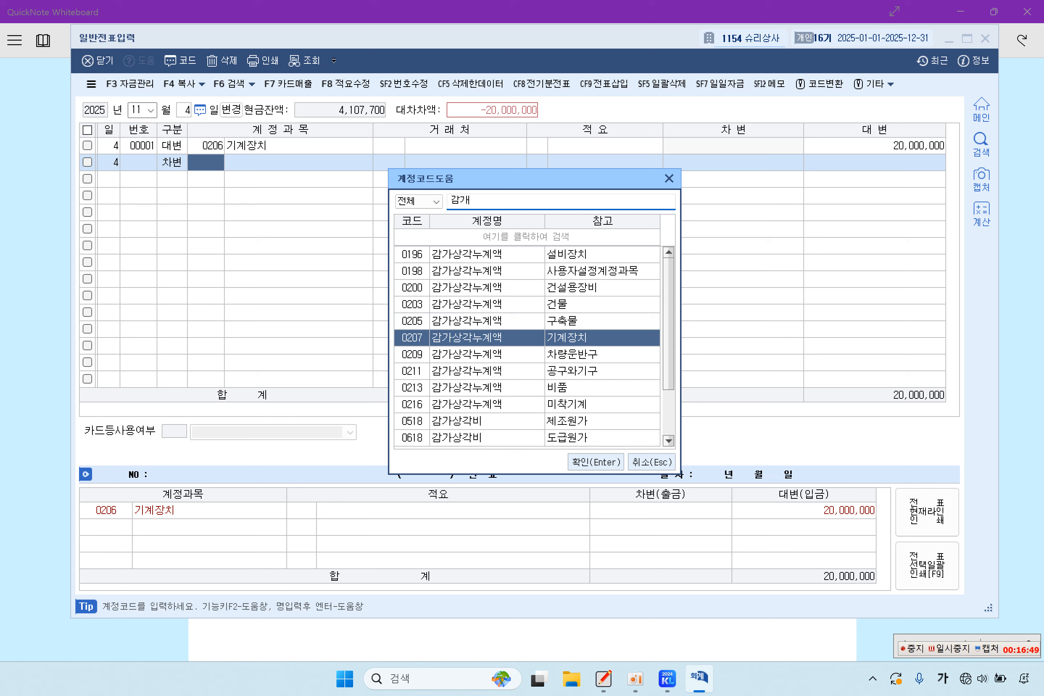
{"action": "key", "text": "Up"}
{"action": "key", "text": "Down"}
{"action": "left_click", "coordinate": [596, 461]}
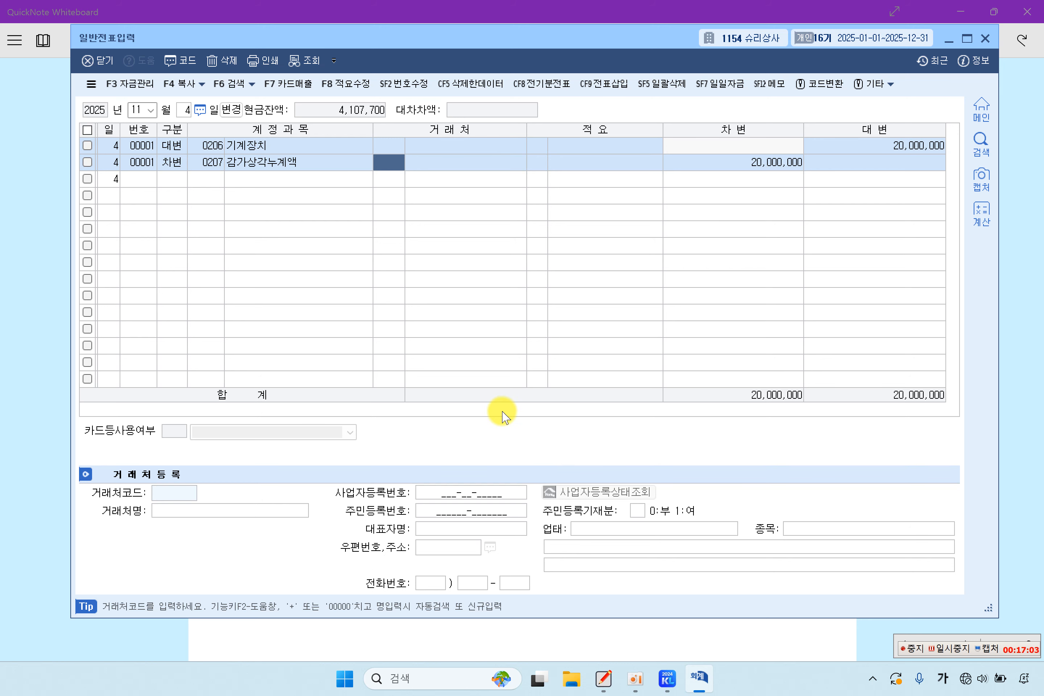
Step: Set the debit amount of the 감가상각누계액 line to 10,000,000
{"action": "left_click", "coordinate": [209, 150]}
{"action": "left_click", "coordinate": [212, 163]}
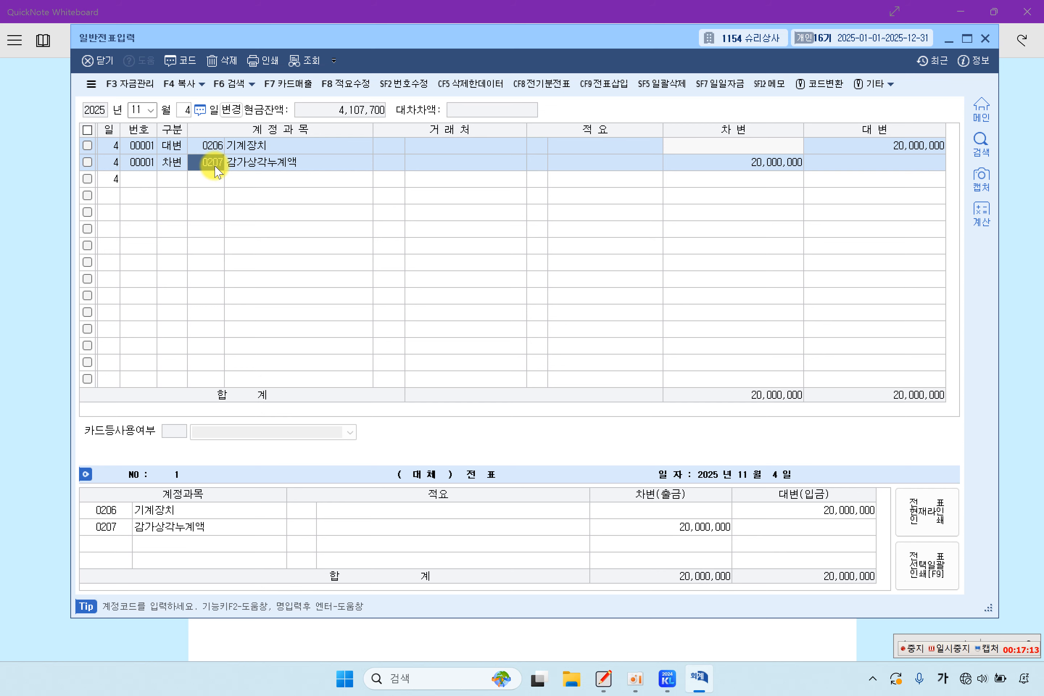
{"action": "key", "text": "Return"}
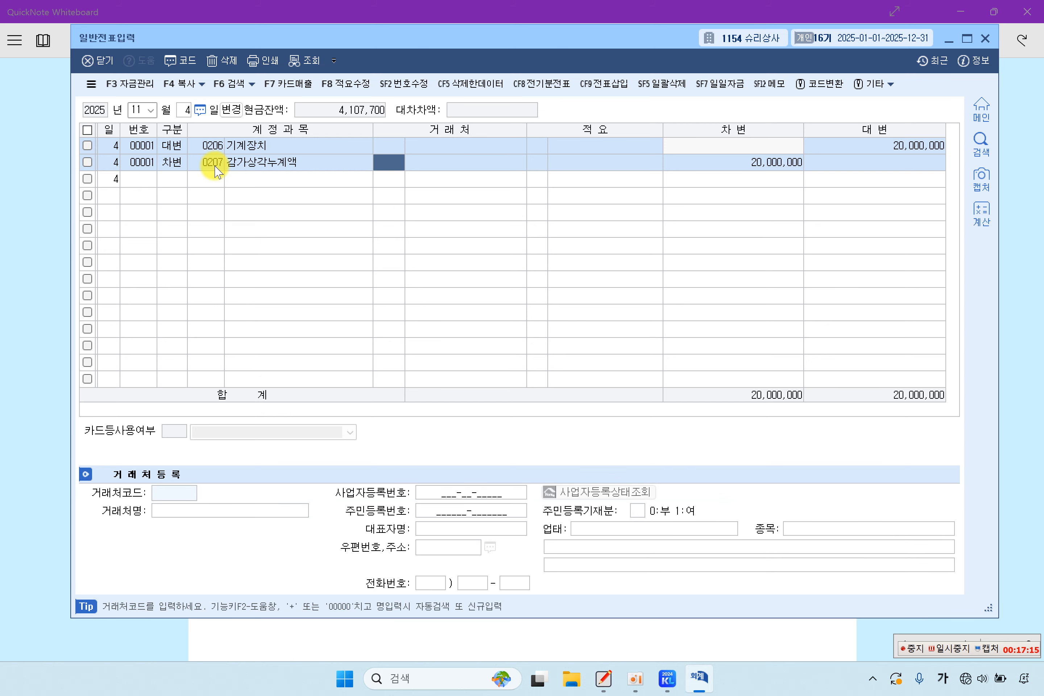
{"action": "key", "text": "Return"}
{"action": "key", "text": "Return"}
{"action": "key", "text": "Return"}
{"action": "key", "text": "Return"}
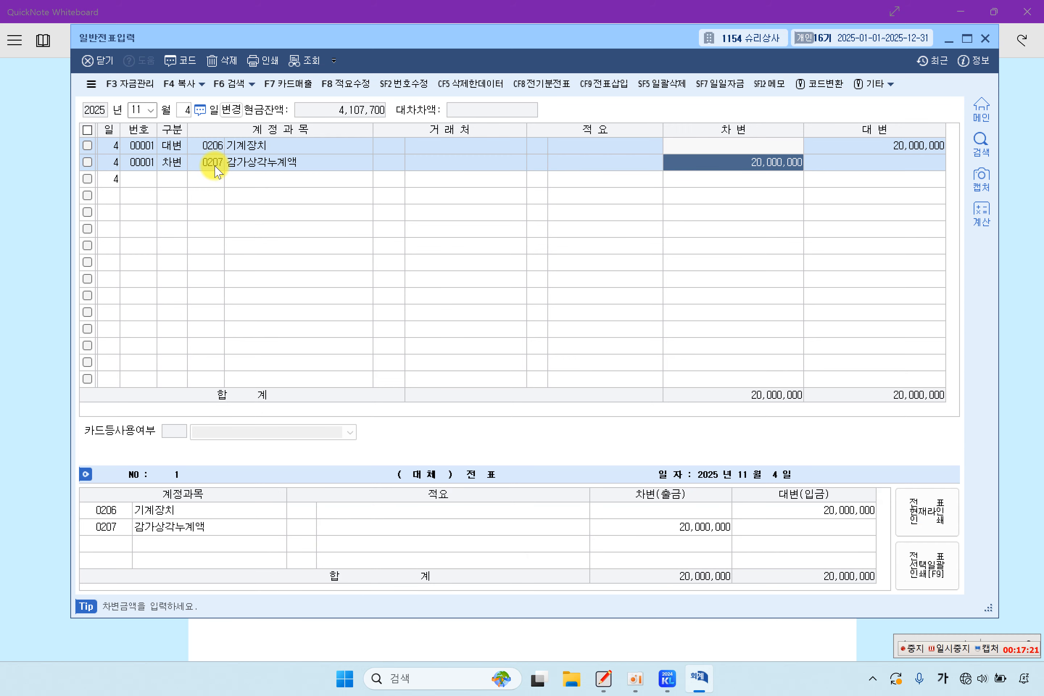
{"action": "type", "text": "10"}
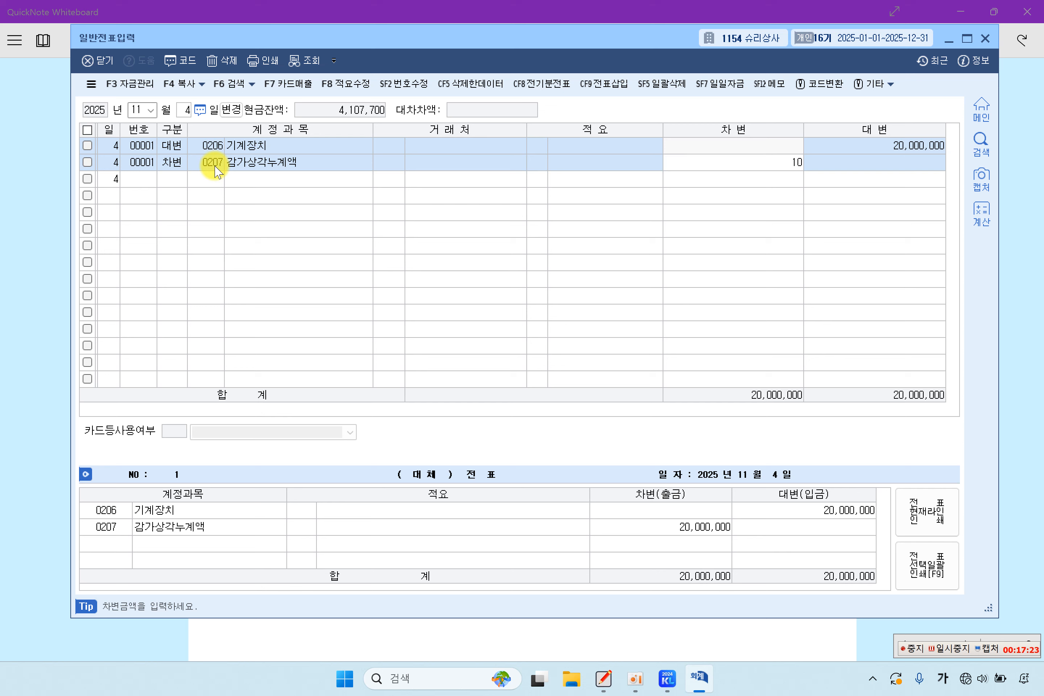
{"action": "key", "text": "plus"}
{"action": "key", "text": "plus"}
{"action": "key", "text": "Return"}
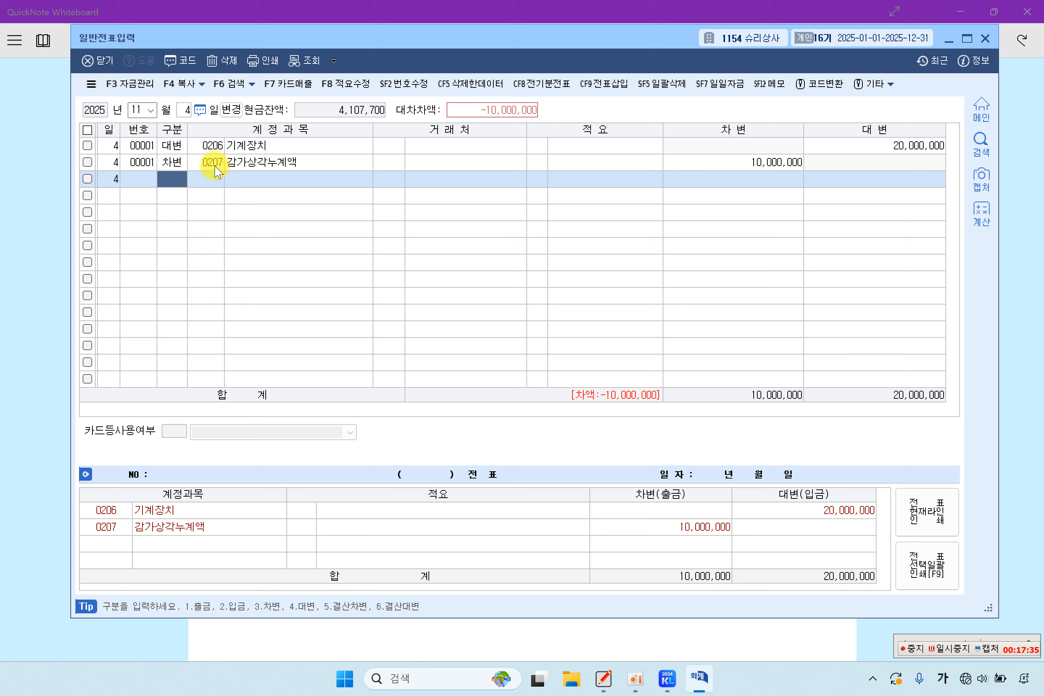
Step: Add a 차변 line for 0103 보통예금 with 10,000,000, leaving 거래처 and 적요 blank
{"action": "type", "text": "3103"}
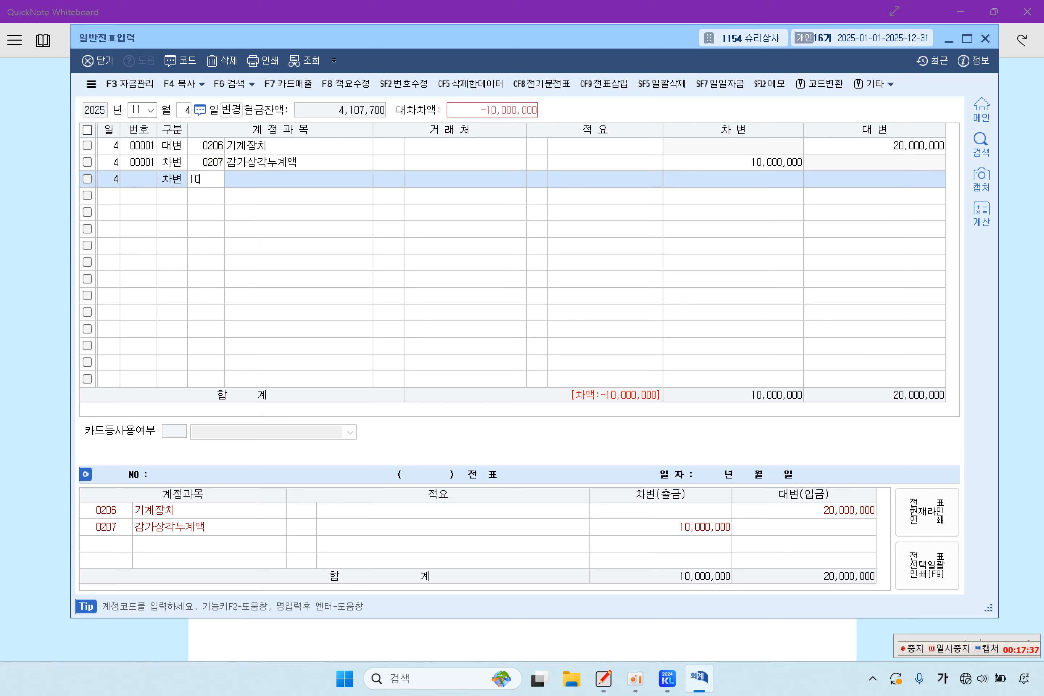
{"action": "key", "text": "Return"}
{"action": "key", "text": "Return"}
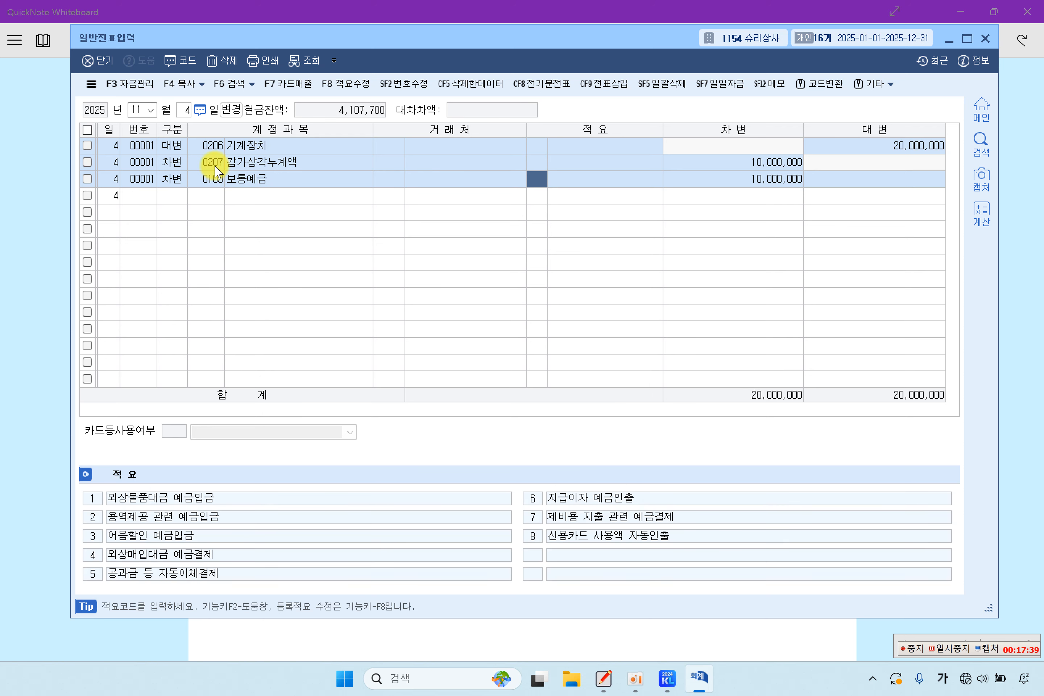
{"action": "key", "text": "Return"}
{"action": "key", "text": "Return"}
{"action": "key", "text": "Up"}
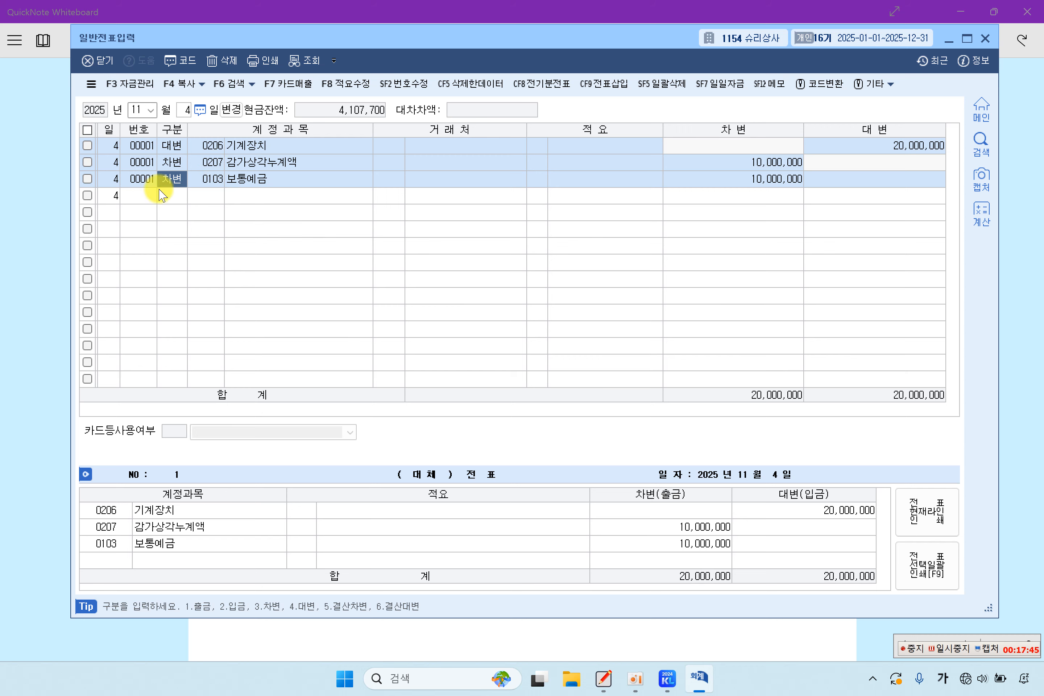
Step: Return to the whiteboard and highlight 자동차를, 30,000,000원에 구입, 취득세를 납부, 구매액과 취득세, 보통예금 계좌 and 하나의 전표로 입력할 in 문제4 [7]
{"action": "left_click", "coordinate": [25, 204]}
{"action": "scroll", "coordinate": [407, 347], "scroll_direction": "down", "scroll_amount": 10}
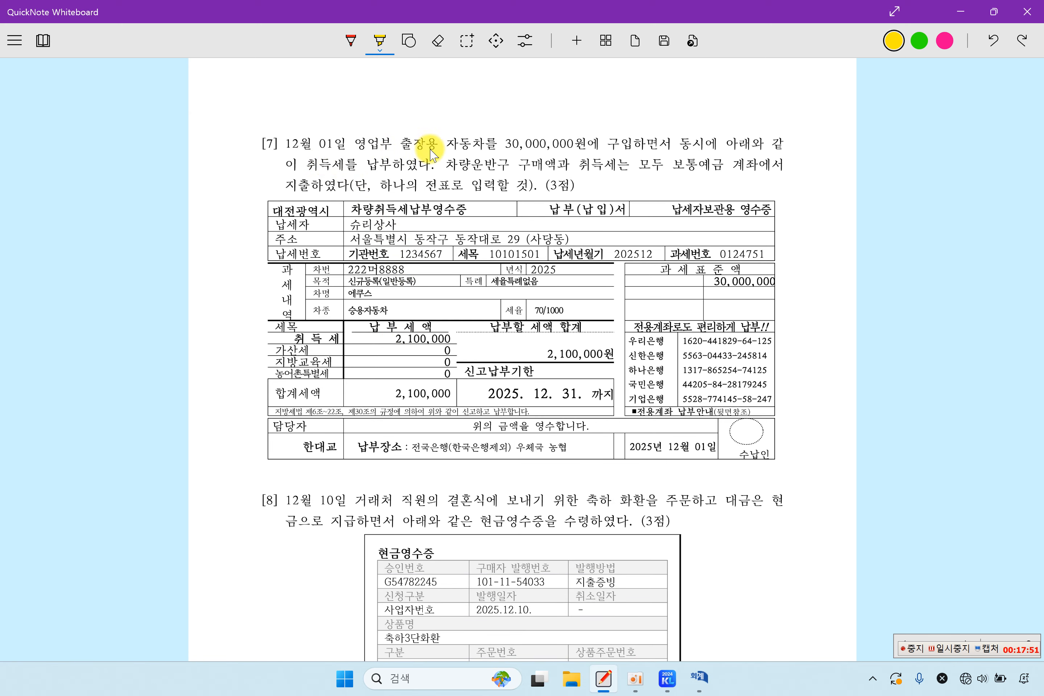
{"action": "left_click_drag", "start_coordinate": [491, 149], "coordinate": [630, 149]}
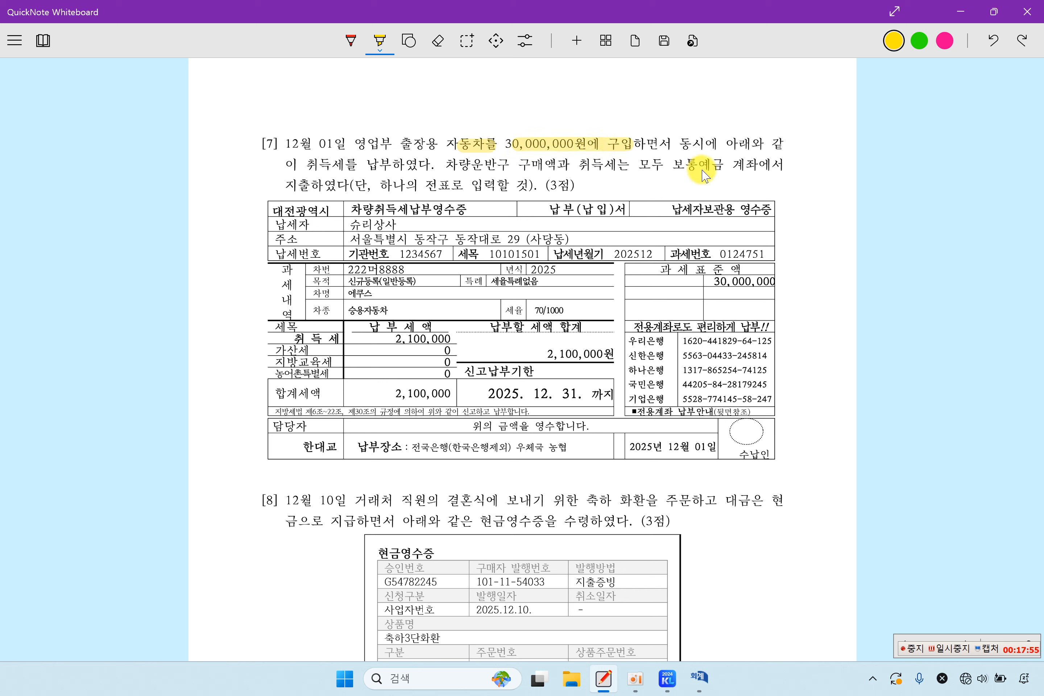
{"action": "left_click_drag", "start_coordinate": [315, 164], "coordinate": [390, 163]}
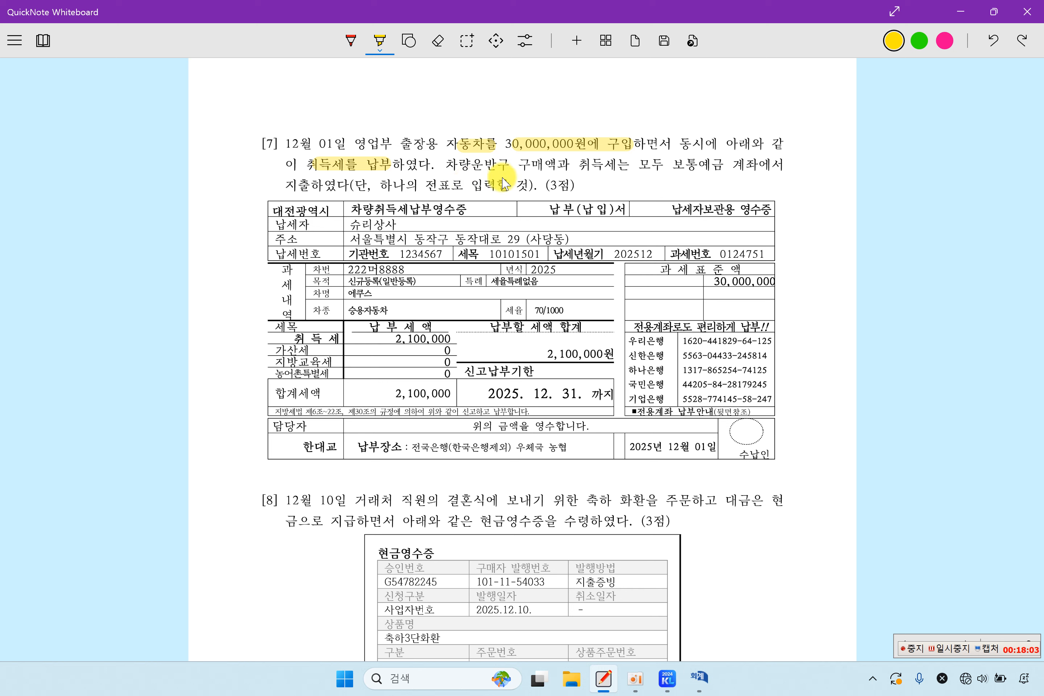
{"action": "left_click_drag", "start_coordinate": [530, 170], "coordinate": [610, 169]}
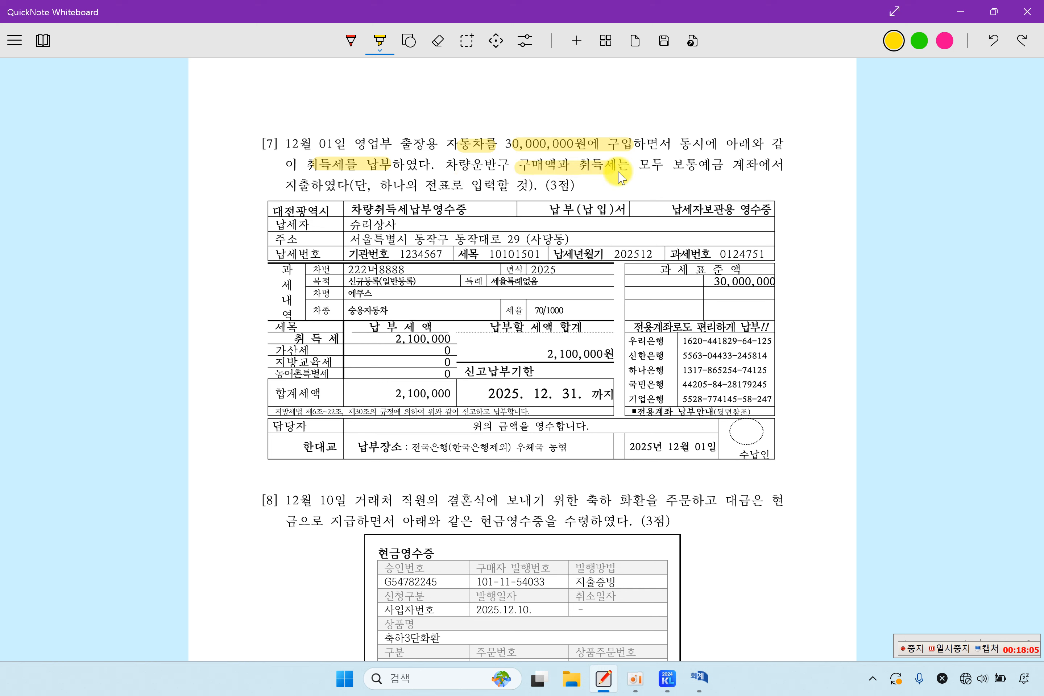
{"action": "left_click_drag", "start_coordinate": [679, 170], "coordinate": [763, 170]}
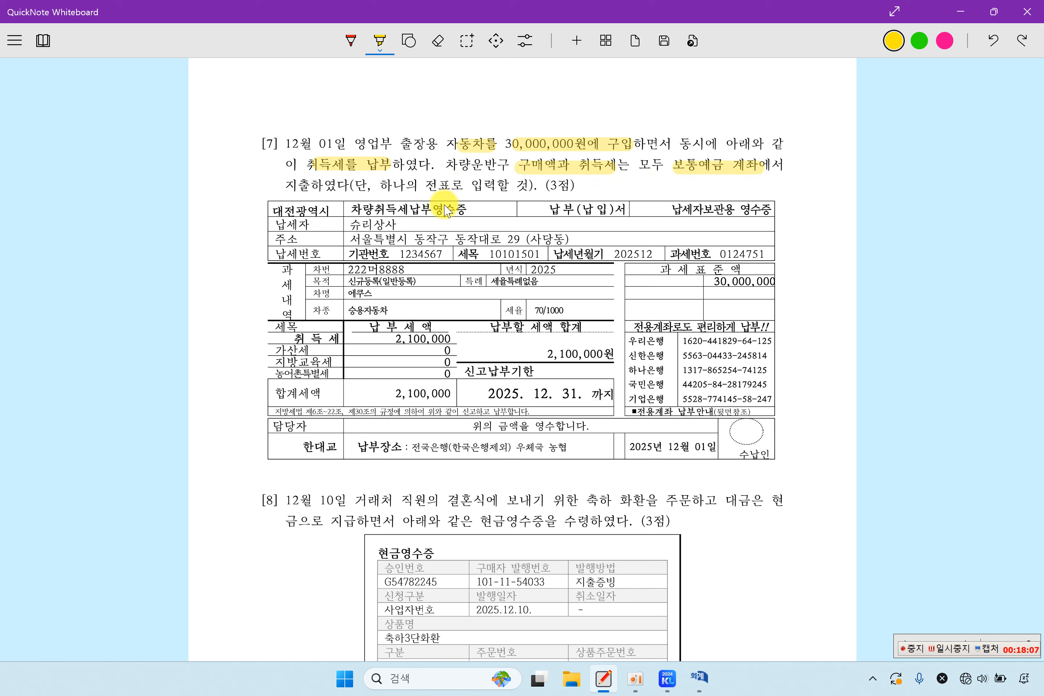
{"action": "left_click_drag", "start_coordinate": [382, 184], "coordinate": [516, 185]}
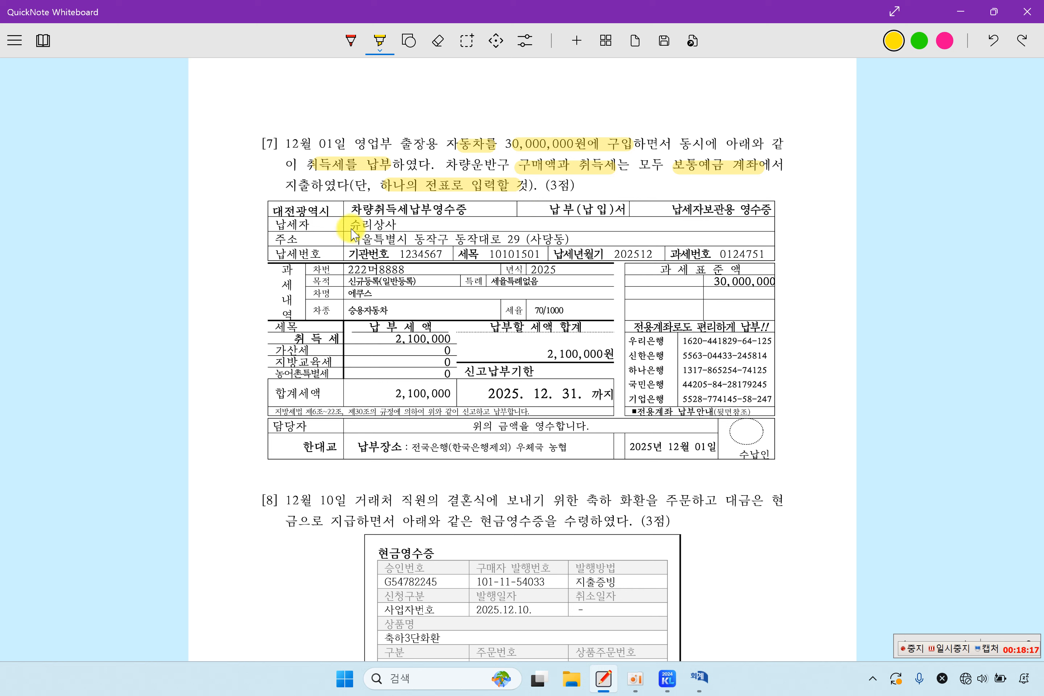
Step: Highlight the 합계세액 2,100,000 on the 취득세 receipt and mark the 30,000,000 purchase price again in [7]
{"action": "left_click_drag", "start_coordinate": [399, 396], "coordinate": [453, 396]}
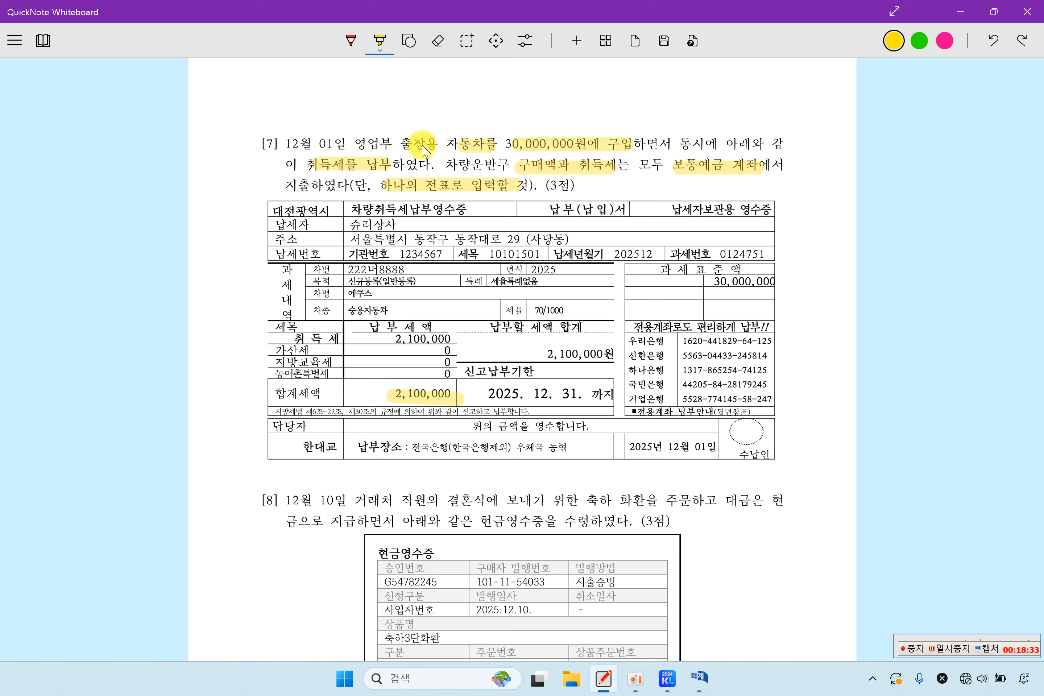
{"action": "left_click_drag", "start_coordinate": [504, 146], "coordinate": [553, 144]}
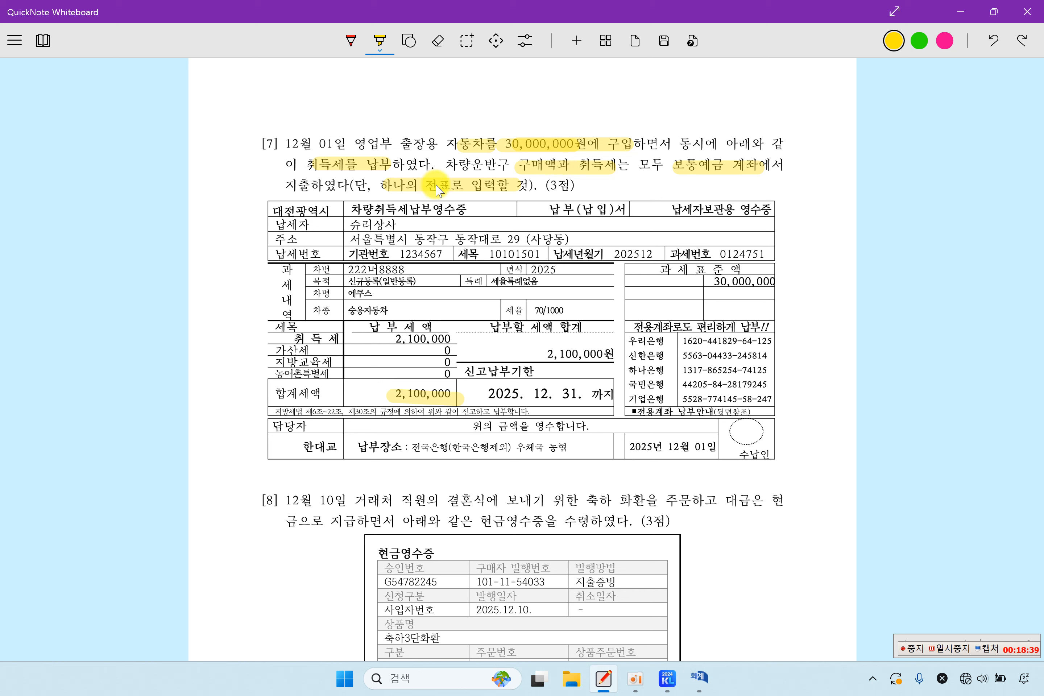
{"action": "left_click_drag", "start_coordinate": [381, 395], "coordinate": [448, 402]}
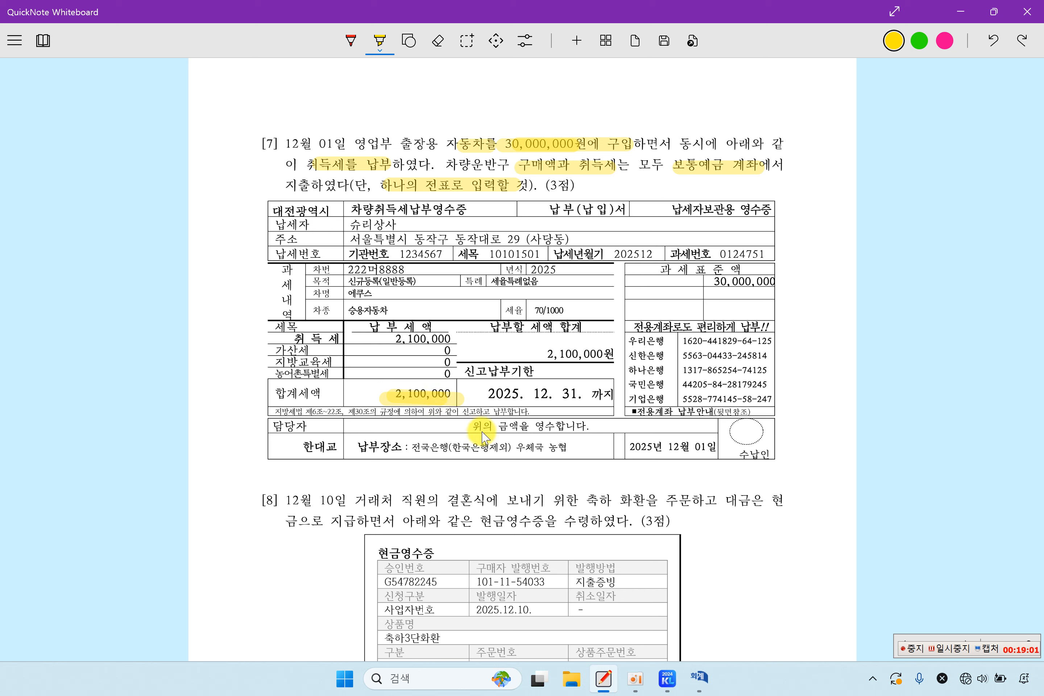
Step: Switch back to 일반전표입력 in KcLep and set the voucher date to December 1
{"action": "left_click", "coordinate": [712, 686]}
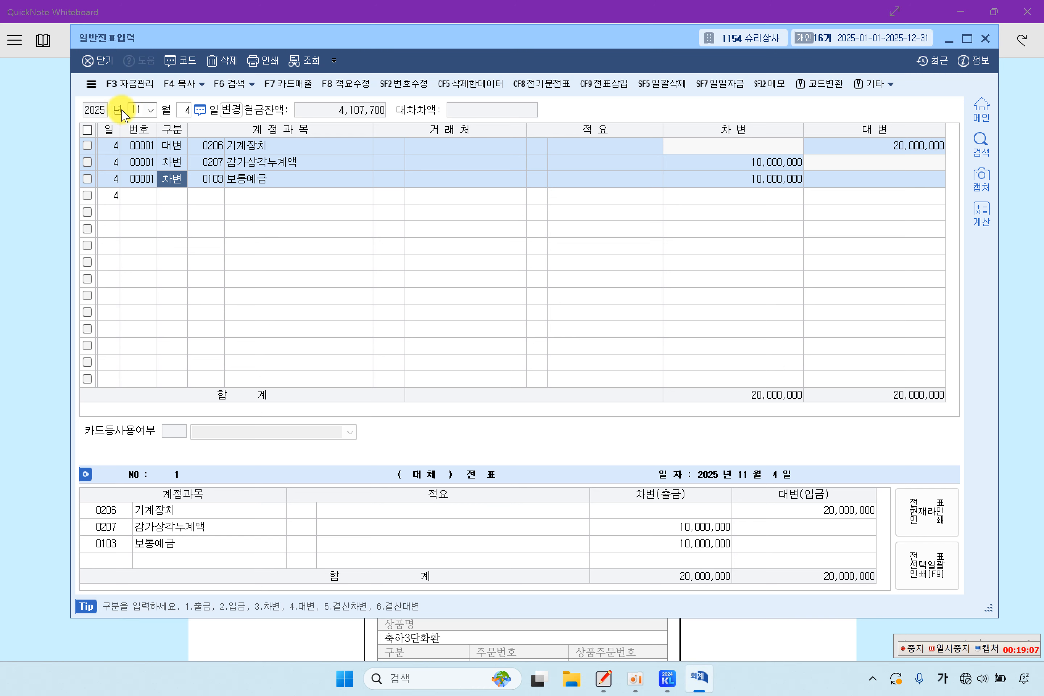
{"action": "left_click", "coordinate": [142, 109]}
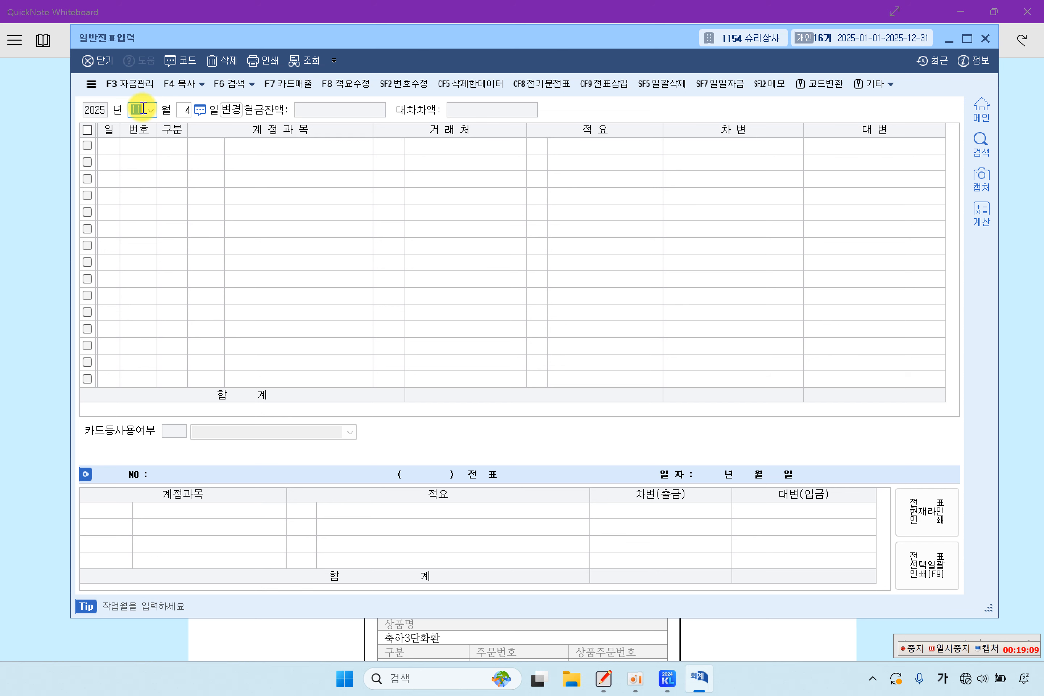
{"action": "type", "text": "12"}
{"action": "key", "text": "Return"}
{"action": "type", "text": "1"}
{"action": "key", "text": "Return"}
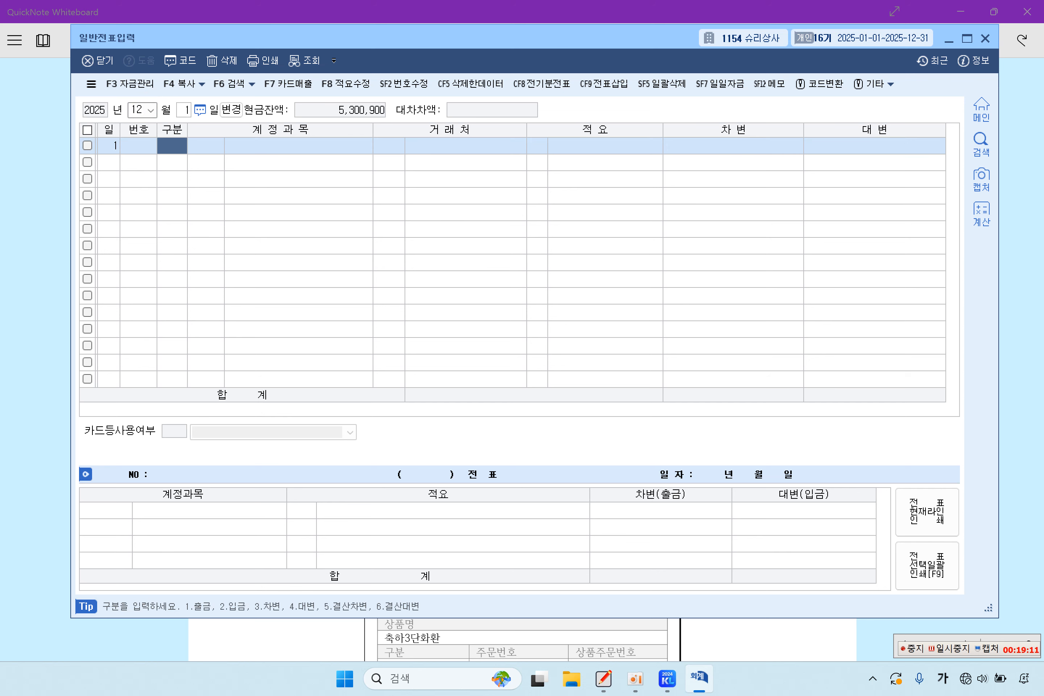
Step: Add a 차변 line for 0208 차량운반구 with 32,100,000, leaving 거래처 and 적요 blank
{"action": "type", "text": "3"}
{"action": "key", "text": "Return"}
{"action": "type", "text": "2"}
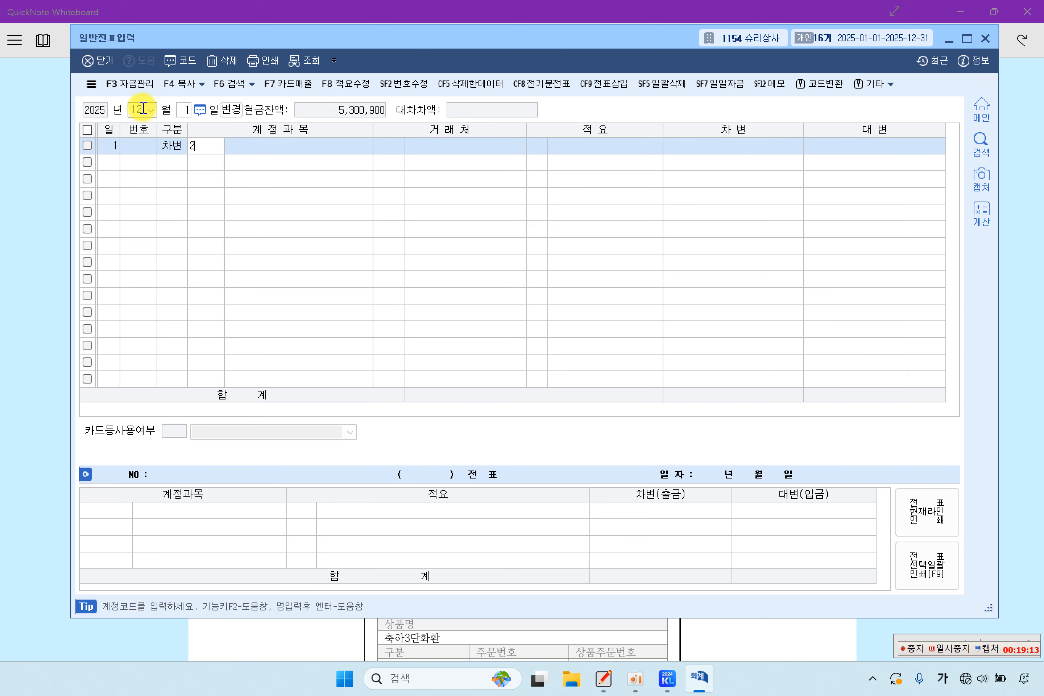
{"action": "type", "text": "08"}
{"action": "key", "text": "Return"}
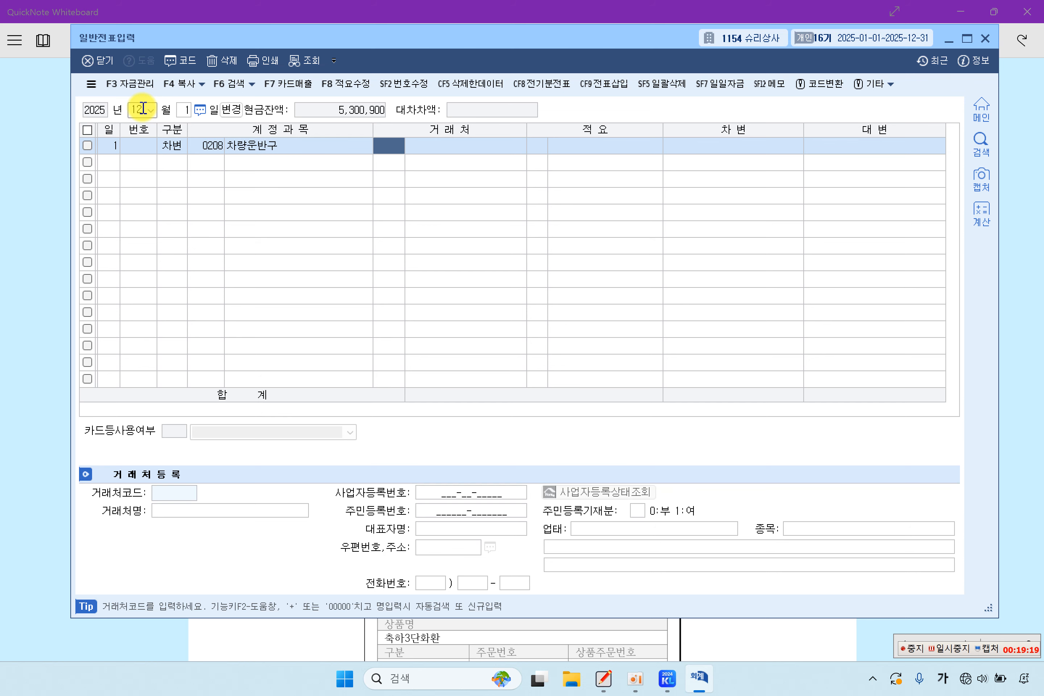
{"action": "key", "text": "Return"}
{"action": "key", "text": "Return"}
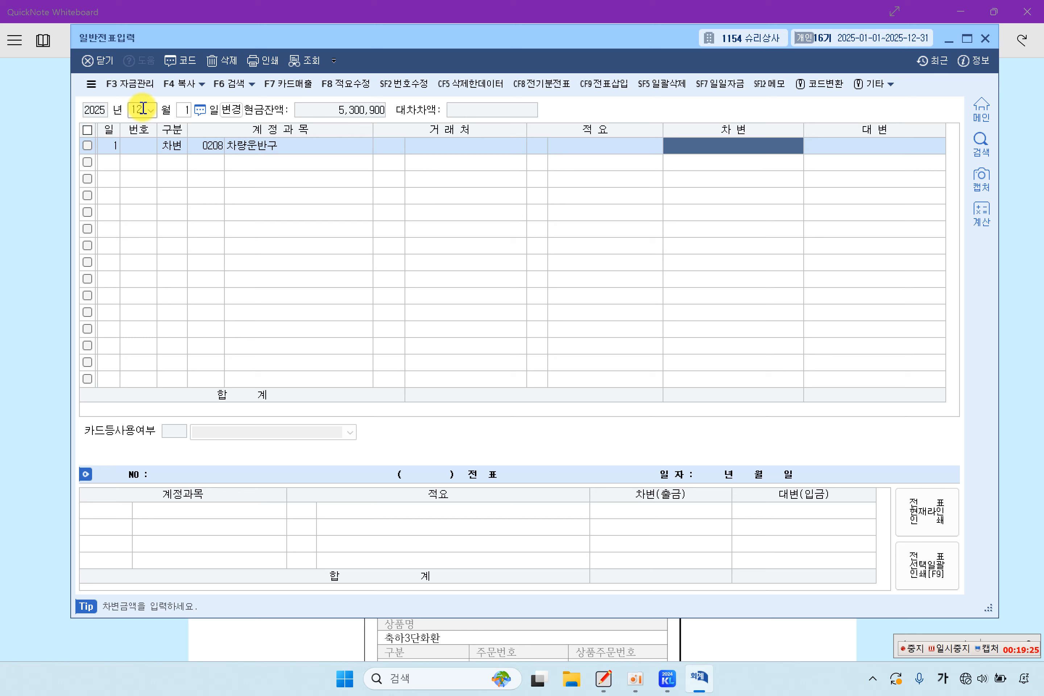
{"action": "type", "text": "32100000"}
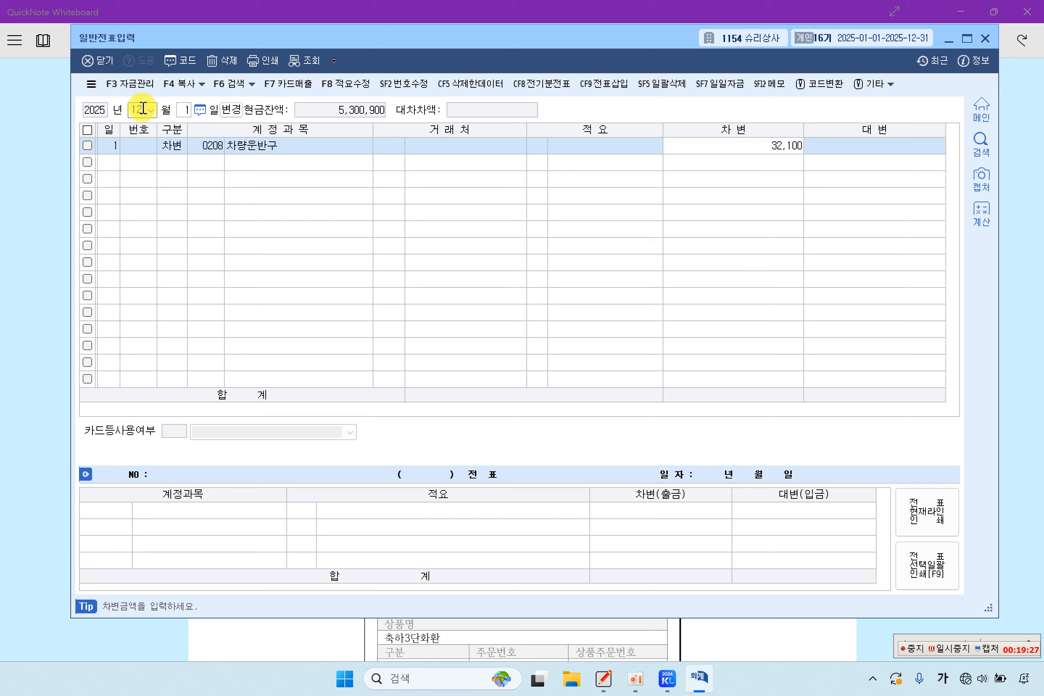
{"action": "key", "text": "Return"}
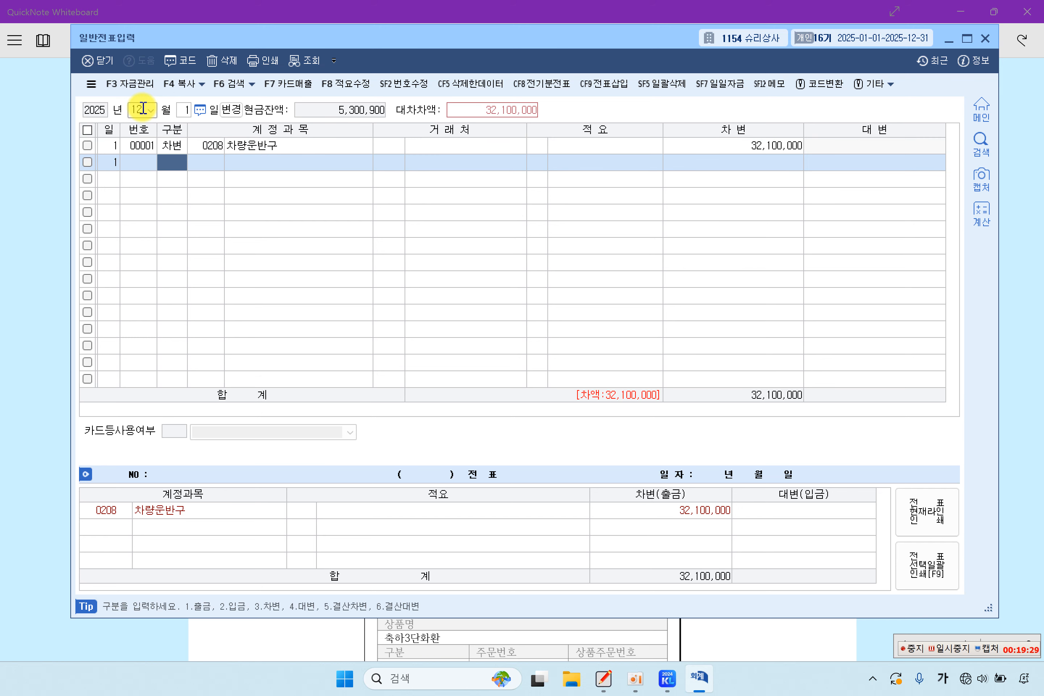
Step: Add the balancing 대변 line for 0103 보통예금 with 32,100,000 to the December 1 voucher
{"action": "type", "text": "4"}
{"action": "key", "text": "Return"}
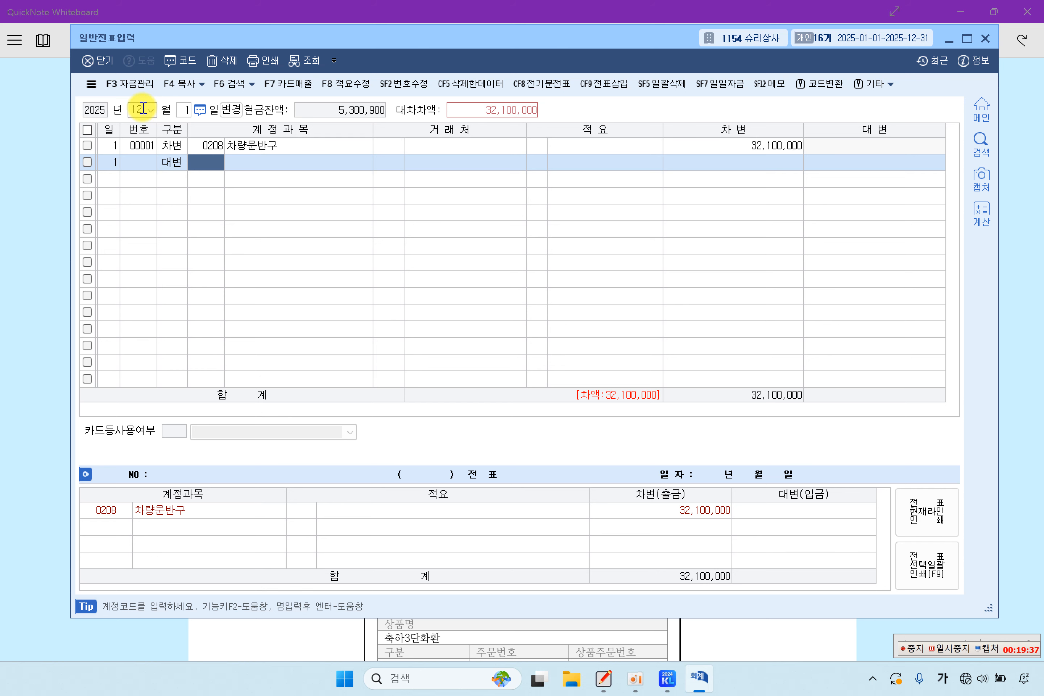
{"action": "type", "text": "103"}
{"action": "key", "text": "Return"}
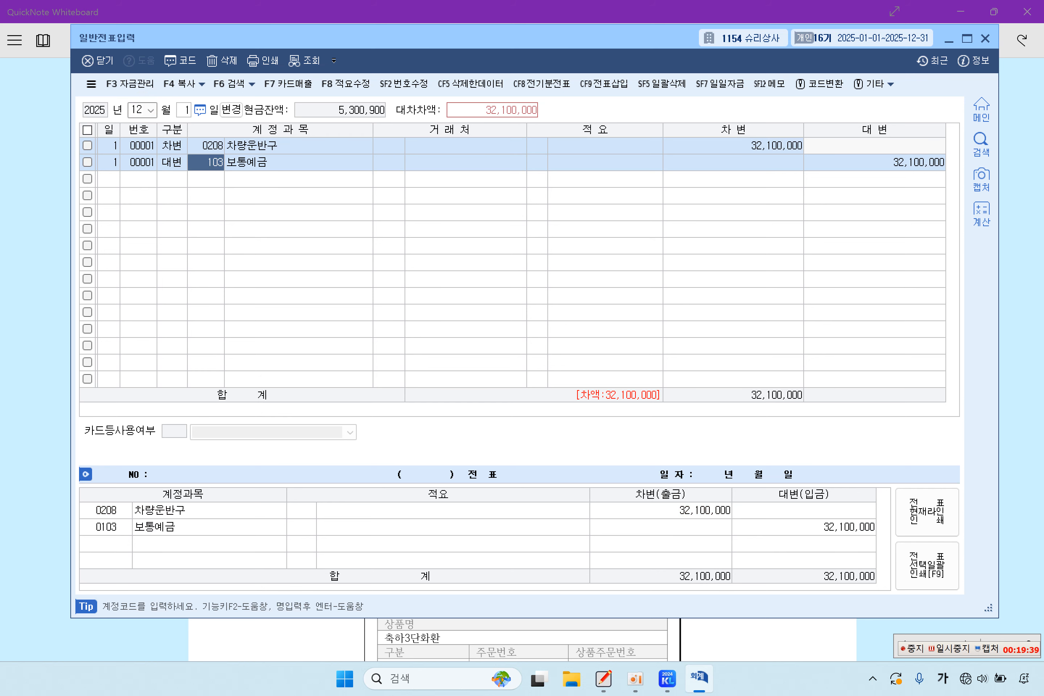
{"action": "key", "text": "Return"}
{"action": "key", "text": "Return"}
{"action": "key", "text": "Return"}
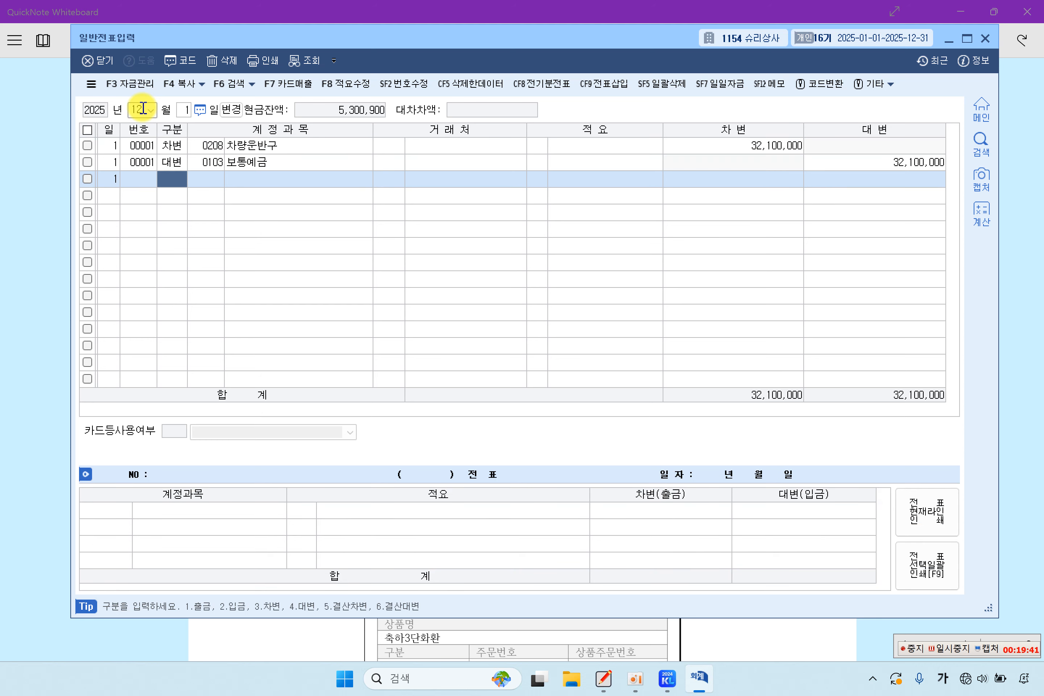
{"action": "key", "text": "Up"}
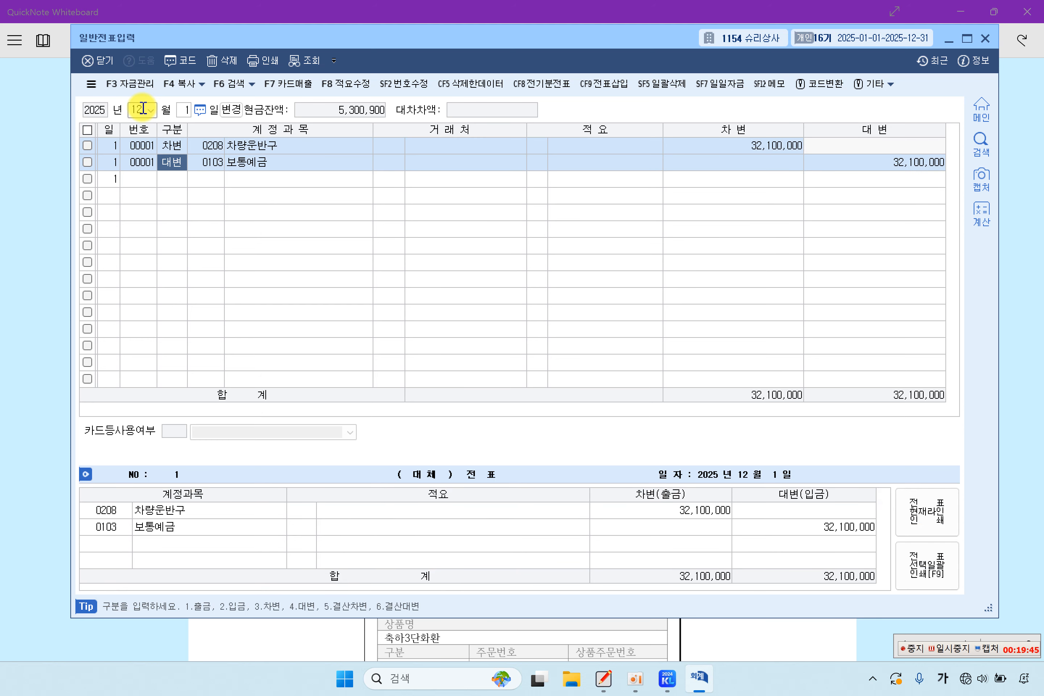
Step: Return to the whiteboard and highlight 거래처 직원의 결혼식에, 화환을 주문, 현금으로 and 현금영수증 in [8], plus the receipt's title
{"action": "left_click", "coordinate": [46, 205]}
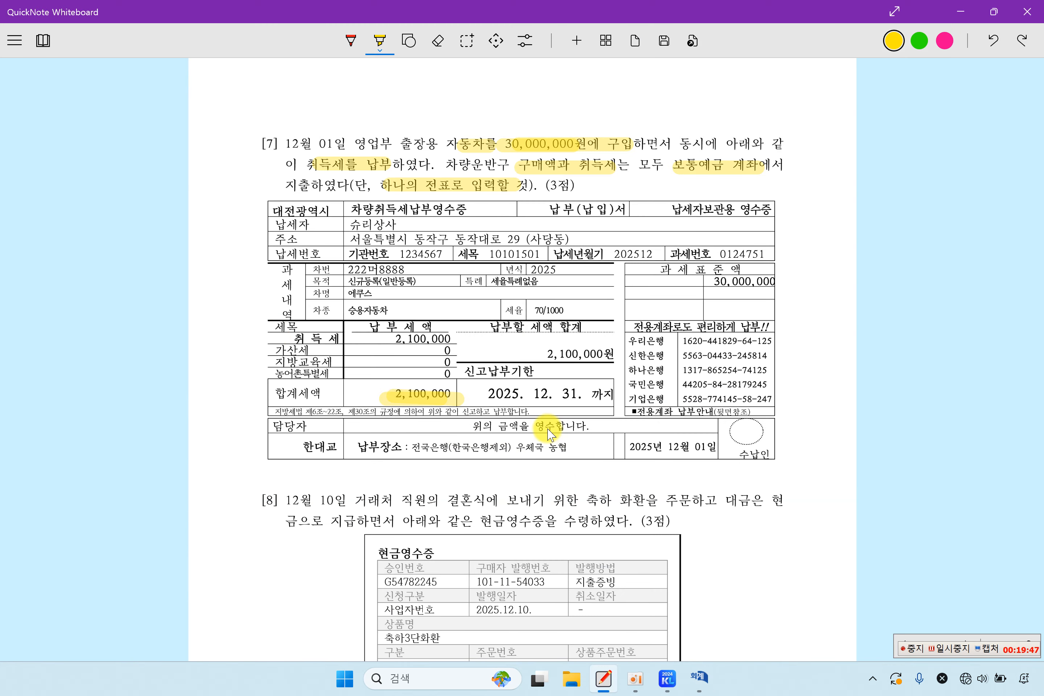
{"action": "scroll", "coordinate": [549, 434], "scroll_direction": "down", "scroll_amount": 5}
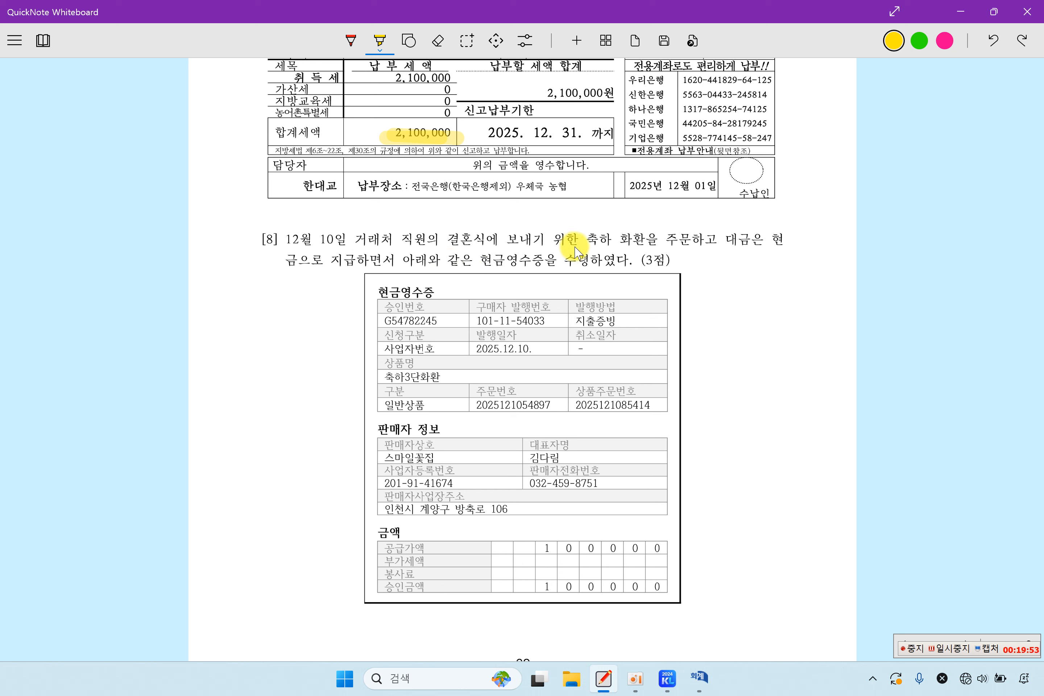
{"action": "left_click_drag", "start_coordinate": [602, 239], "coordinate": [678, 239]}
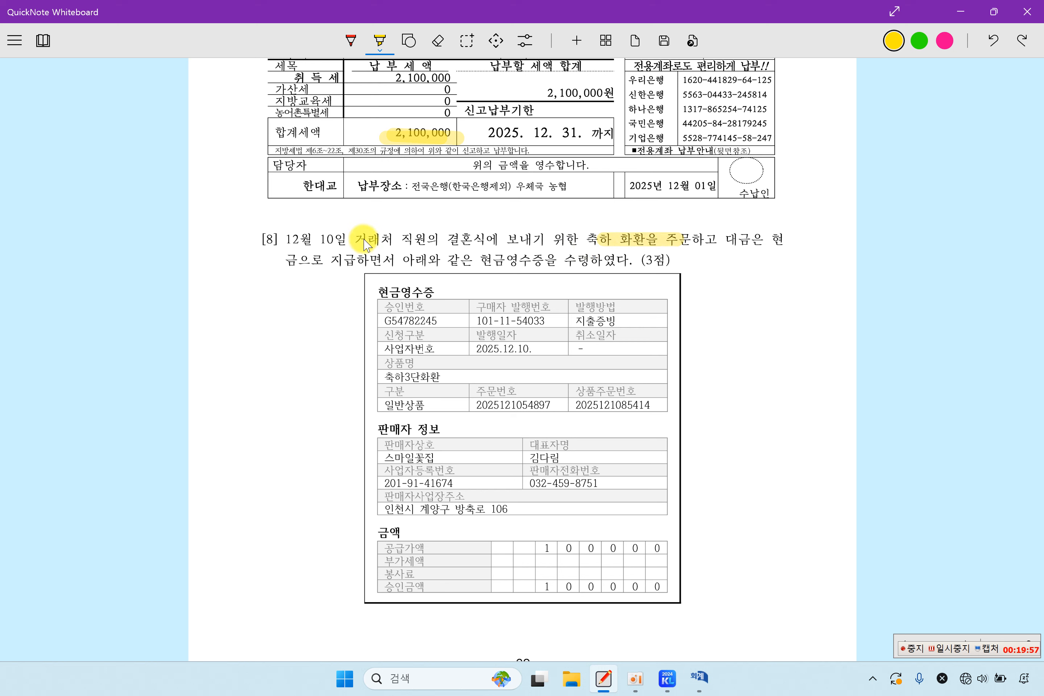
{"action": "left_click_drag", "start_coordinate": [401, 240], "coordinate": [440, 240]}
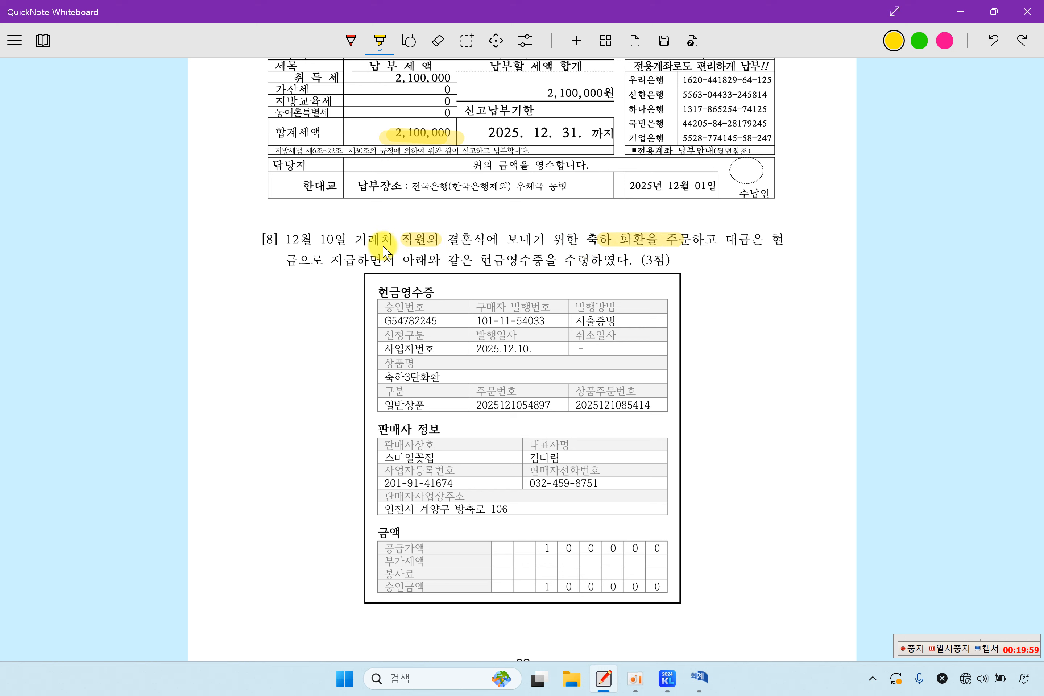
{"action": "left_click_drag", "start_coordinate": [357, 240], "coordinate": [494, 240]}
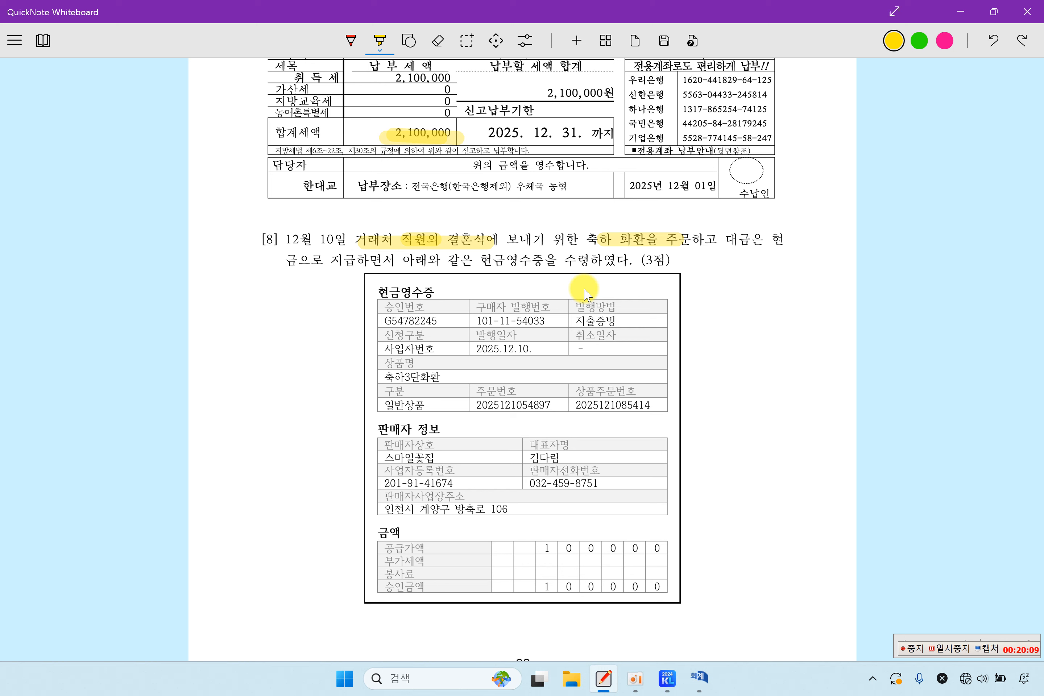
{"action": "left_click_drag", "start_coordinate": [762, 242], "coordinate": [783, 246]}
{"action": "left_click_drag", "start_coordinate": [282, 260], "coordinate": [309, 261]}
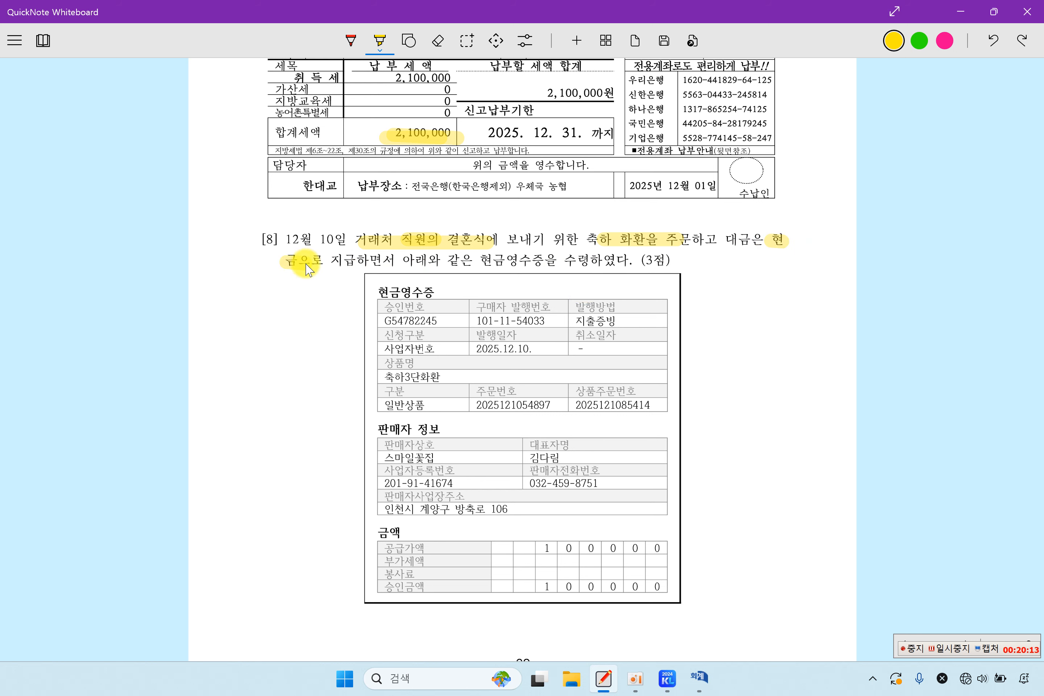
{"action": "left_click_drag", "start_coordinate": [482, 261], "coordinate": [569, 260]}
{"action": "left_click_drag", "start_coordinate": [376, 292], "coordinate": [443, 293]}
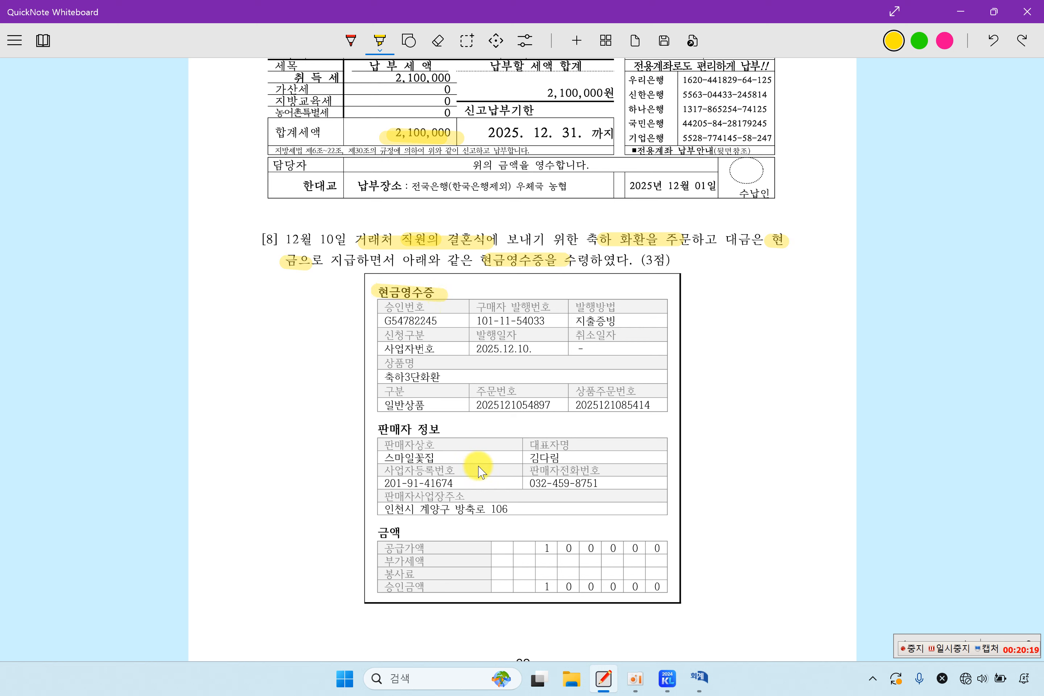
Step: Highlight part of the order number and the 발행일자 2025.12.10. on the receipt, and mark 12월 10일 in [8]
{"action": "left_click_drag", "start_coordinate": [465, 405], "coordinate": [517, 404]}
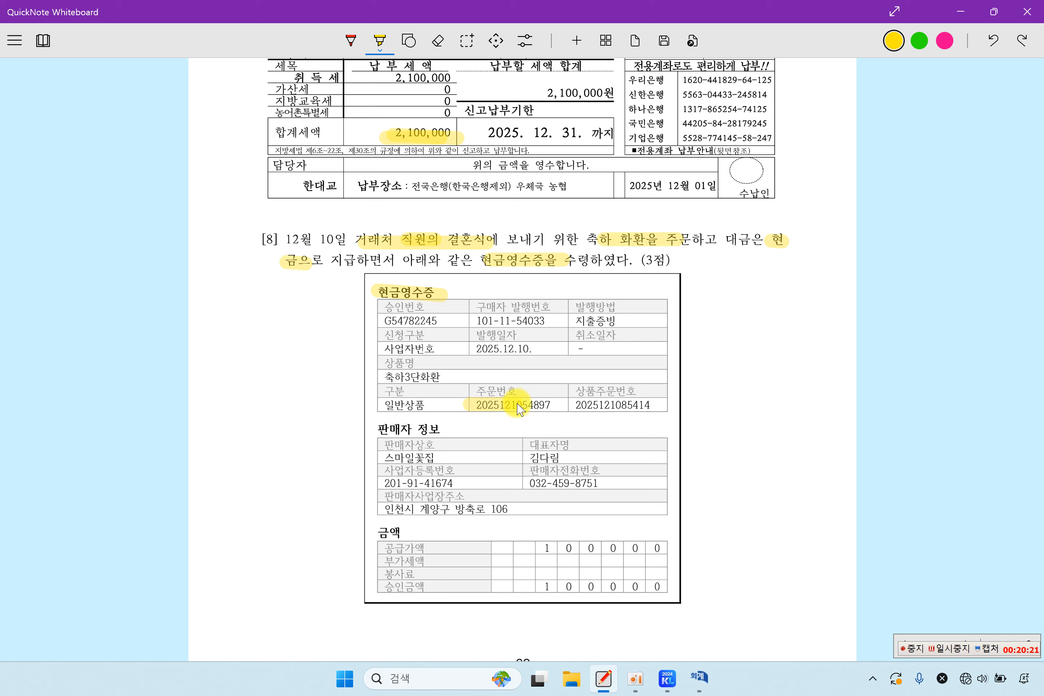
{"action": "left_click_drag", "start_coordinate": [473, 350], "coordinate": [542, 353]}
{"action": "left_click_drag", "start_coordinate": [280, 238], "coordinate": [330, 239]}
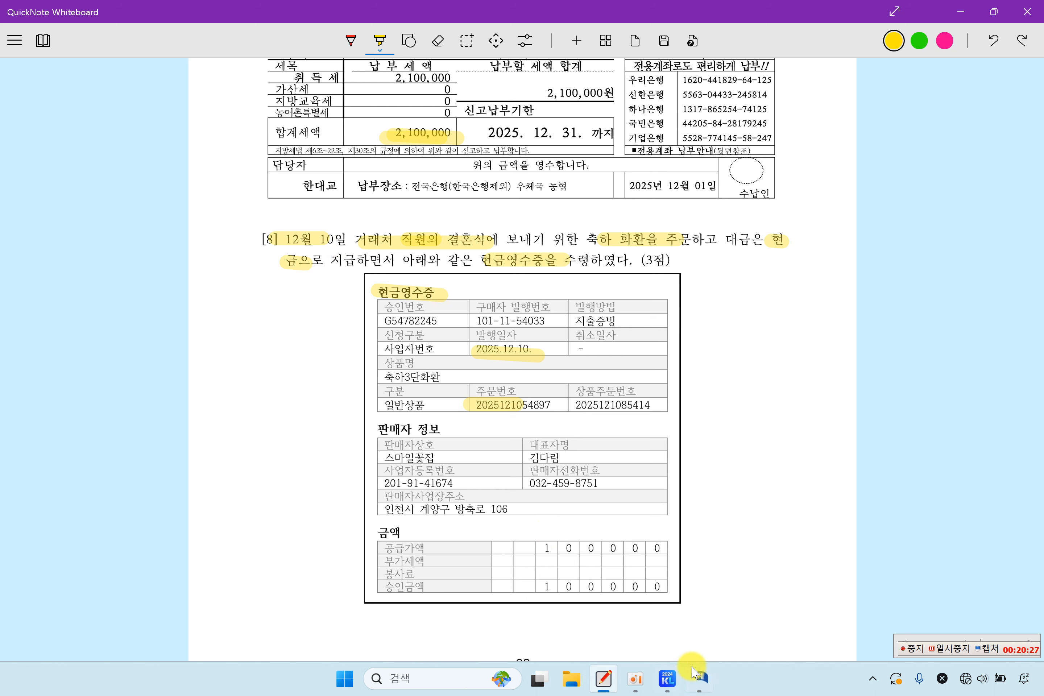
Step: Switch back to 일반전표입력 in KcLep and set the voucher date to December 10
{"action": "left_click", "coordinate": [699, 678]}
{"action": "left_click", "coordinate": [141, 111]}
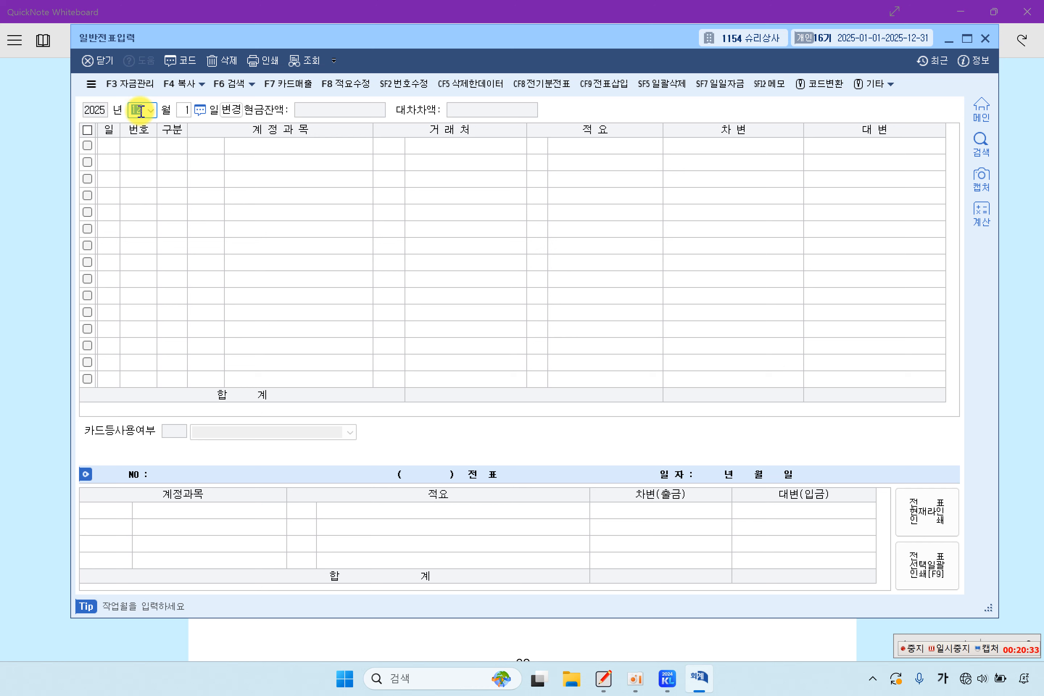
{"action": "key", "text": "Return"}
{"action": "type", "text": "10"}
{"action": "key", "text": "Return"}
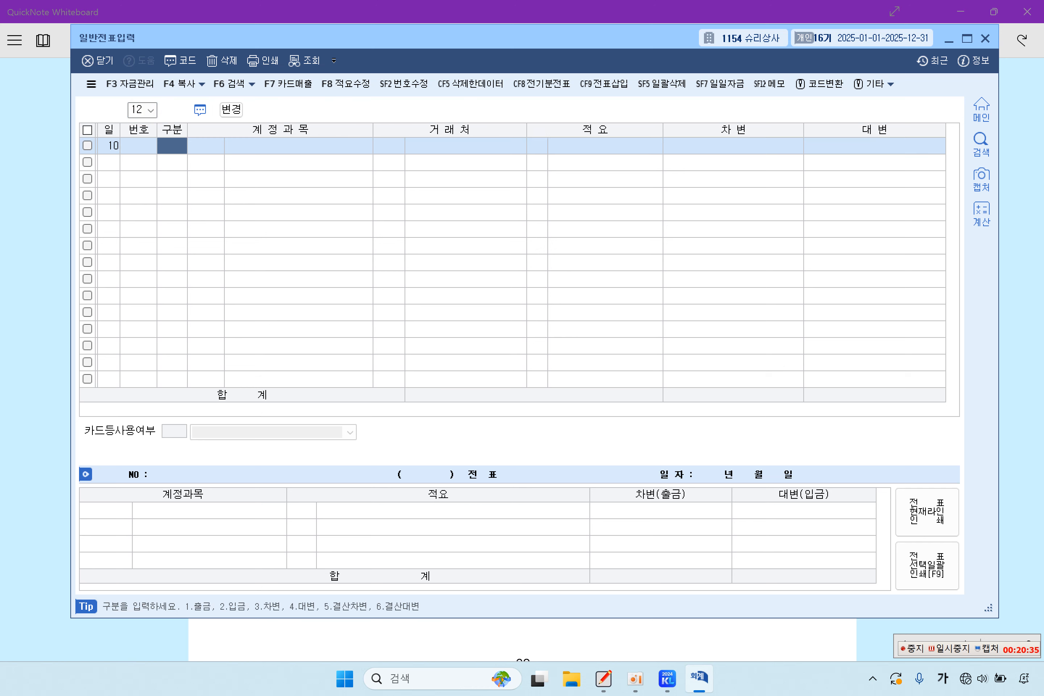
Step: Start a 차변 line for 0813 기업업무추진비, leaving 거래처 and 적요 blank
{"action": "type", "text": "3"}
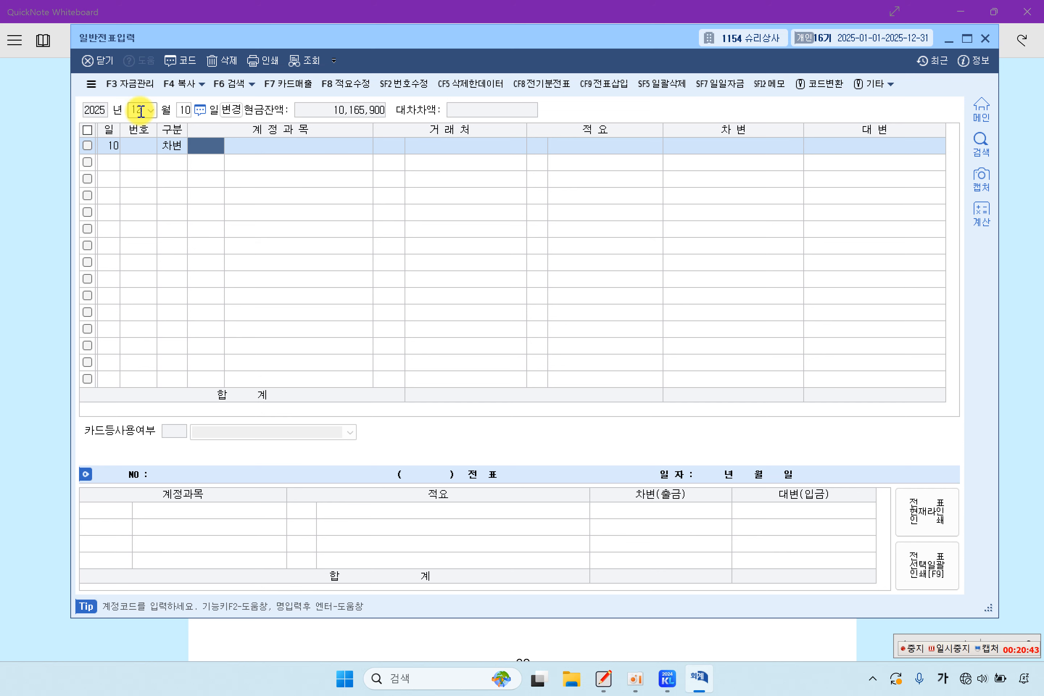
{"action": "type", "text": "0813"}
{"action": "key", "text": "Return"}
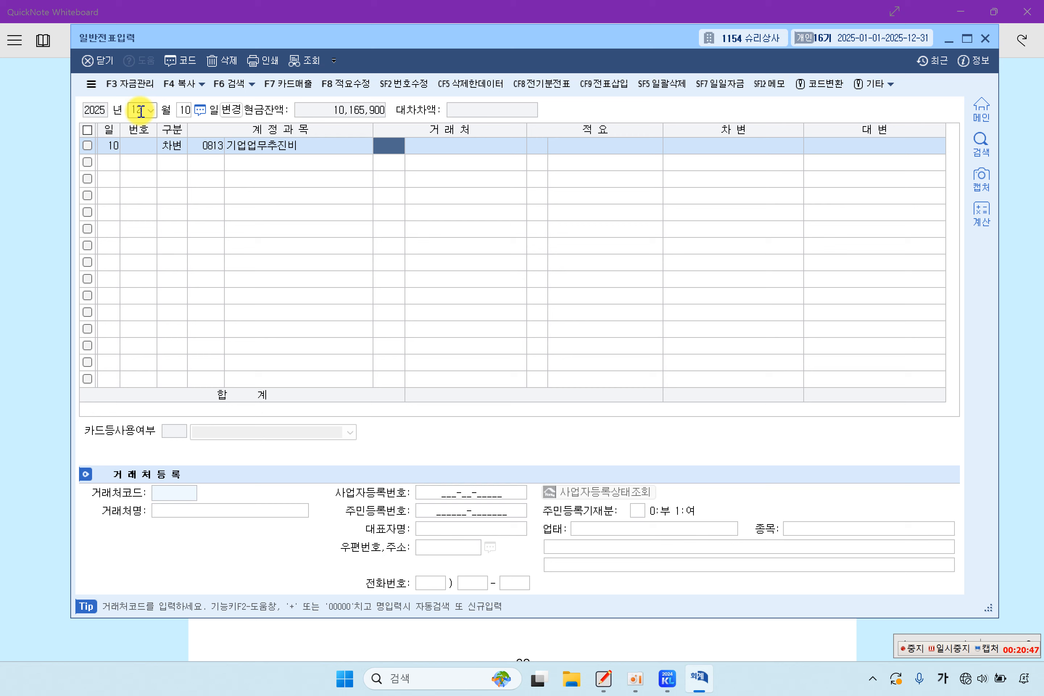
{"action": "key", "text": "Return"}
{"action": "key", "text": "Return"}
{"action": "key", "text": "Return"}
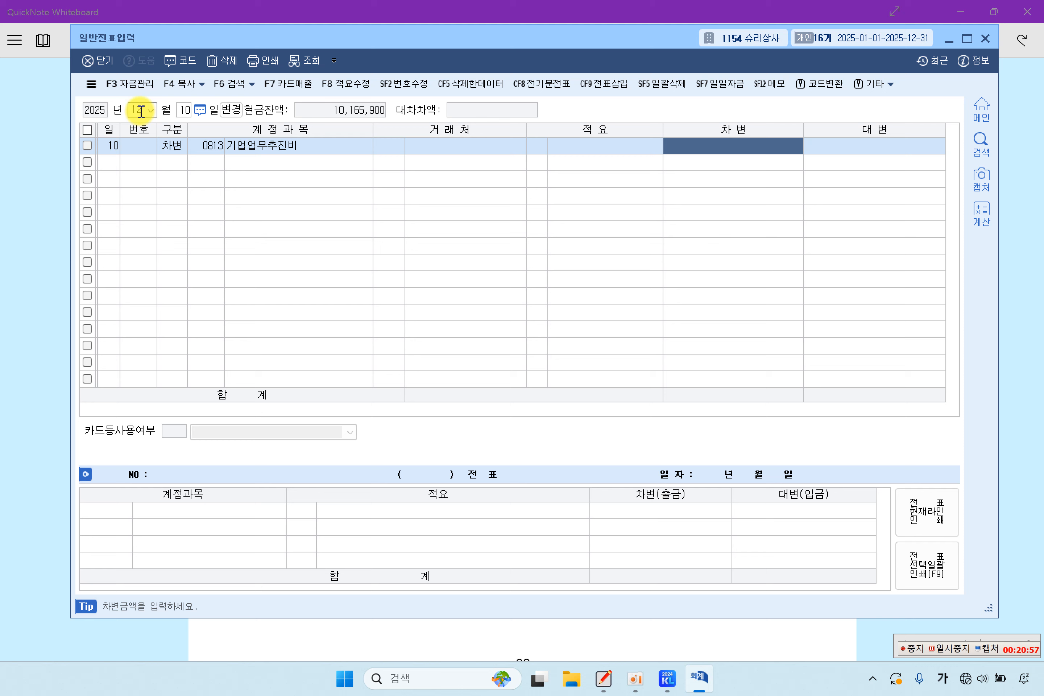
Step: Highlight the receipt's 공급가액 on the whiteboard, and back in KcLep enter 100,000 as the 차변 amount for 기업업무추진비
{"action": "left_click", "coordinate": [45, 245]}
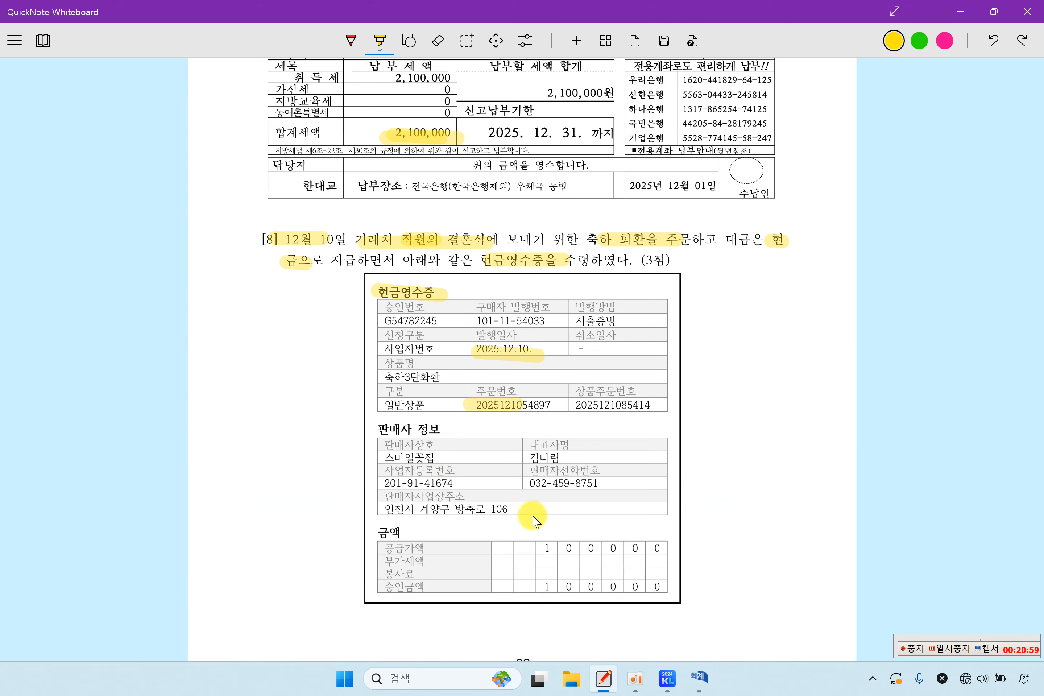
{"action": "left_click_drag", "start_coordinate": [536, 548], "coordinate": [619, 556]}
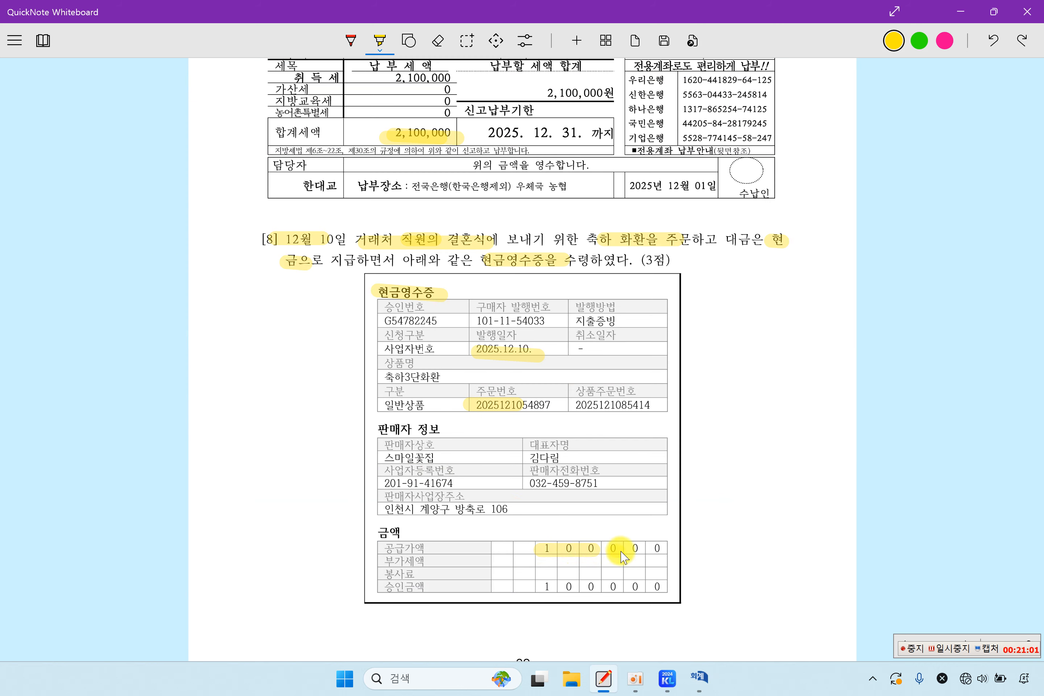
{"action": "left_click", "coordinate": [697, 678]}
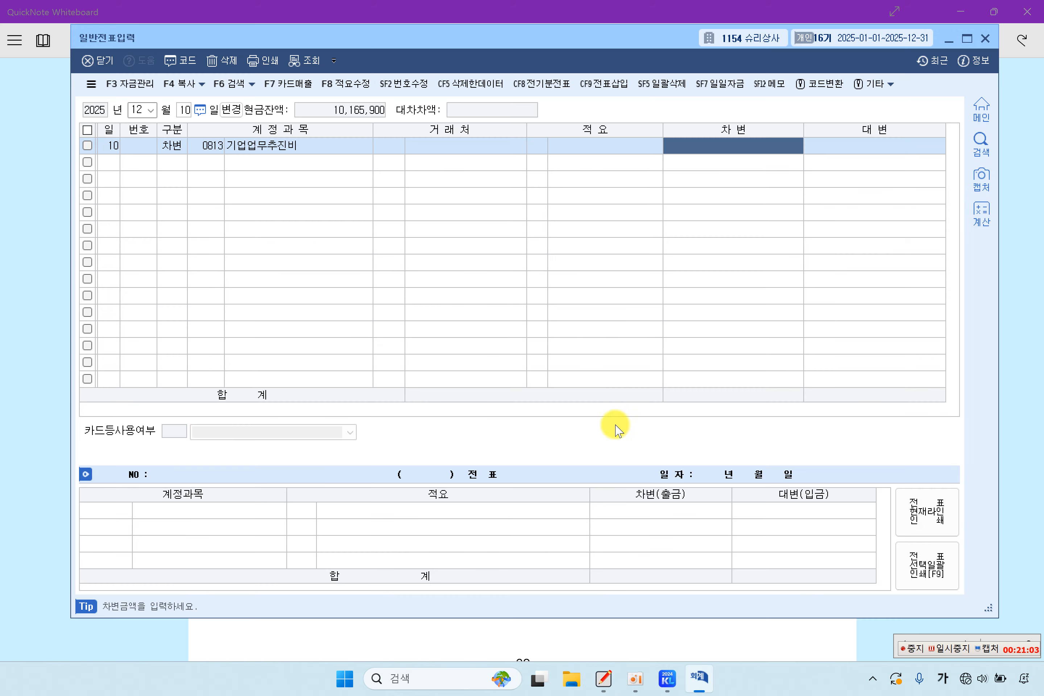
{"action": "type", "text": "100,000"}
{"action": "key", "text": "Return"}
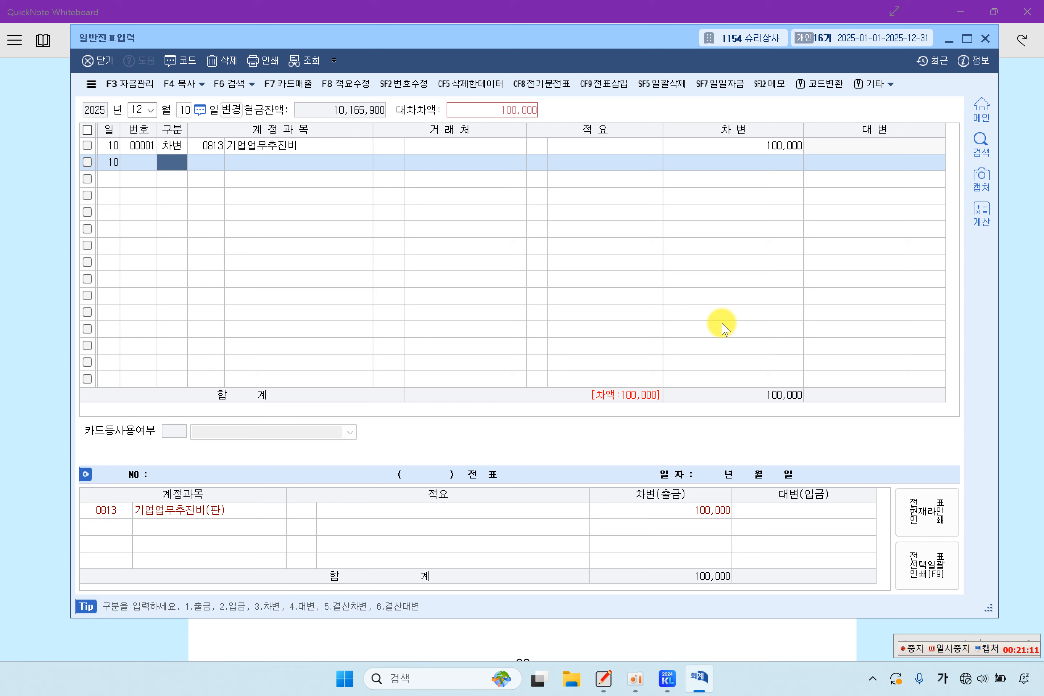
Step: Add the balancing 대변 line for 0101 현금 with 100,000, leaving 거래처 and 적요 blank
{"action": "type", "text": "4101"}
{"action": "key", "text": "Return"}
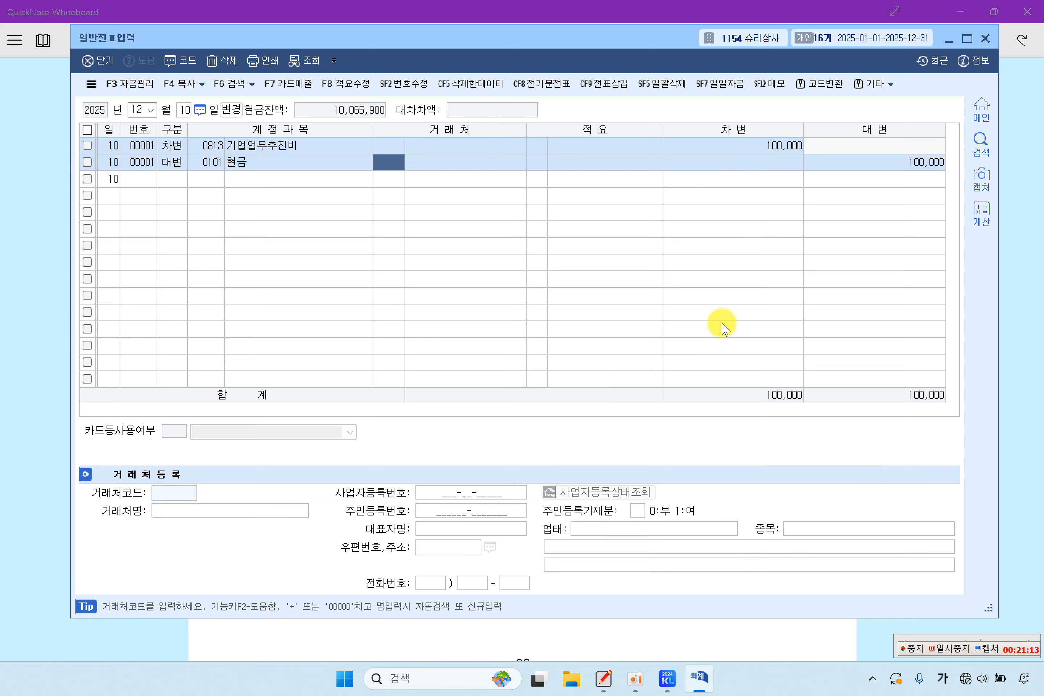
{"action": "key", "text": "Return"}
{"action": "key", "text": "Return"}
{"action": "key", "text": "Return"}
{"action": "key", "text": "Return"}
{"action": "key", "text": "Return"}
{"action": "key", "text": "Up"}
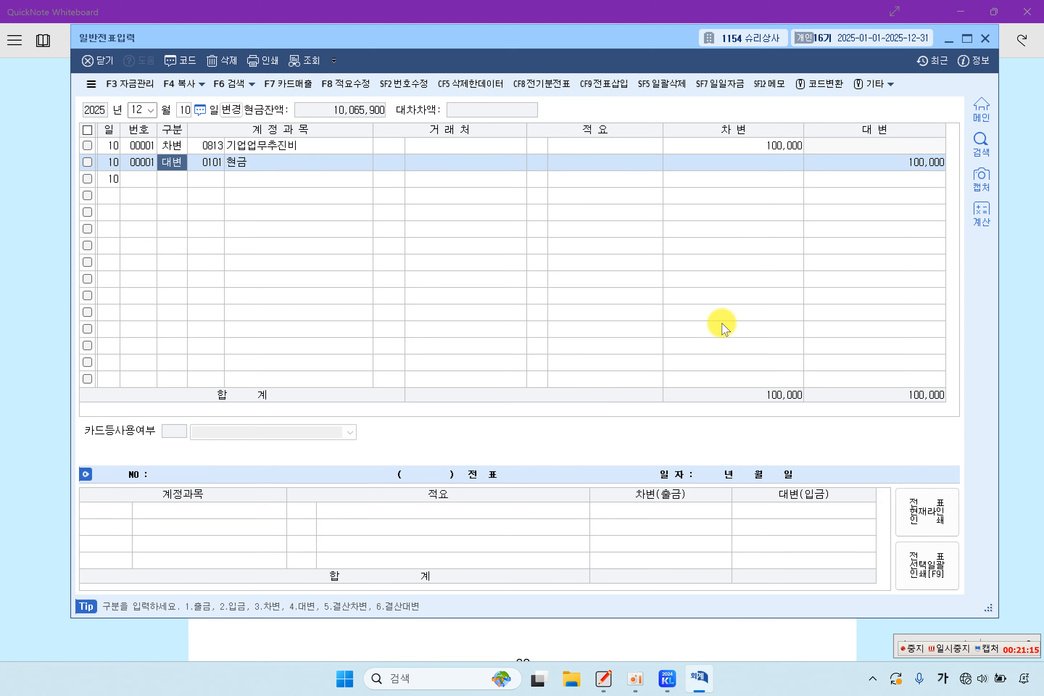